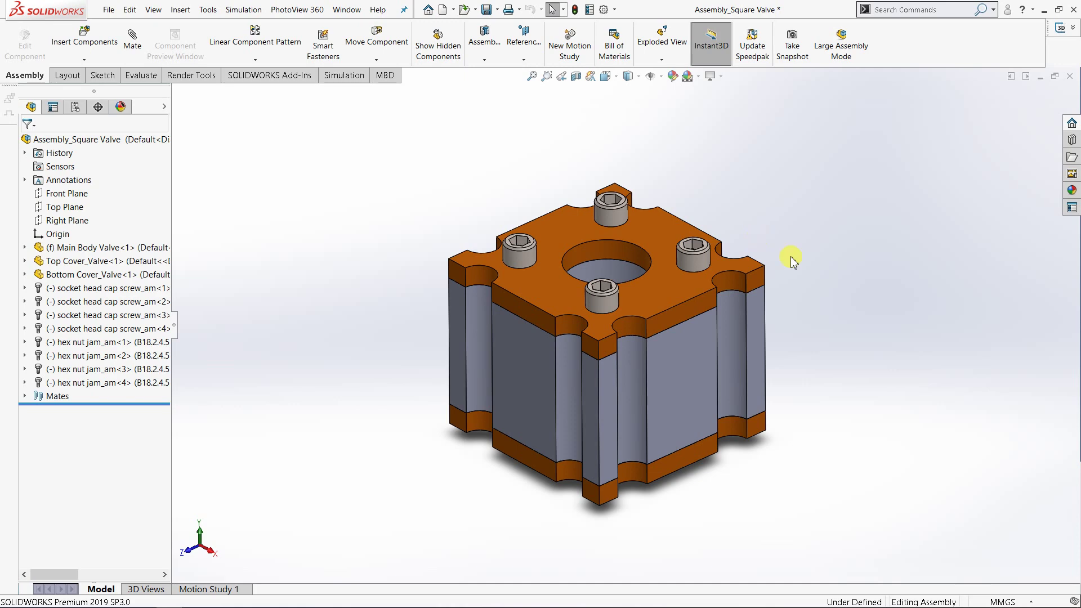
Step: Examine the square valve assembly from below and from the sides, and return to a fitted isometric view
middle_click_drag(634, 350, 650, 185)
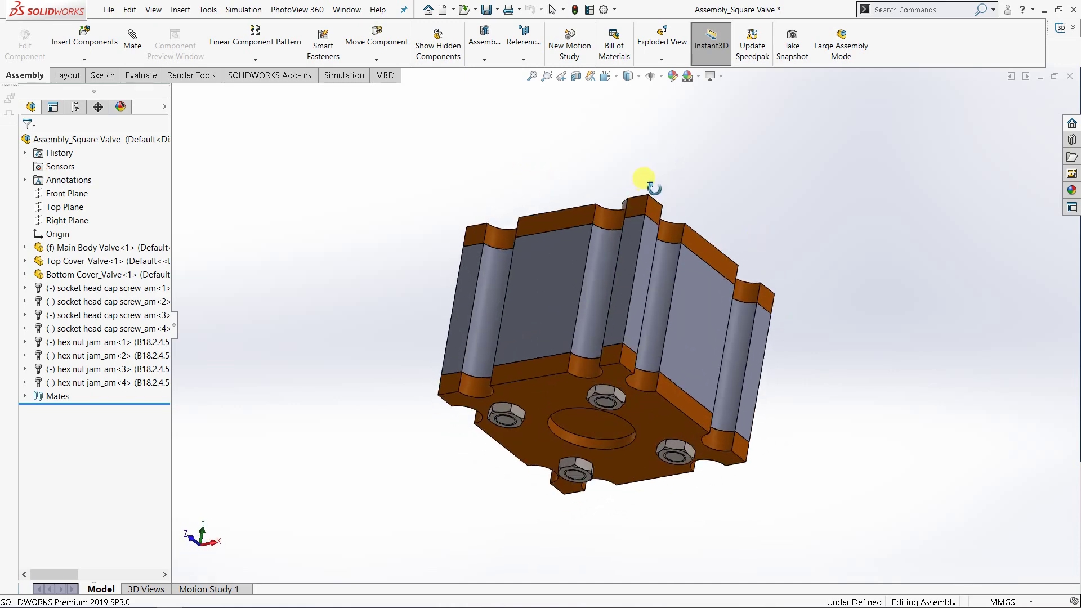
middle_click_drag(560, 331, 547, 439)
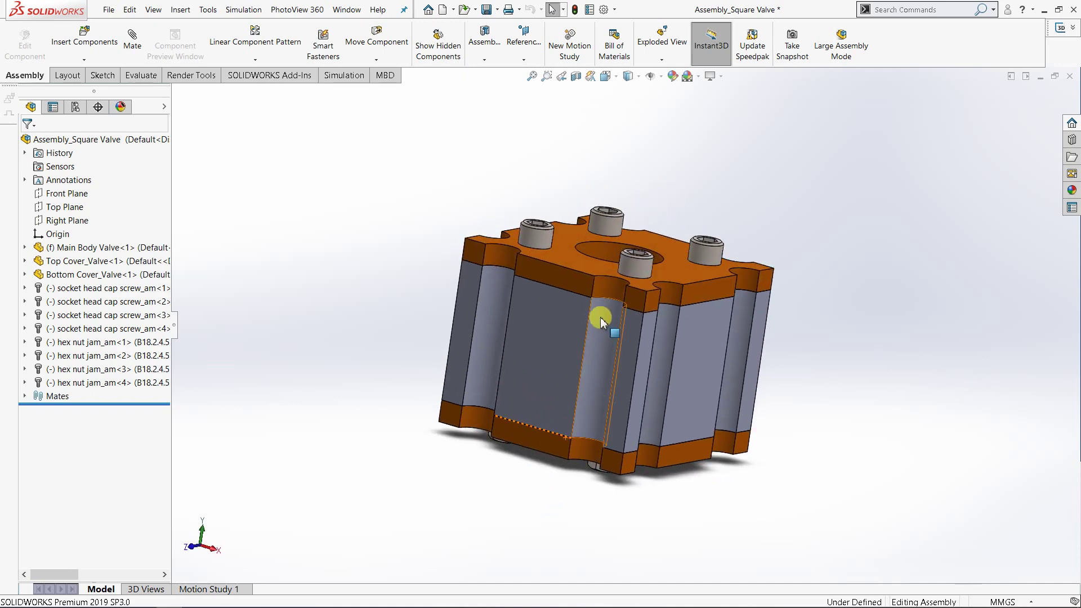
middle_click_drag(601, 319, 523, 332)
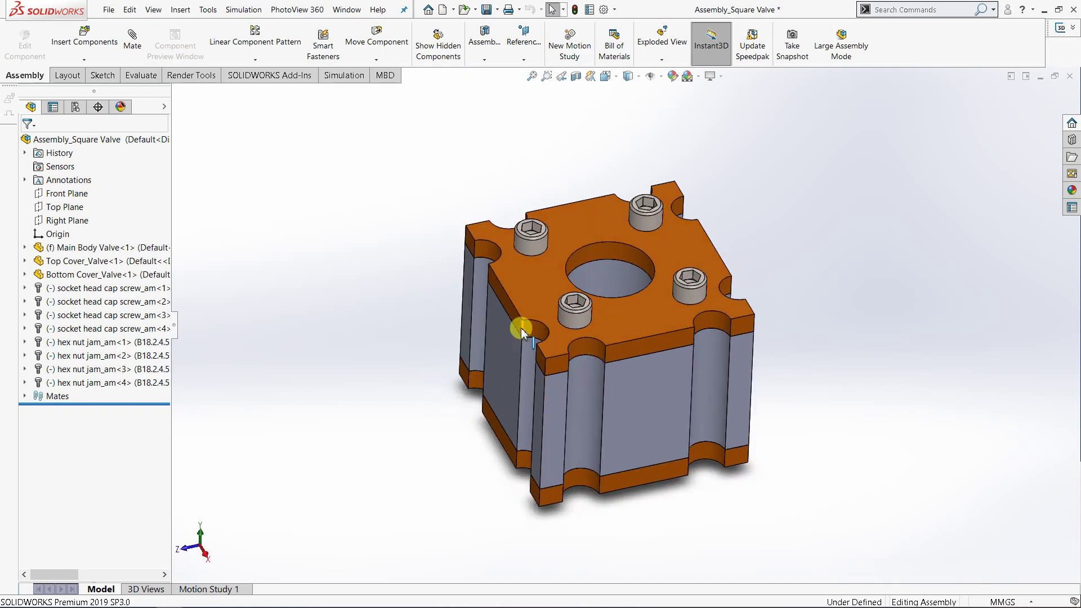
middle_click_drag(591, 398, 632, 353)
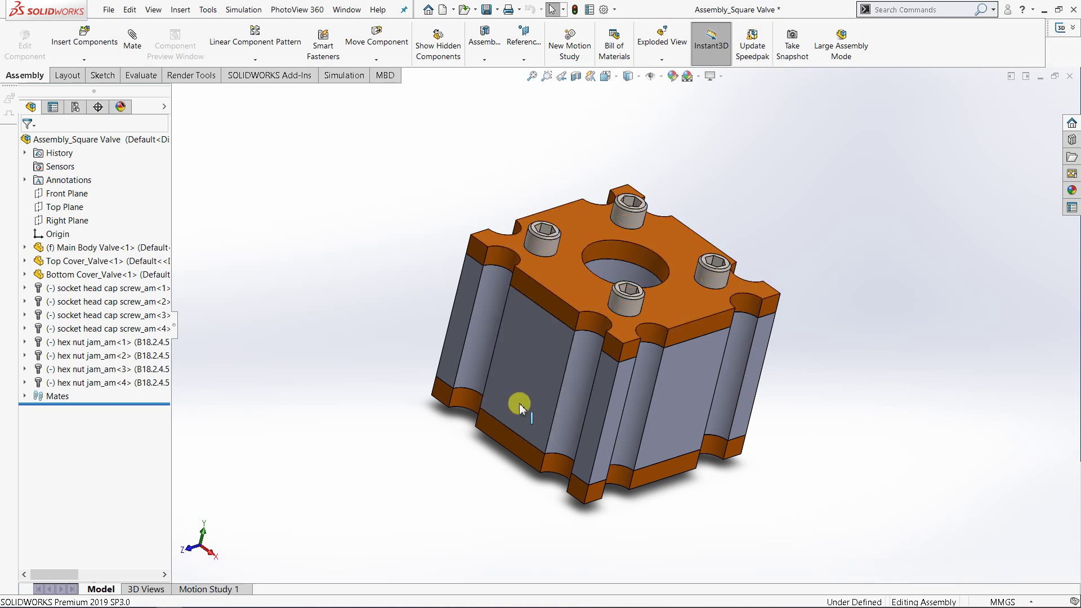
left_click(614, 73)
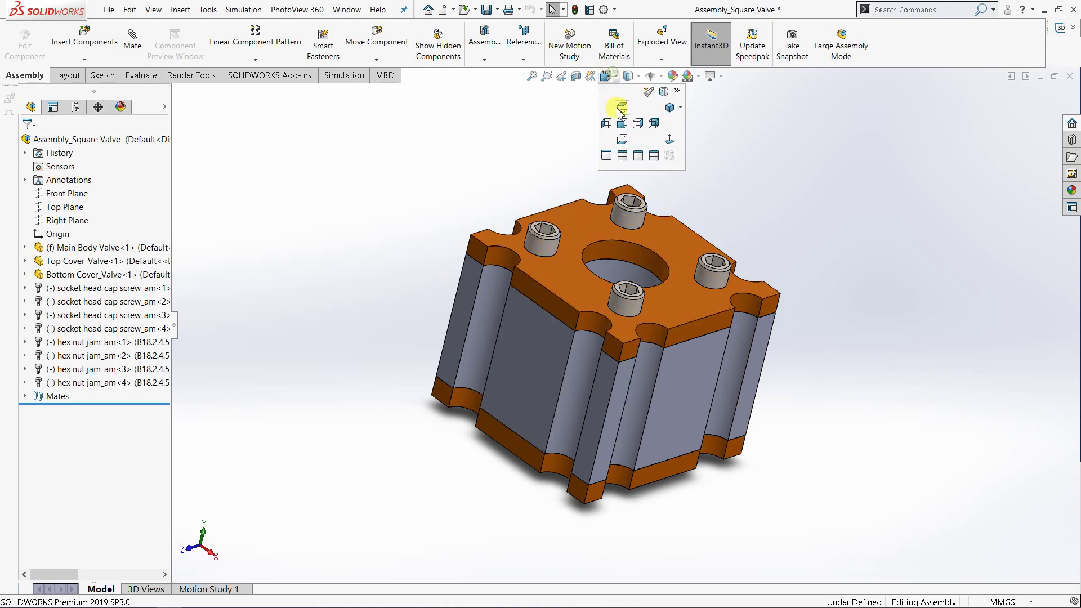
left_click(681, 107)
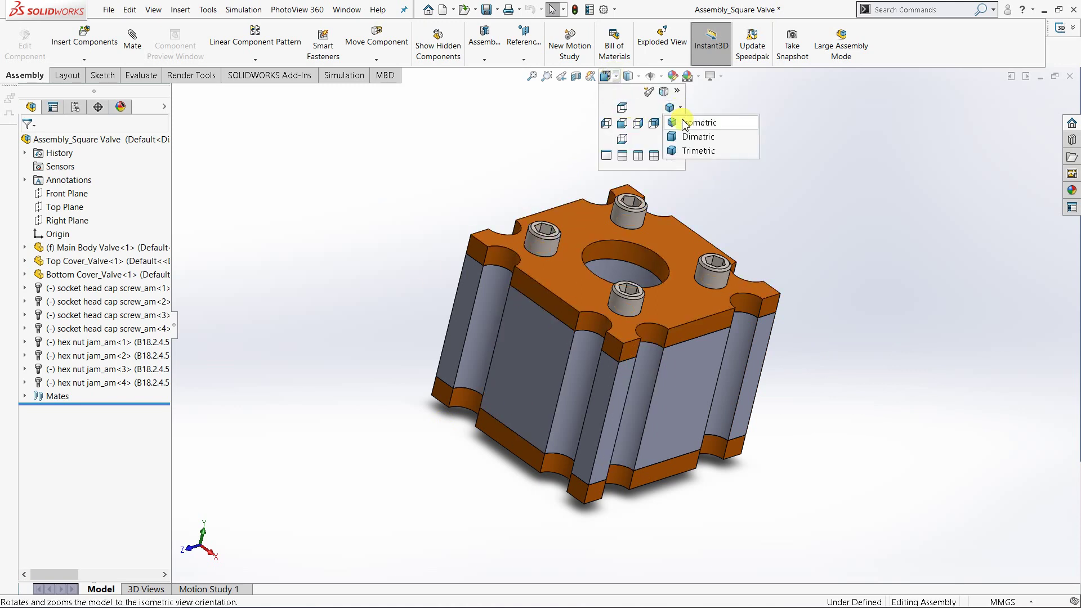
left_click(690, 122)
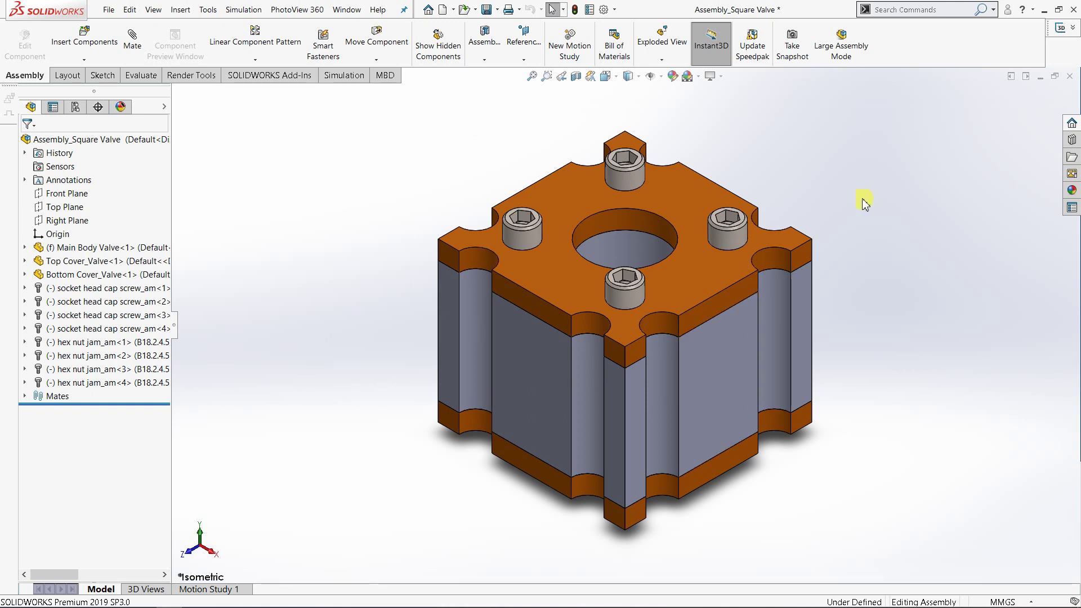
key("f")
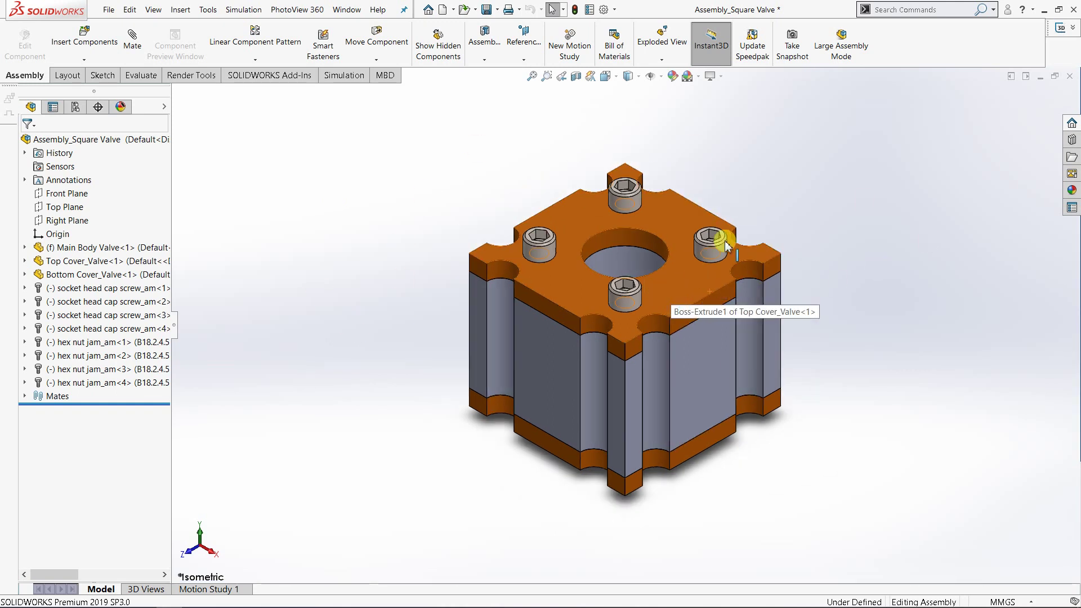
Step: Create a new drawing using the sheet format a4 - landscape.slddrt and dismiss the automatic Model View command
left_click(443, 10)
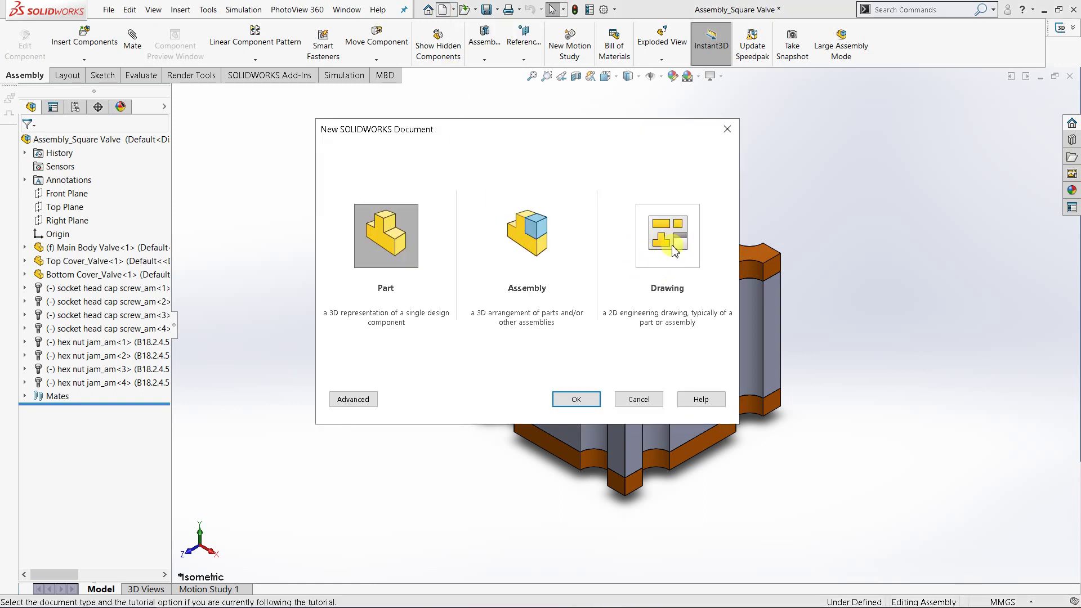
double_click(674, 247)
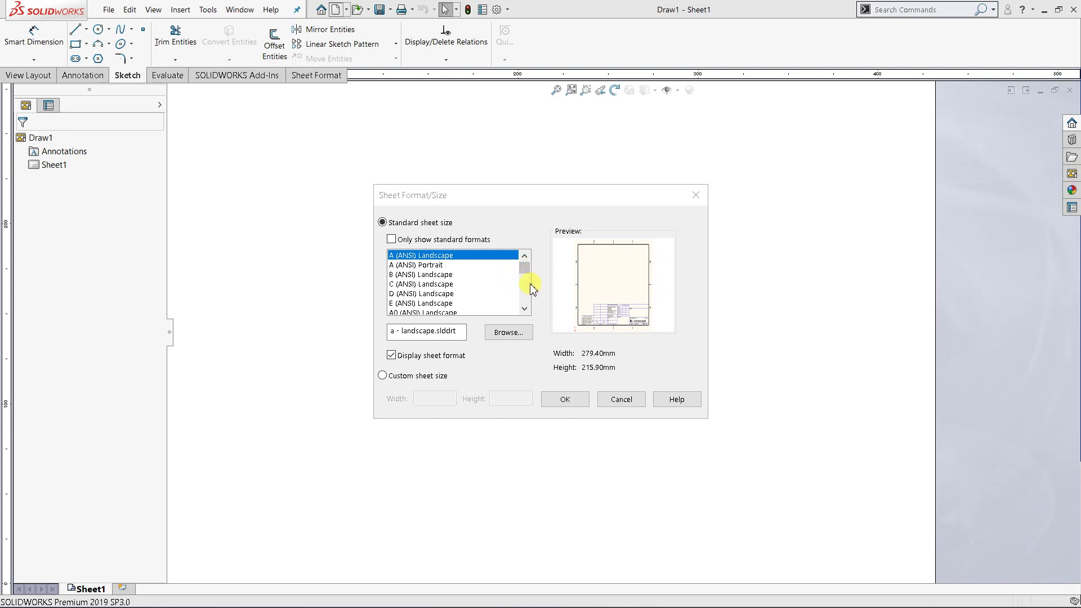
left_click(509, 332)
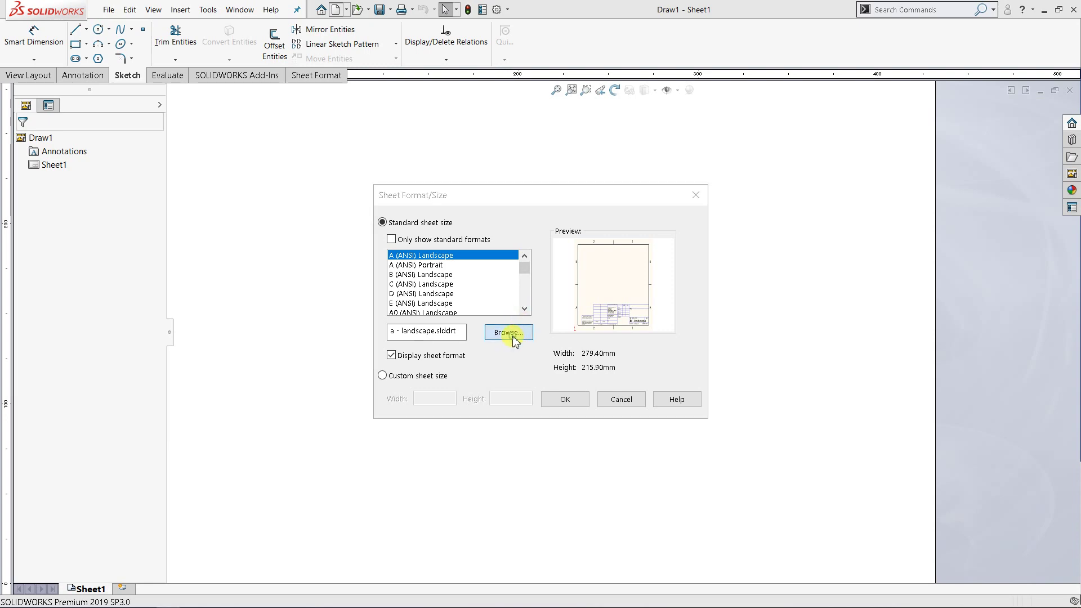
scroll(423, 317, "down", 5)
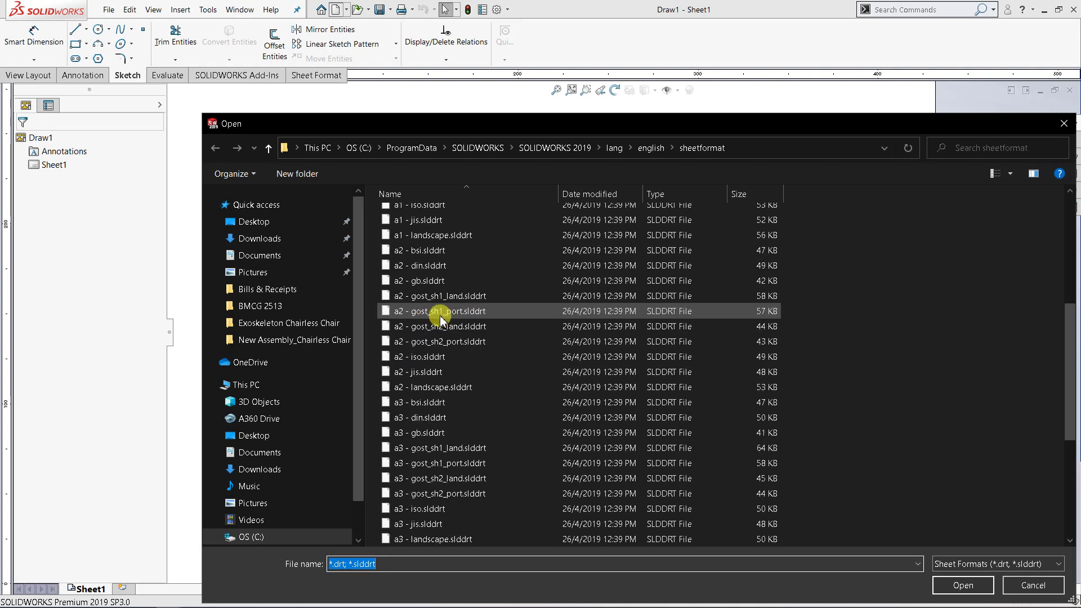
scroll(441, 318, "down", 3)
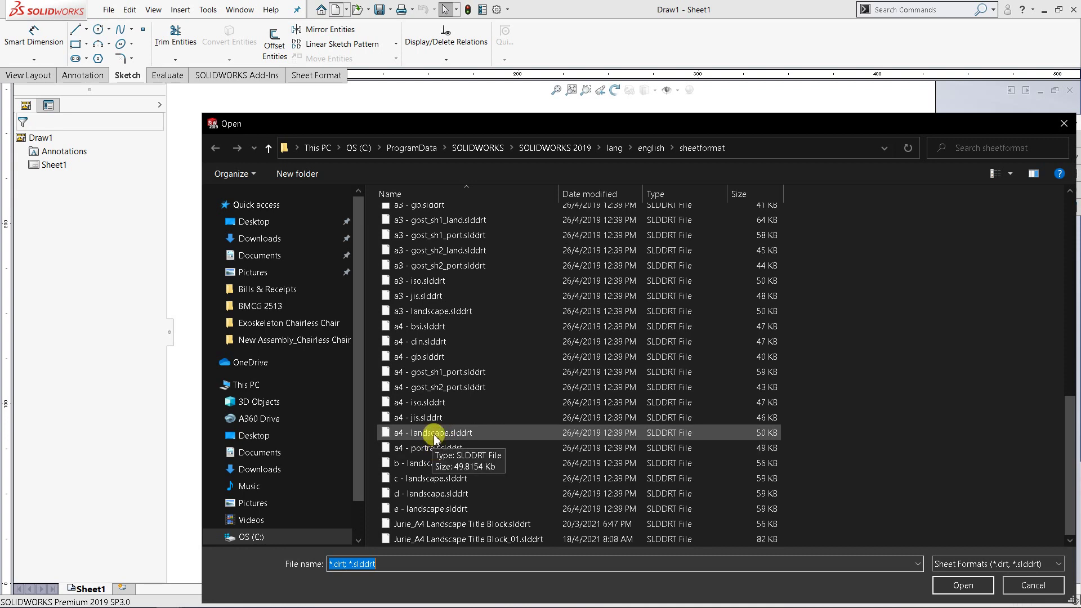
double_click(434, 433)
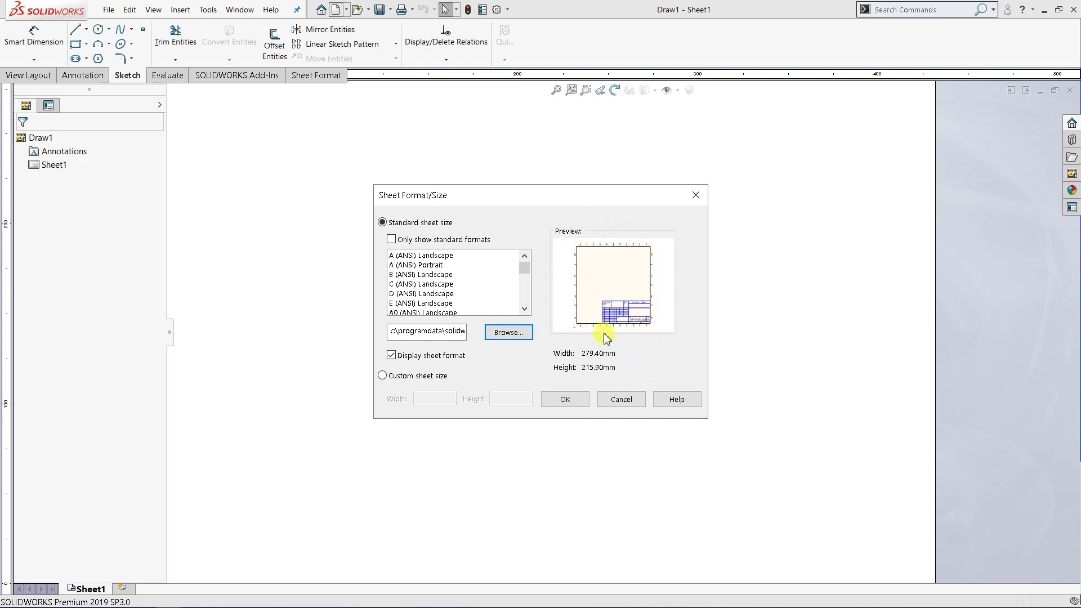
left_click(563, 401)
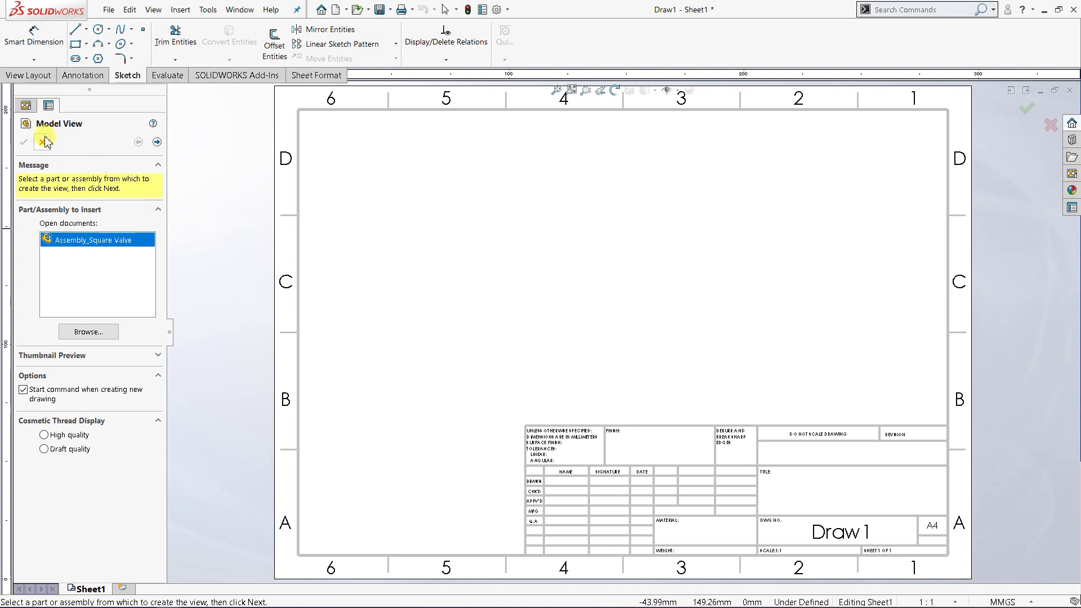
left_click(43, 142)
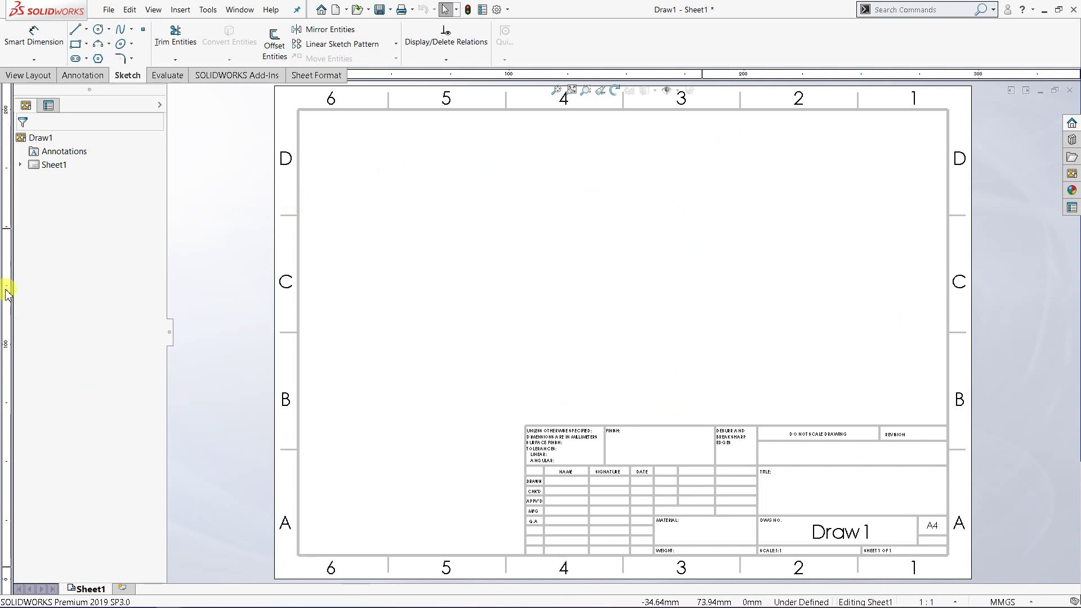
Step: Check Sheet1's zone parameters and apply its sheet properties with Third angle projection
right_click(54, 169)
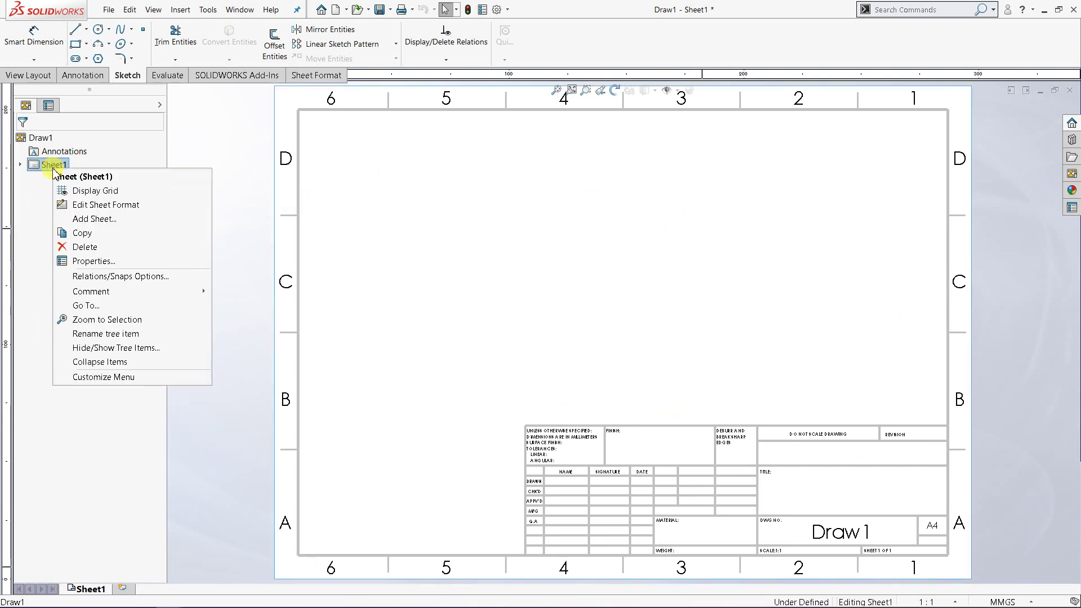
left_click(97, 262)
left_click(572, 352)
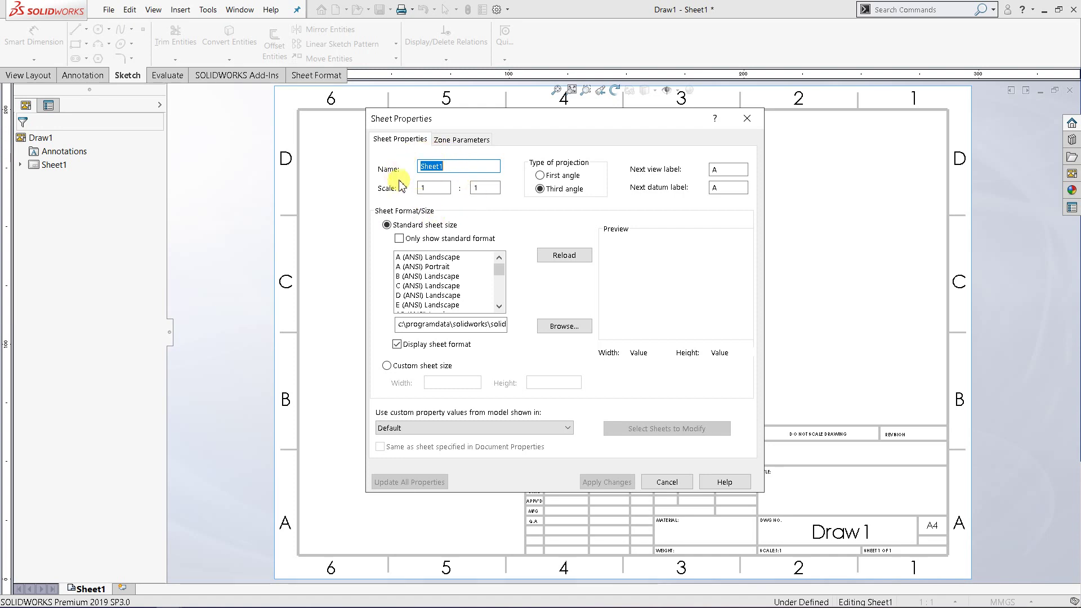
left_click(463, 141)
left_click(417, 140)
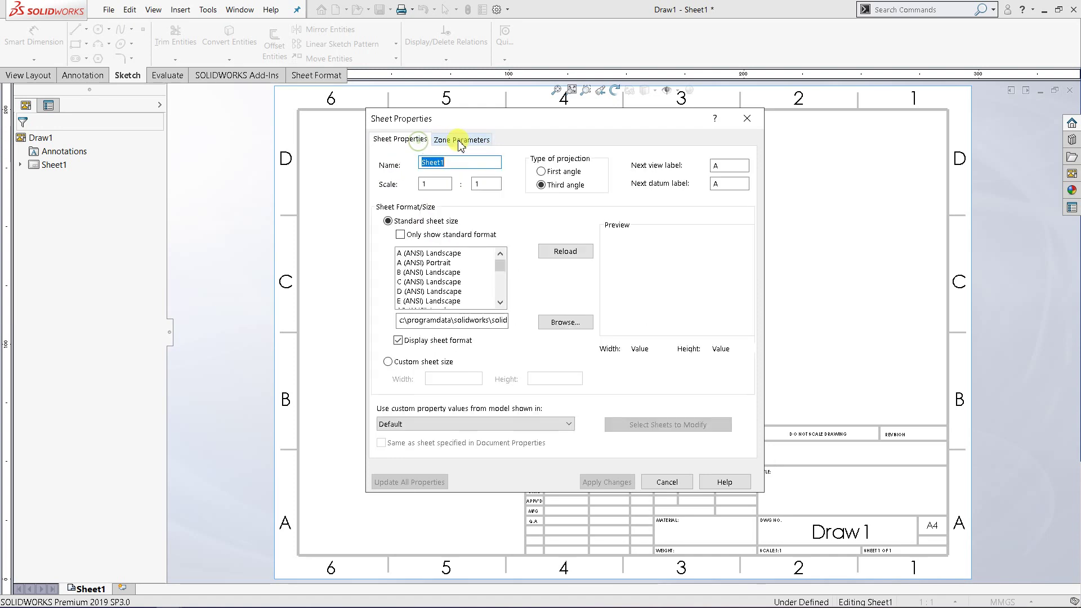
left_click(460, 141)
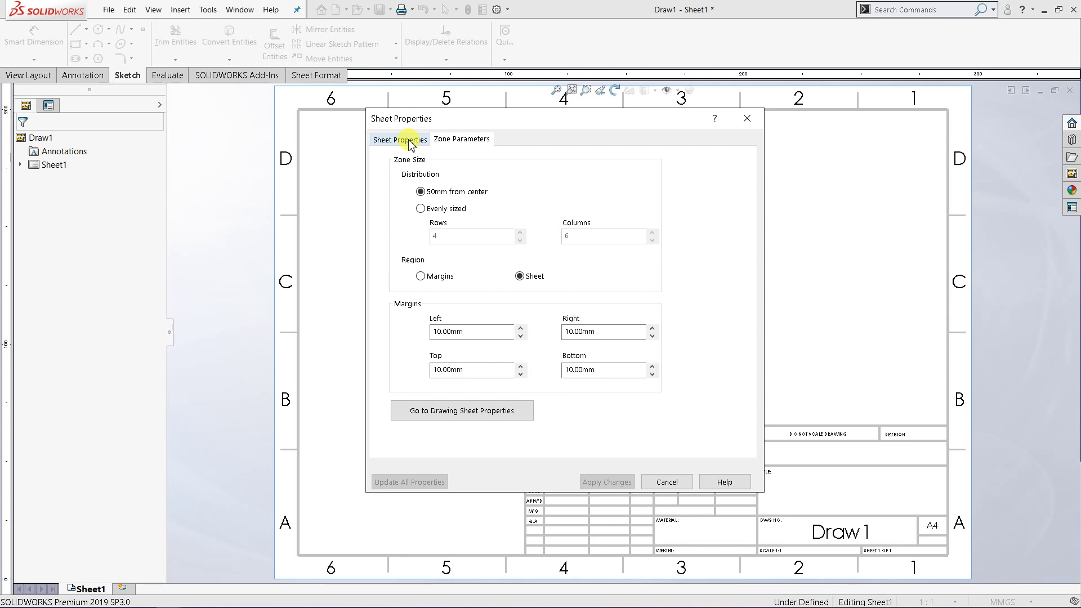
left_click(410, 142)
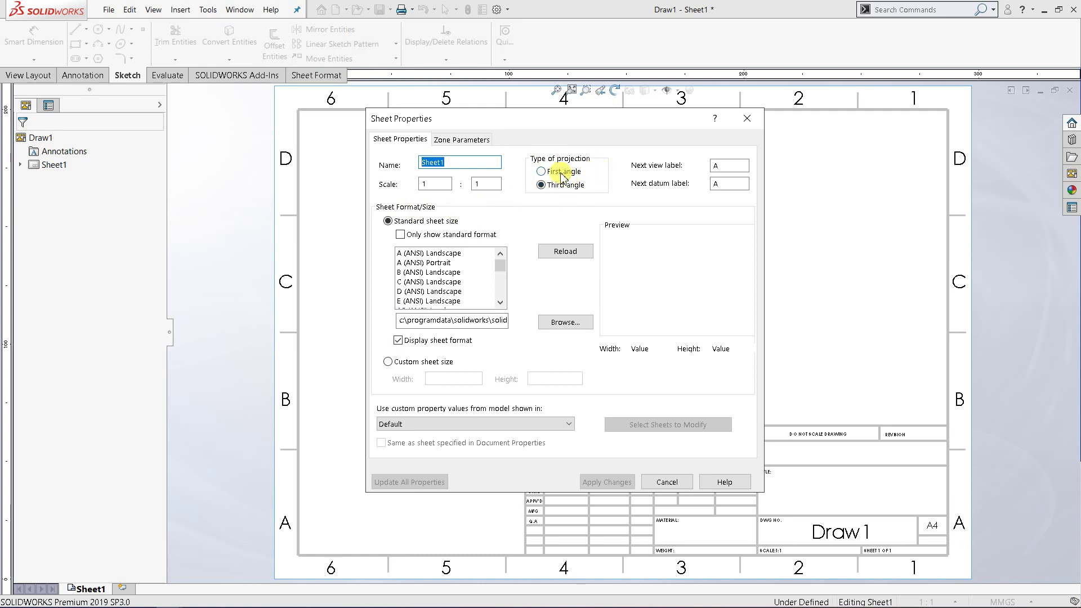
left_click(542, 171)
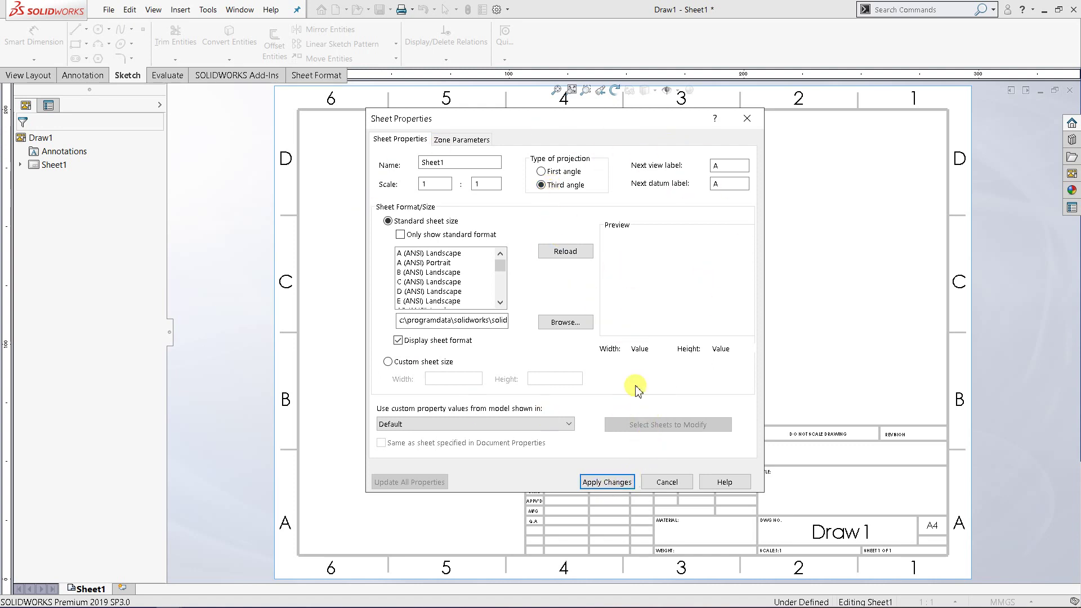
left_click(603, 484)
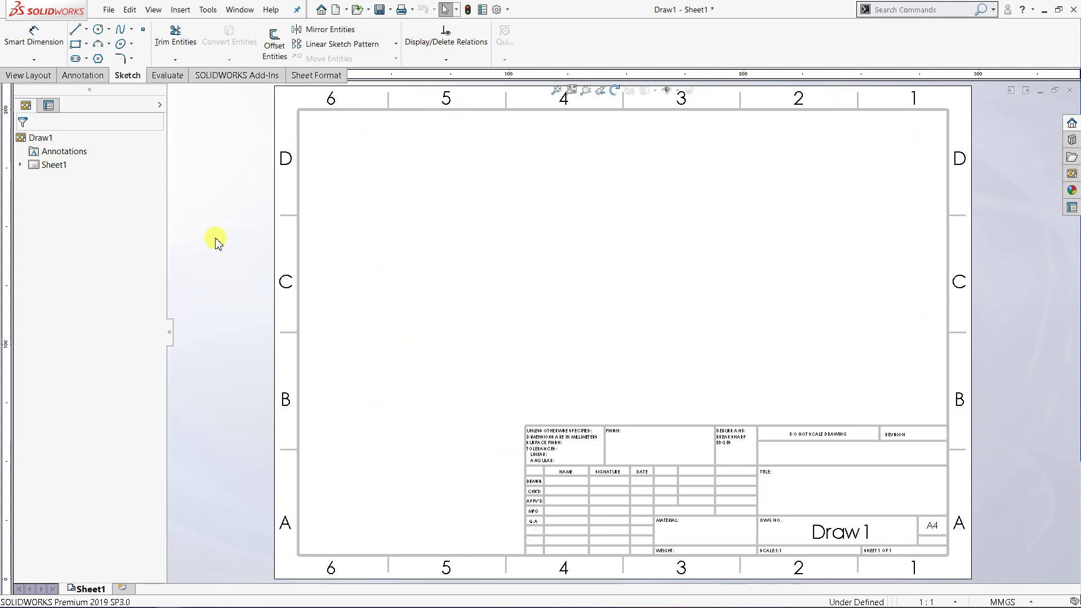
Step: Start the Standard 3 View command with Assembly_Square Valve as the source assembly
left_click(37, 78)
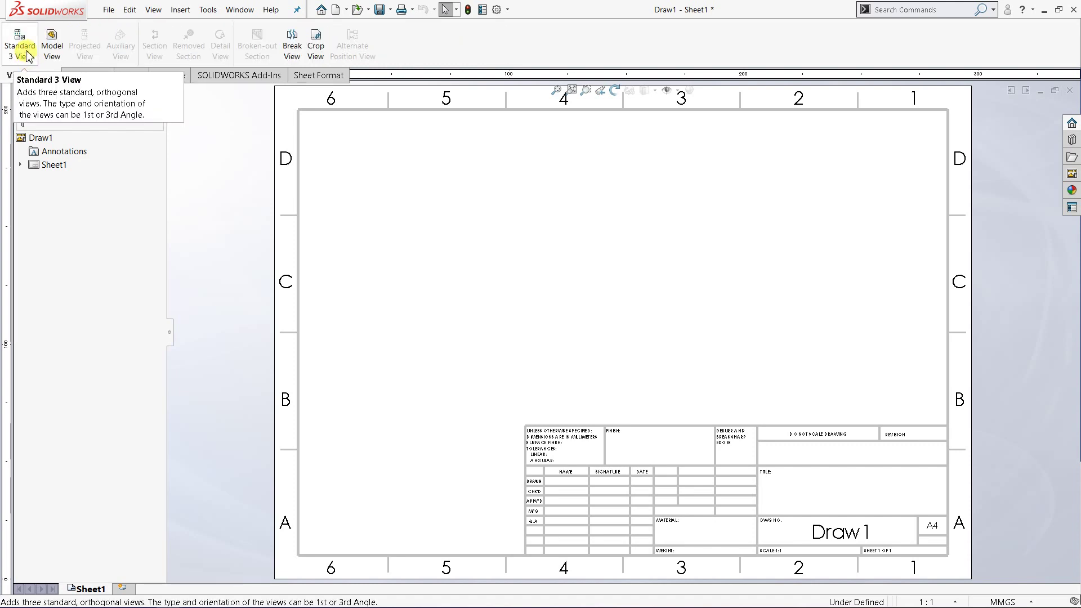
left_click(29, 55)
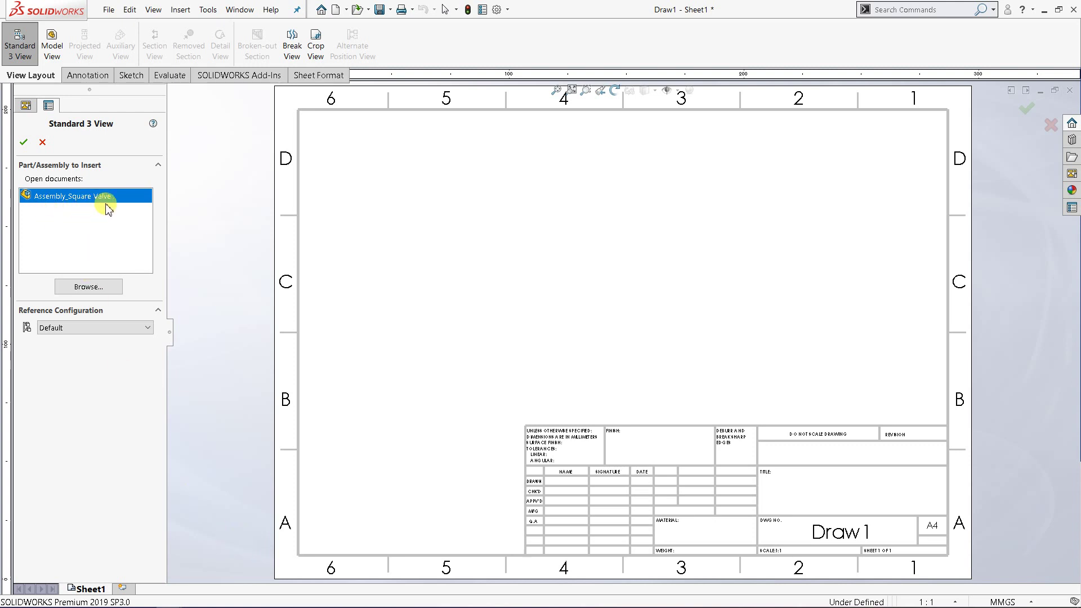
left_click(1044, 11)
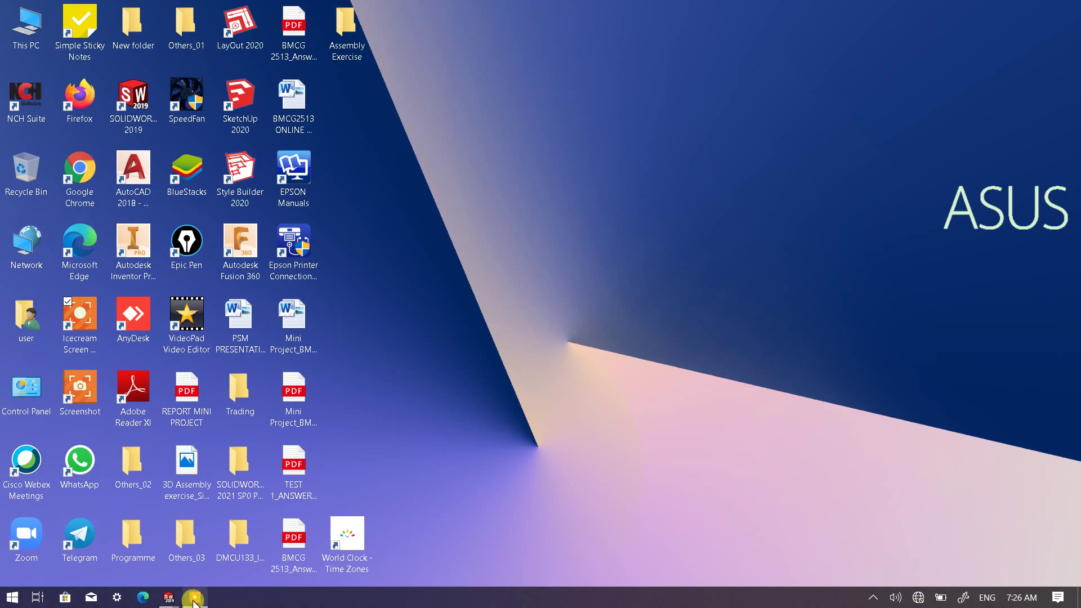
mouse_move(171, 600)
left_click(124, 542)
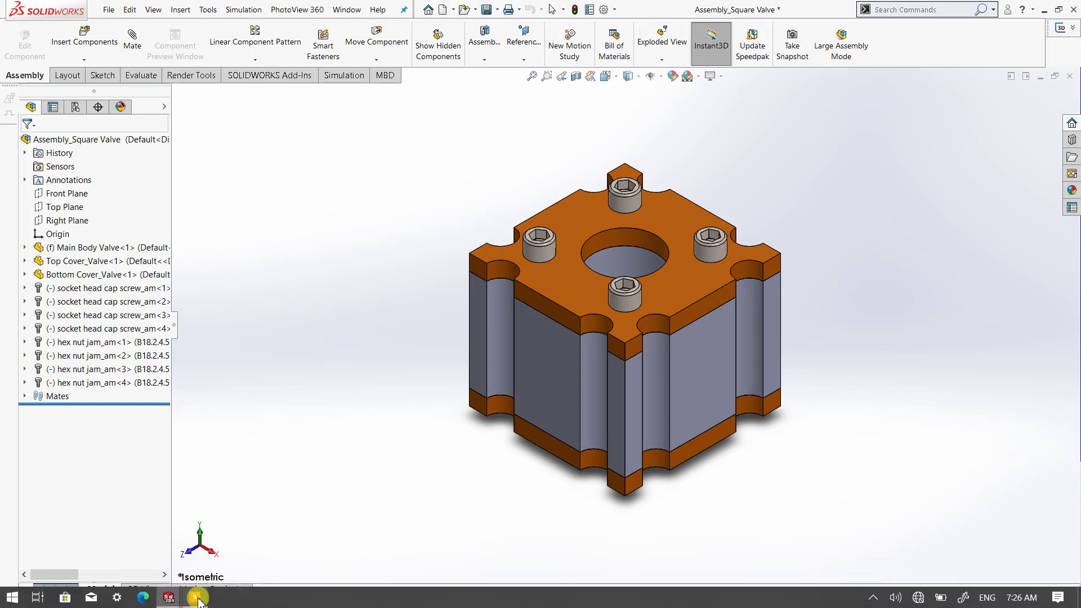
mouse_move(174, 600)
left_click(235, 552)
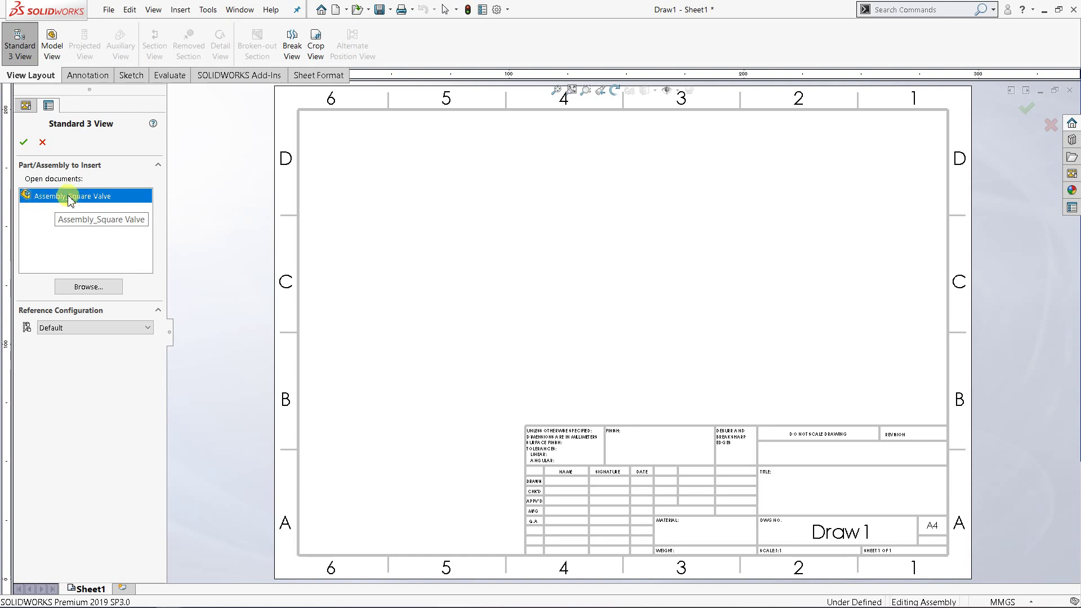
left_click(90, 287)
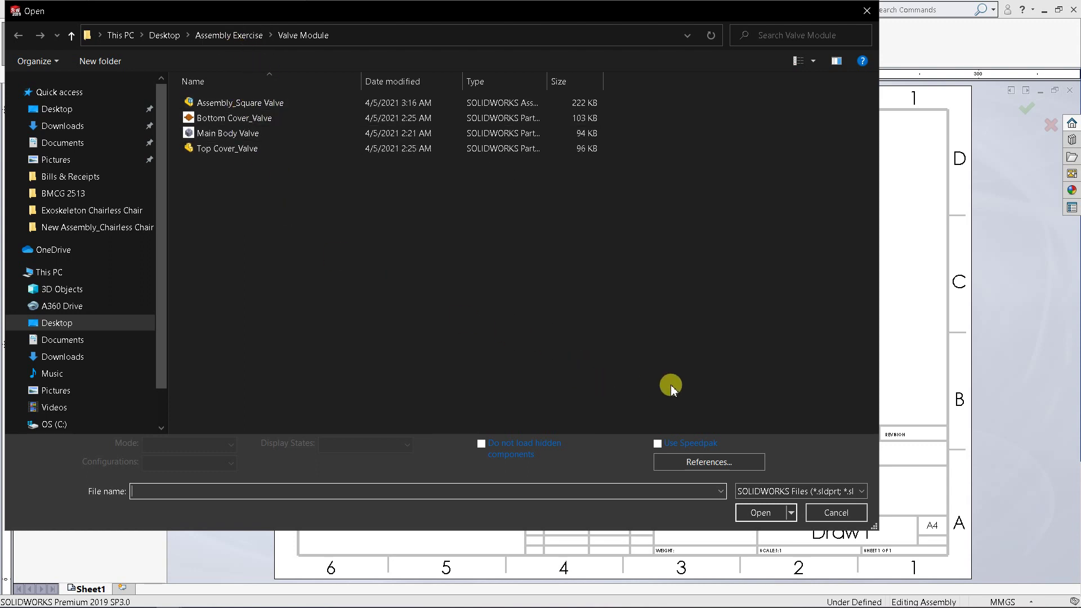
left_click(830, 511)
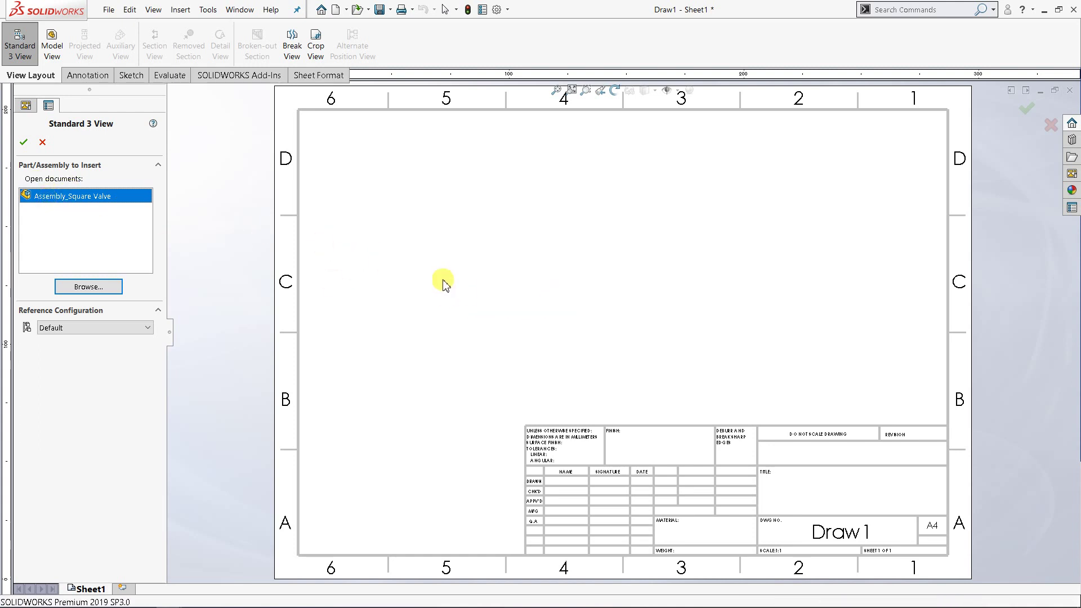
Step: Insert the three standard views of Assembly_Square Valve and shift the front and side views to the right on the sheet
left_click(483, 293)
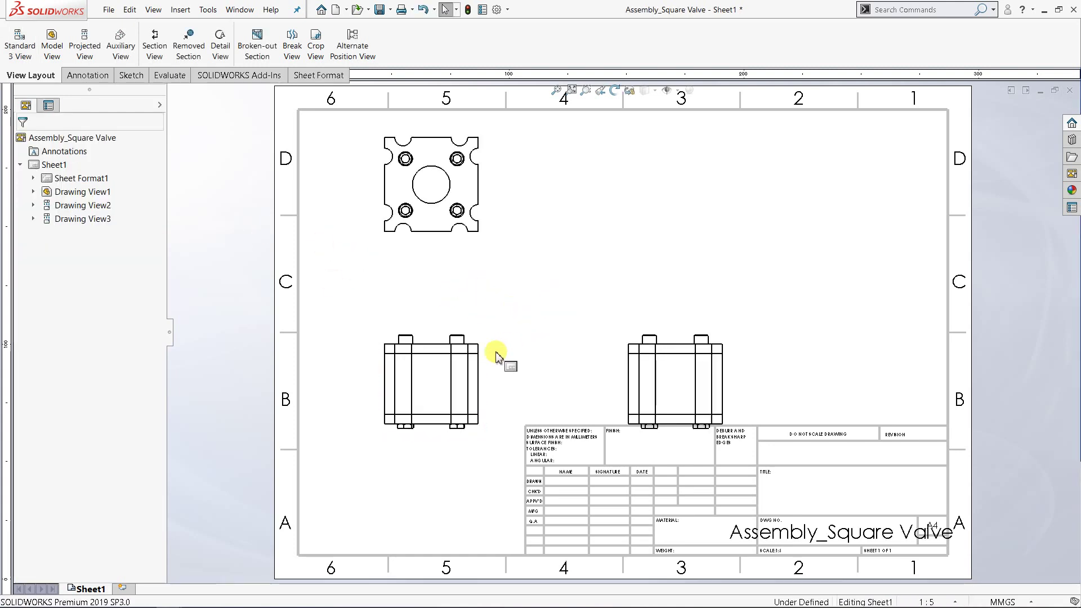
left_click_drag(498, 351, 546, 333)
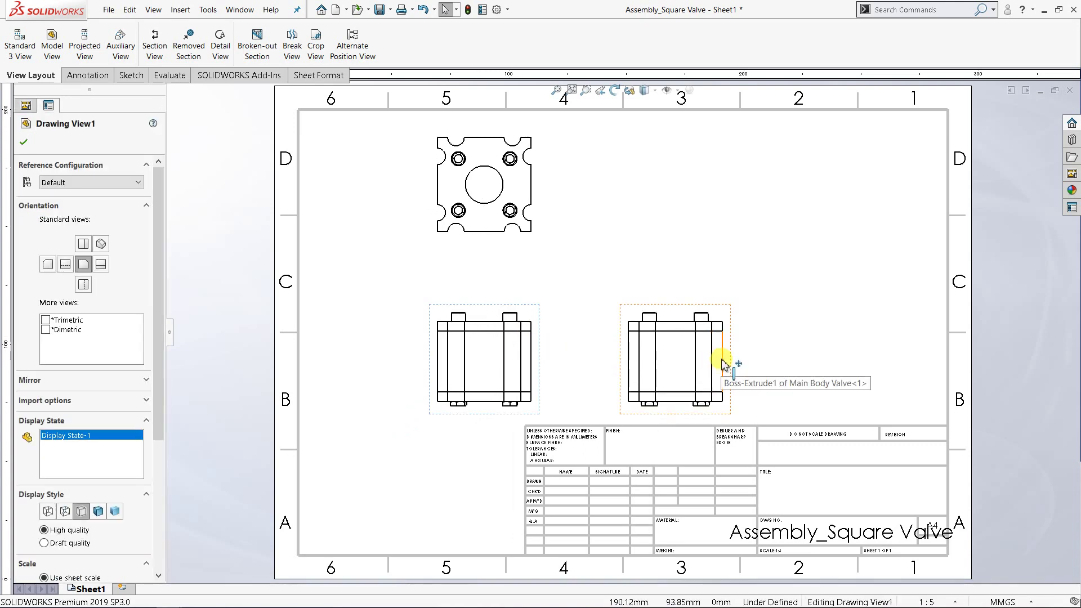
left_click_drag(733, 362, 772, 357)
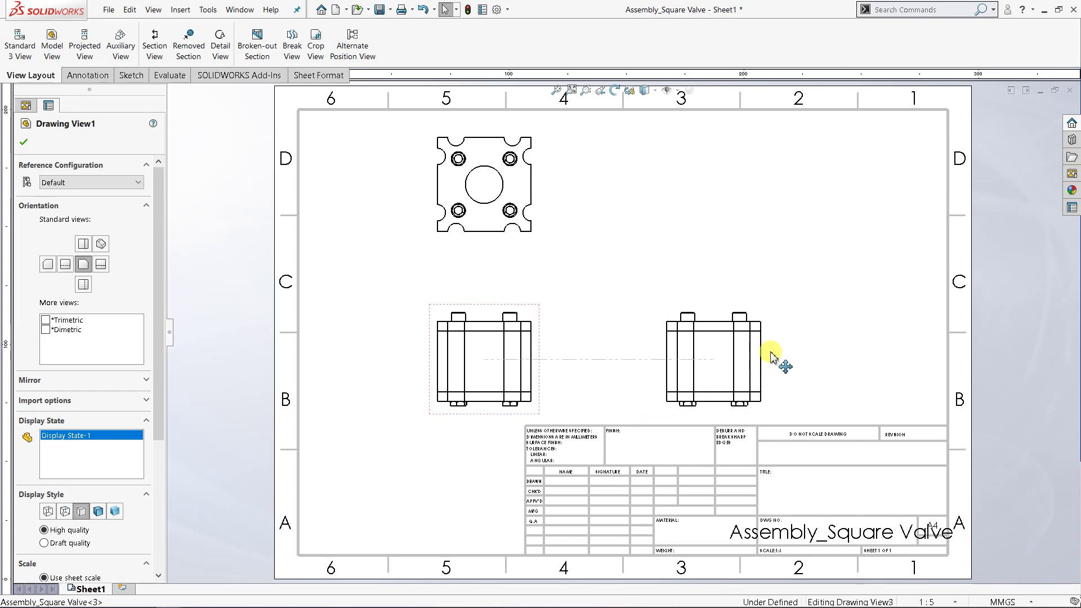
left_click(601, 258)
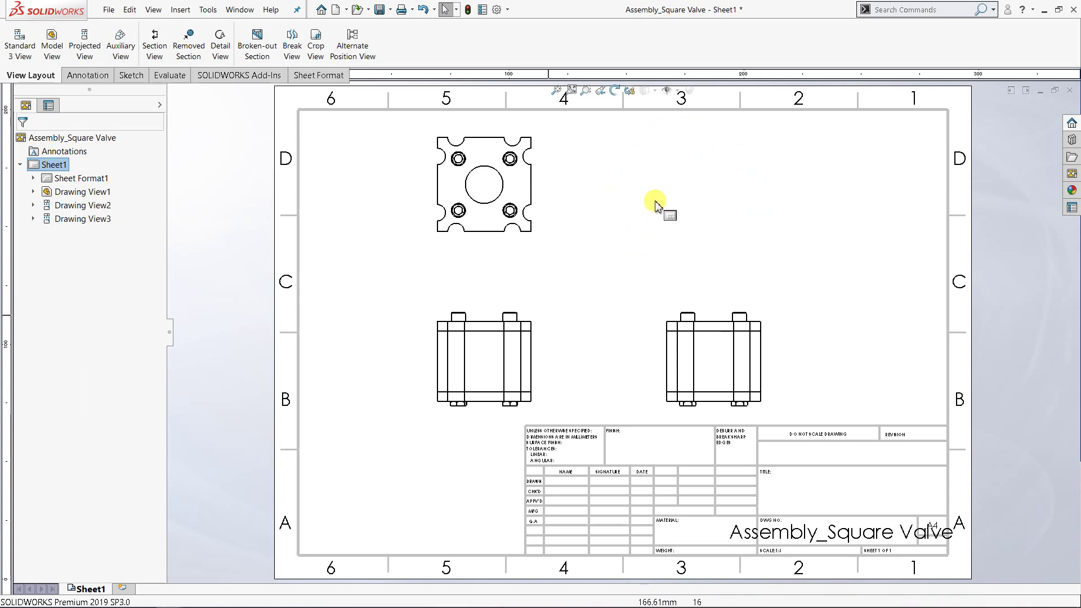
Step: Project an isometric view from the front view and place it above the side view
left_click(540, 317)
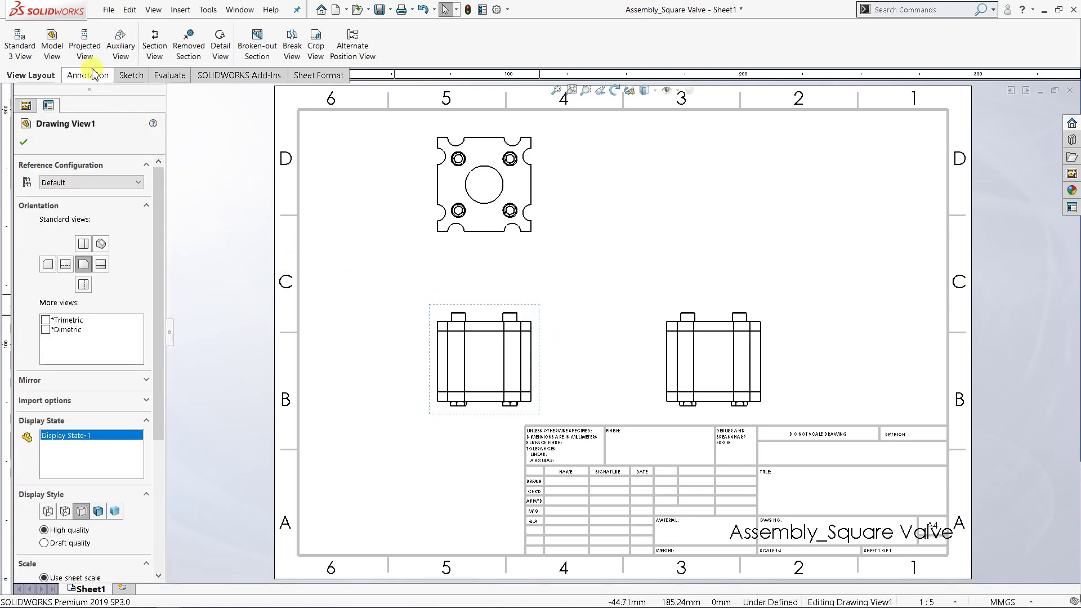
left_click(84, 43)
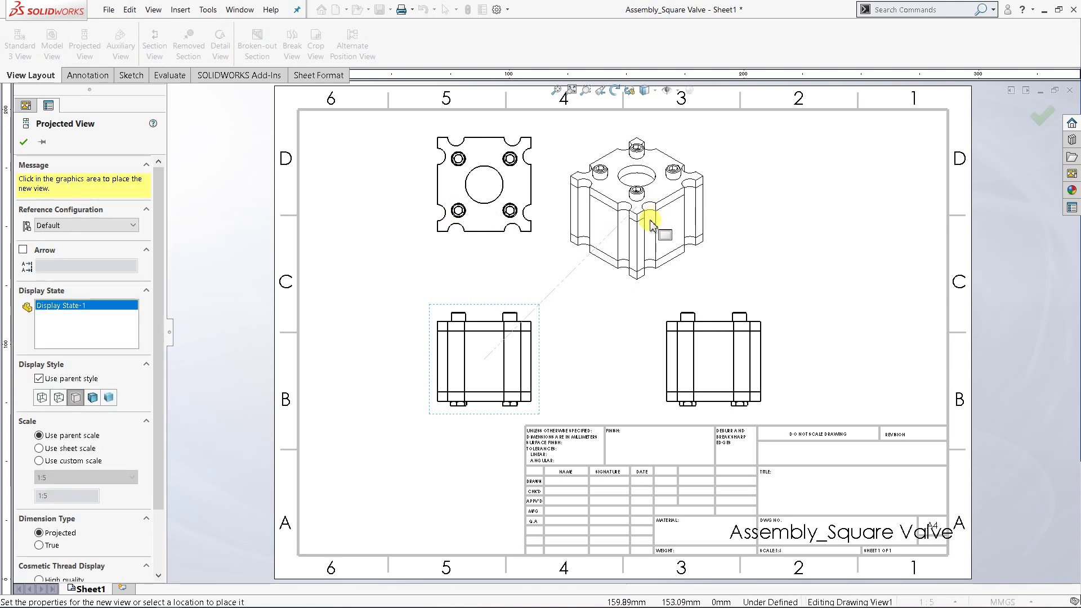
left_click(650, 224)
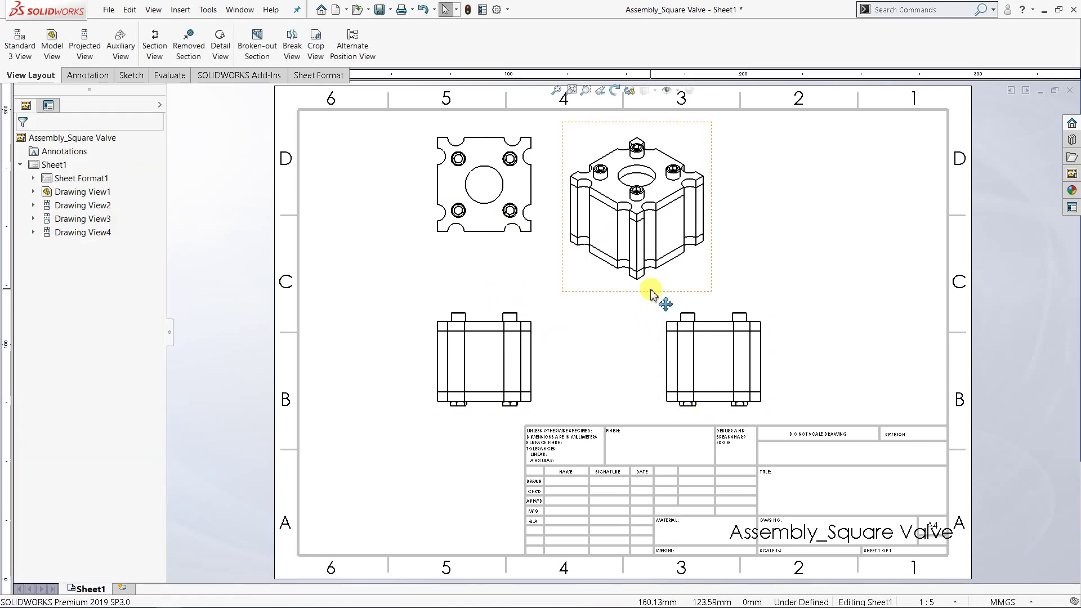
mouse_move(647, 294)
left_mouse_down()
mouse_move(736, 282)
mouse_move(723, 291)
left_mouse_up()
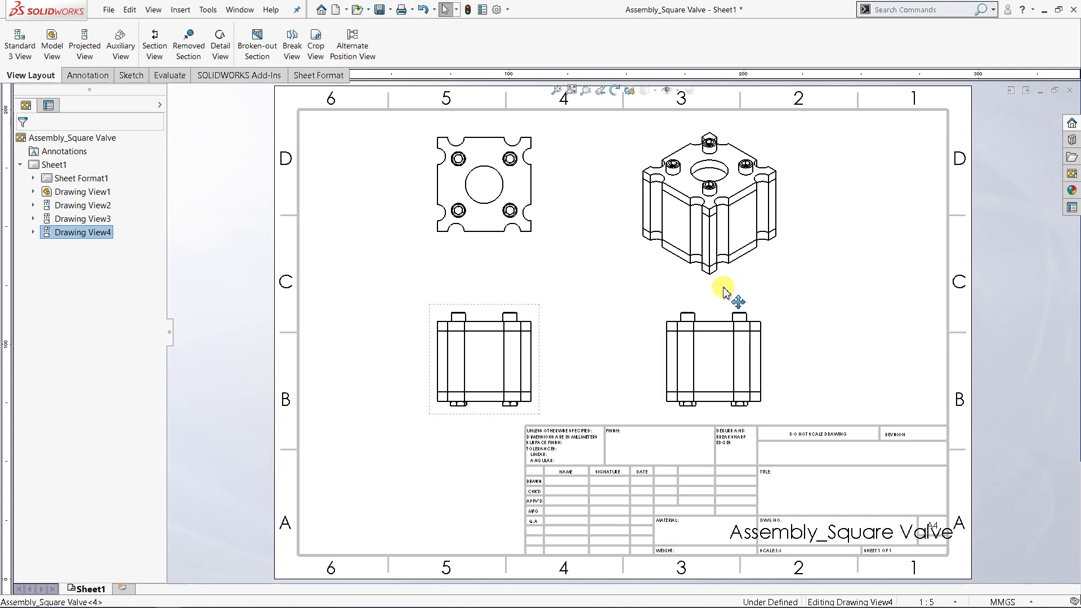
left_click(724, 290)
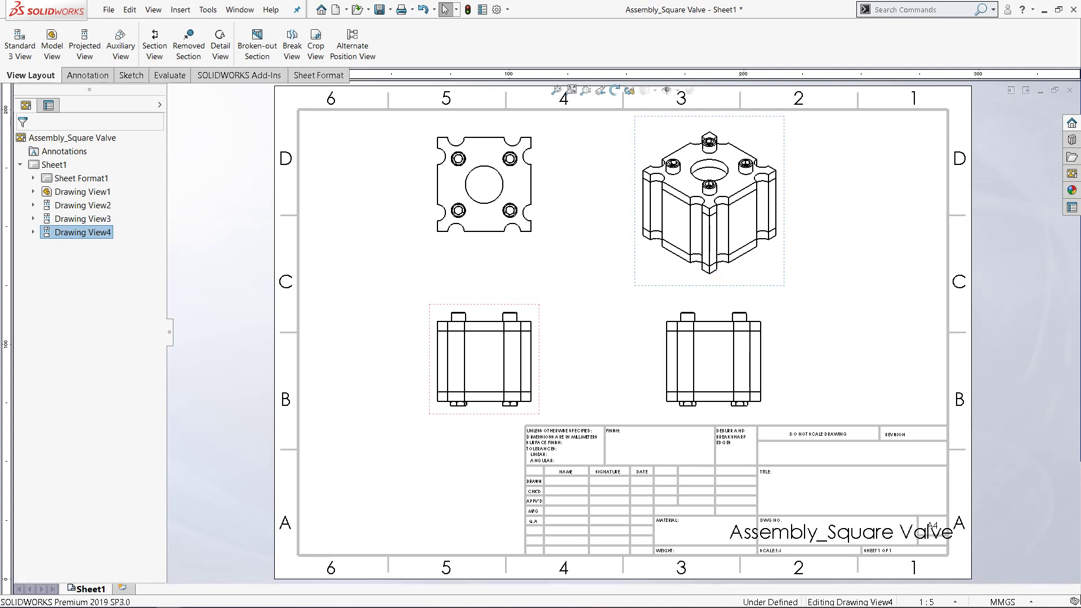
left_click(827, 319)
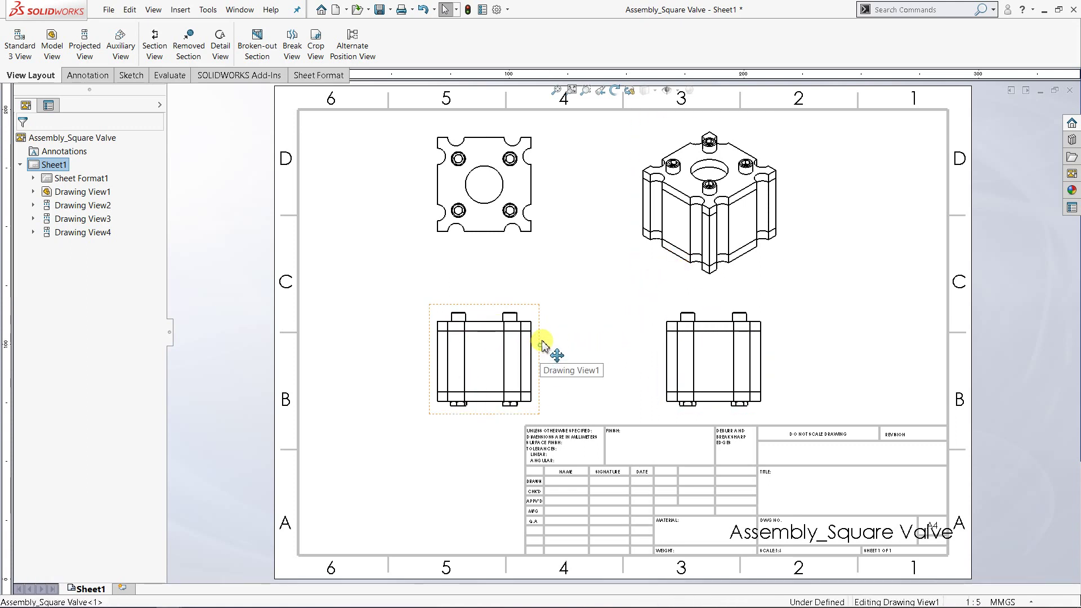
Step: Move the front view slightly upward on the sheet and clear the selection
left_click_drag(541, 349, 542, 341)
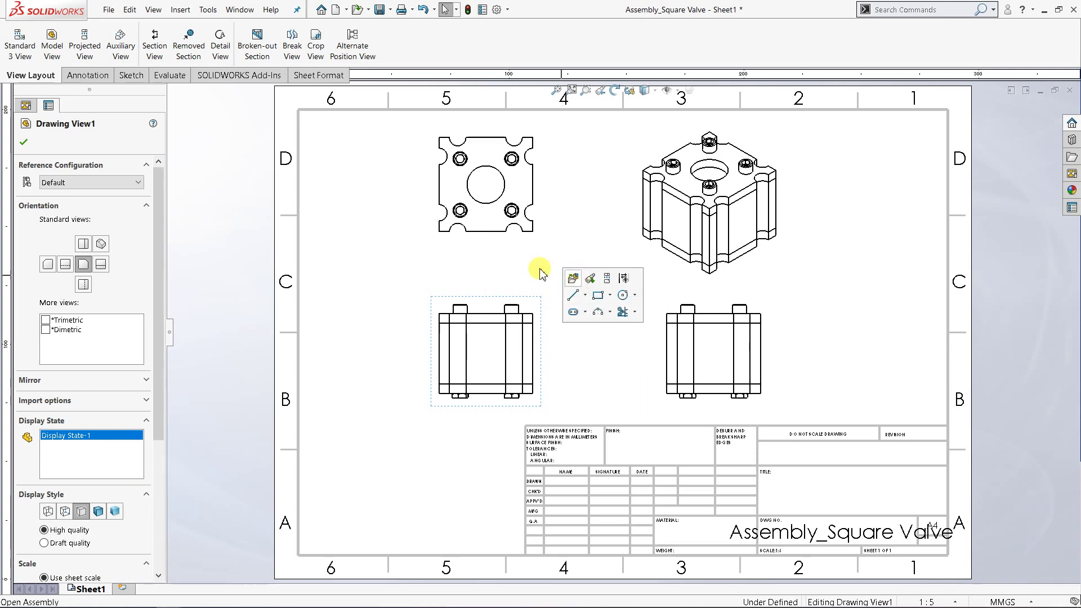
left_click(326, 259)
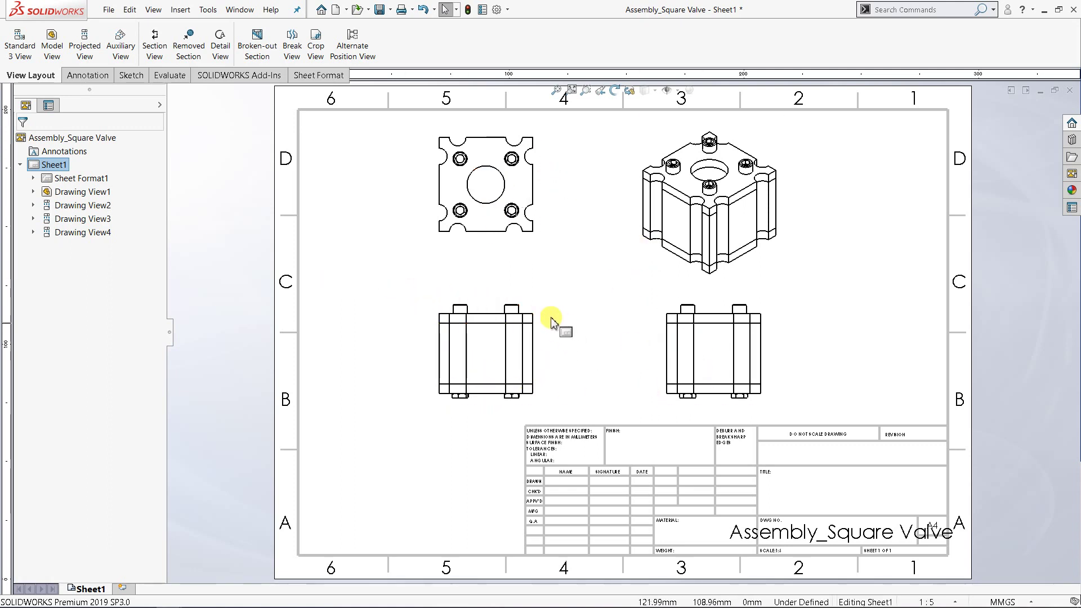
left_click(471, 297)
left_click(372, 306)
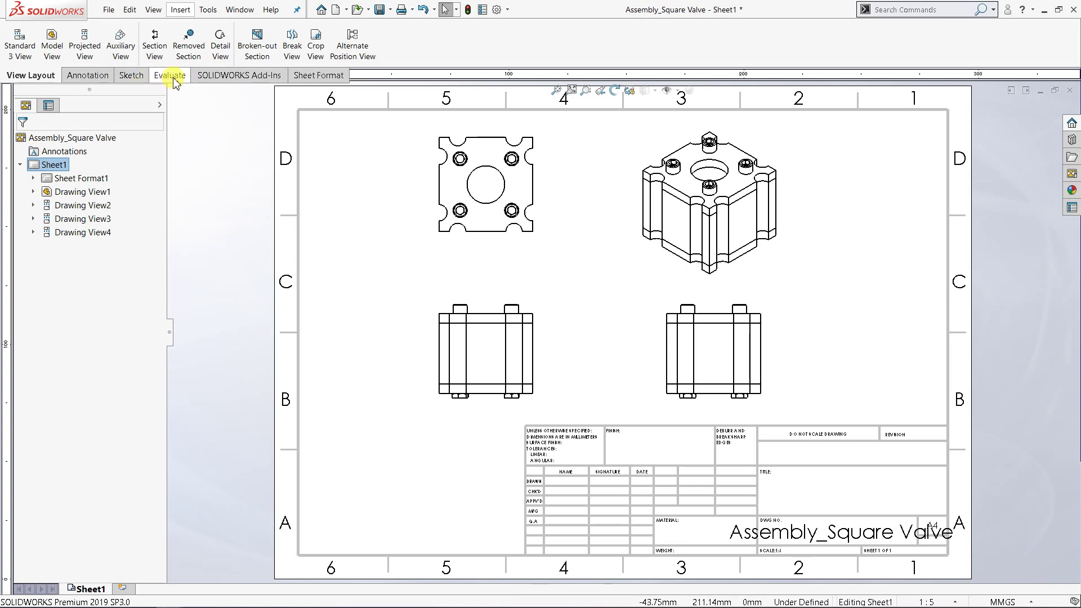
Step: Add center marks to the large central hole and the four screw heads in the top view
left_click(84, 75)
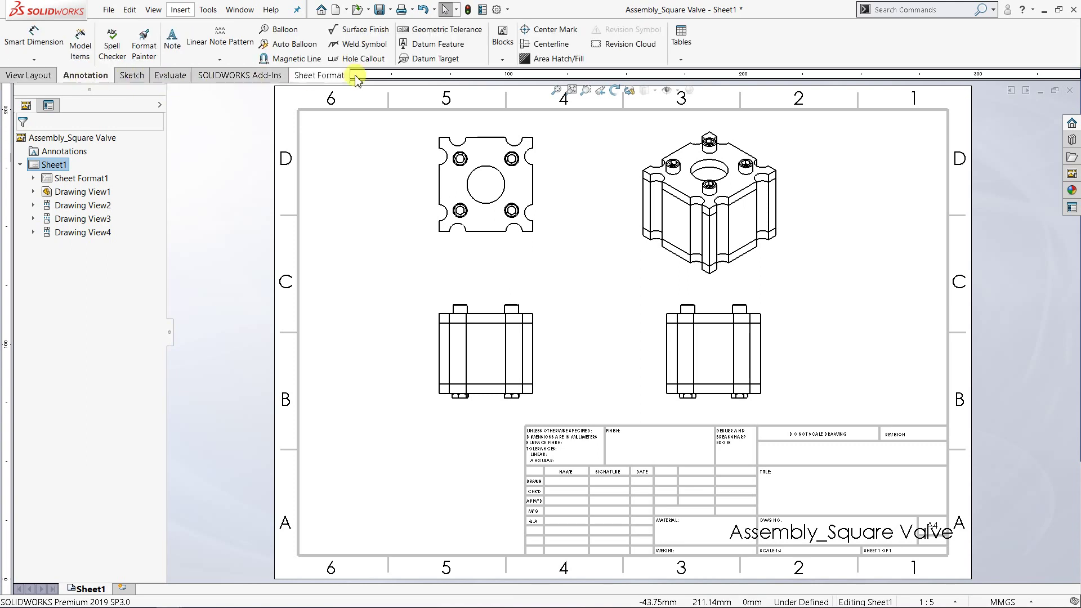
left_click(541, 29)
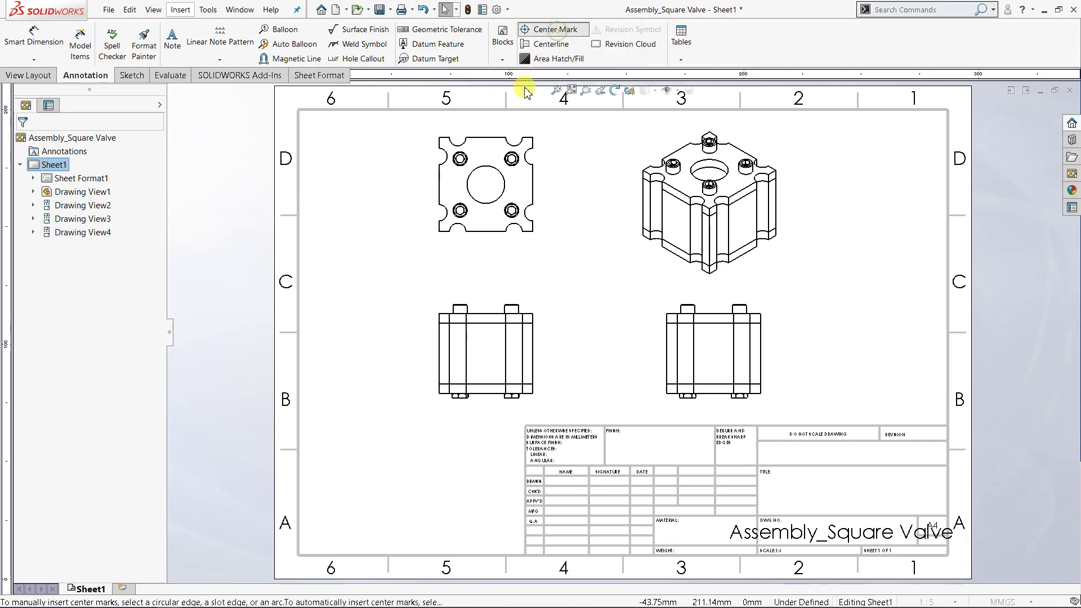
left_click(486, 165)
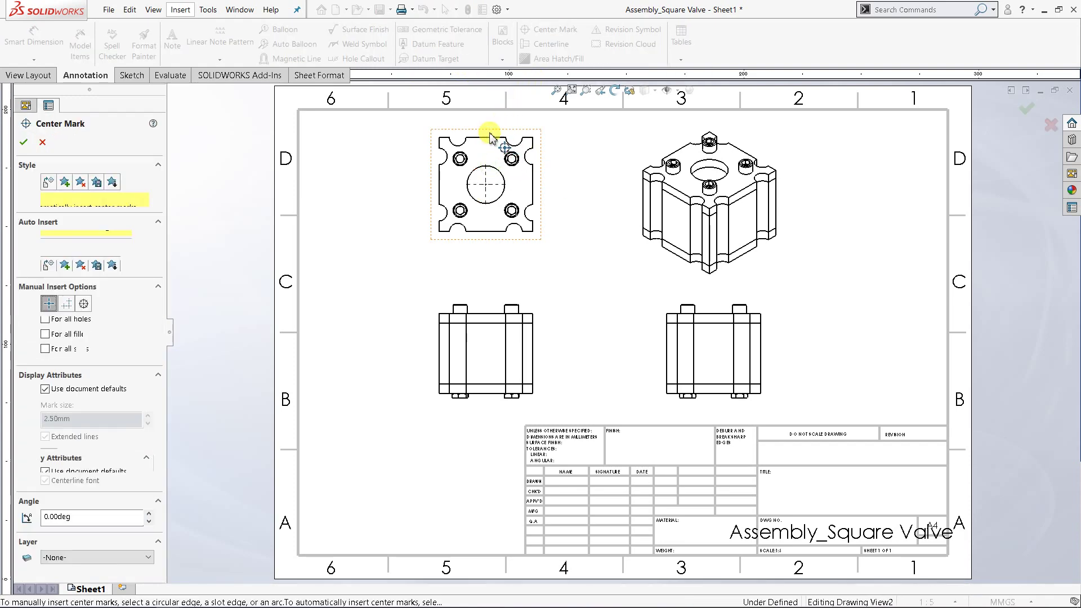
scroll(488, 143, "down", 2)
scroll(525, 193, "down", 5)
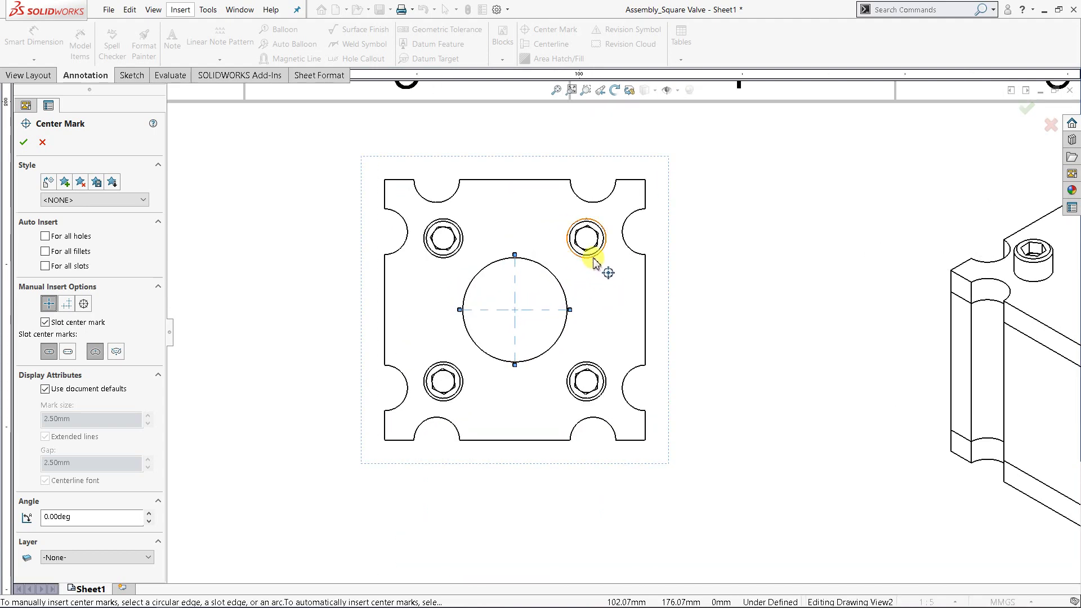
left_click(591, 250)
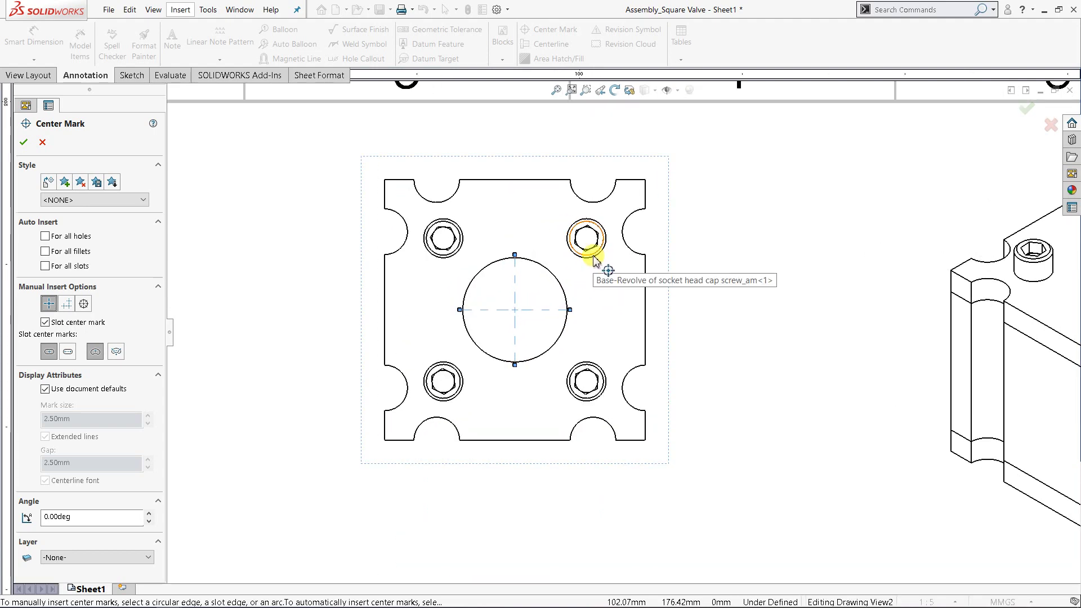
left_click(590, 366)
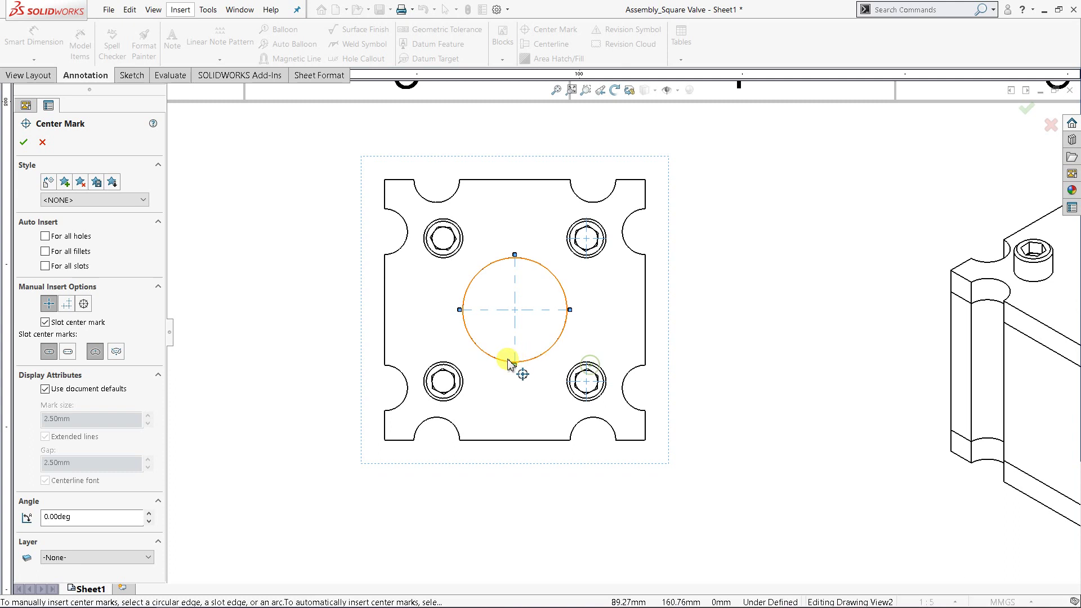
left_click(445, 369)
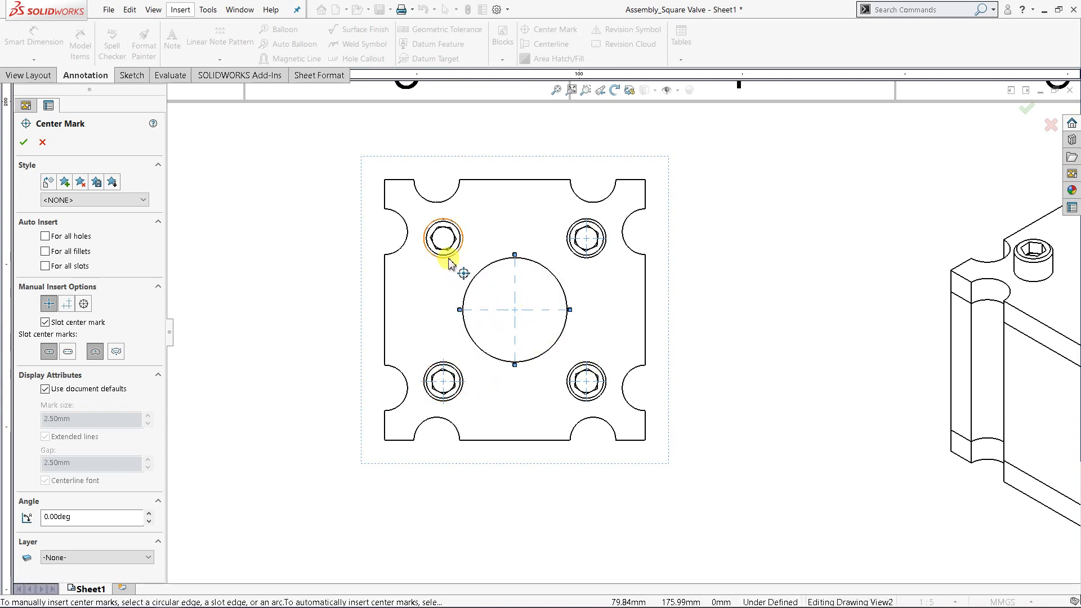
scroll(495, 314, "up", 5)
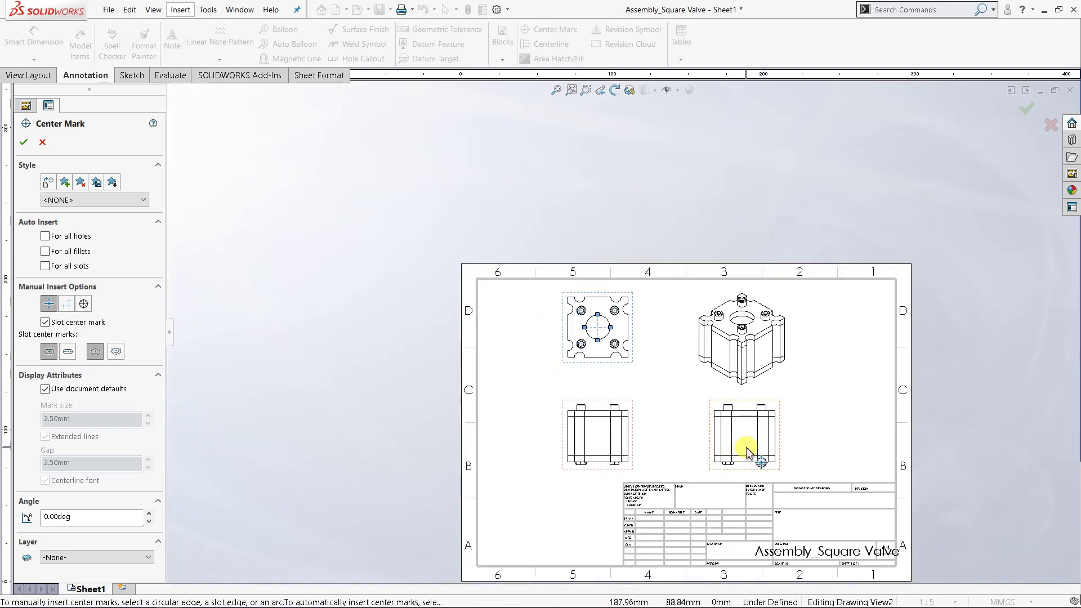
scroll(591, 419, "down", 5)
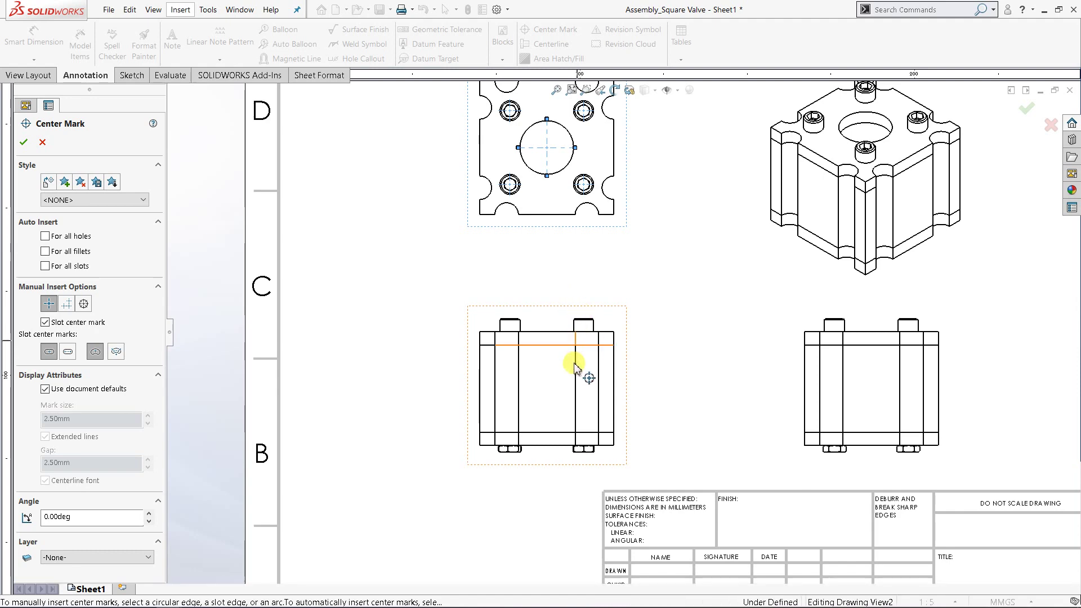
left_click(23, 143)
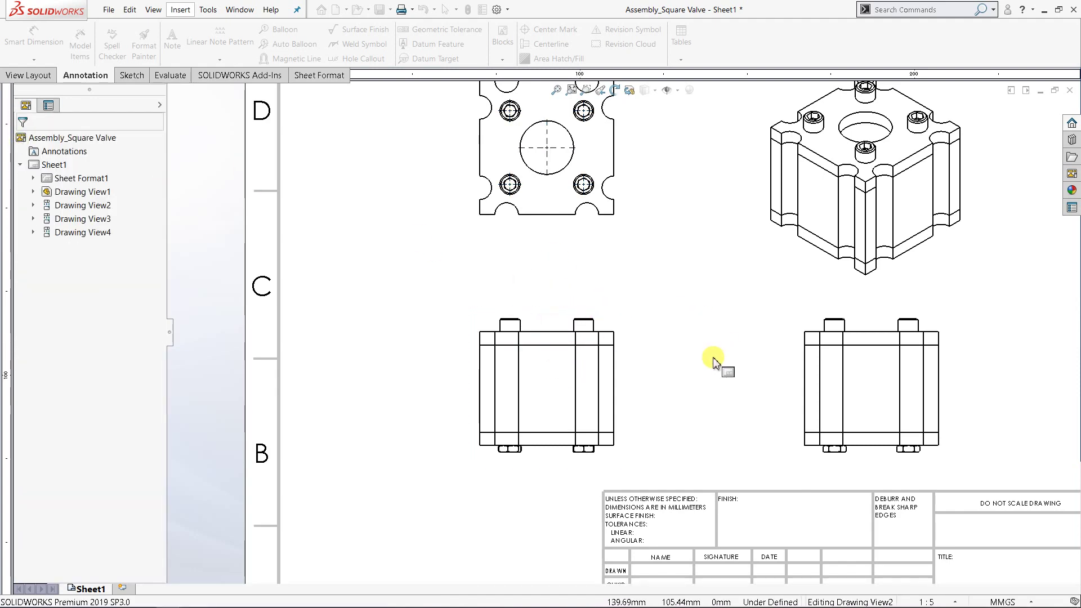
Step: Dimension the overall height of the front view from screw head top to nut bottom, placing it on the view's left side
scroll(716, 362, "up", 2)
scroll(712, 295, "up", 2)
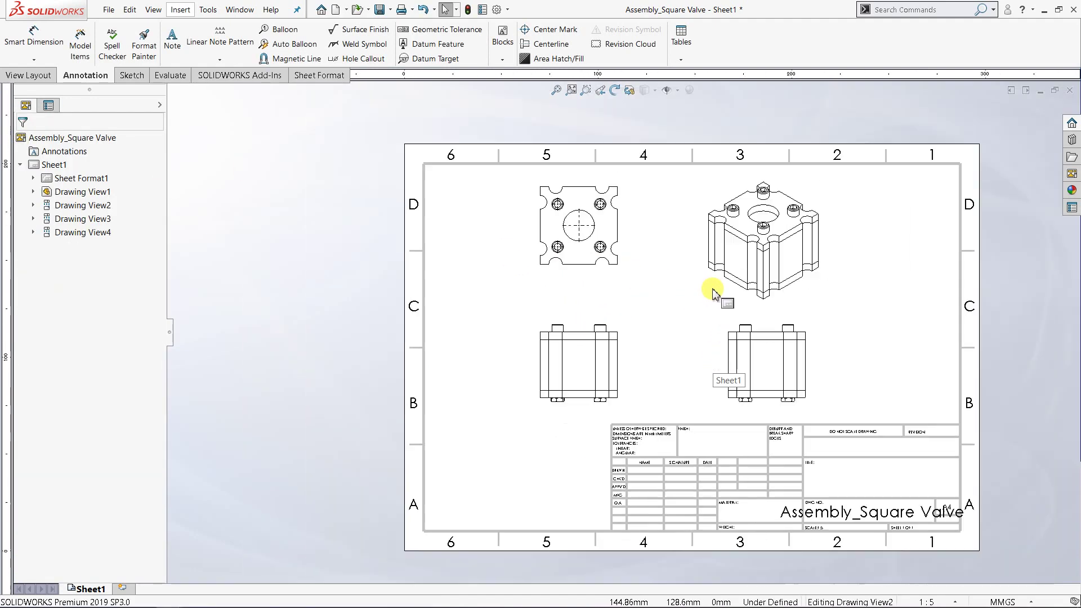
scroll(825, 330, "down", 1)
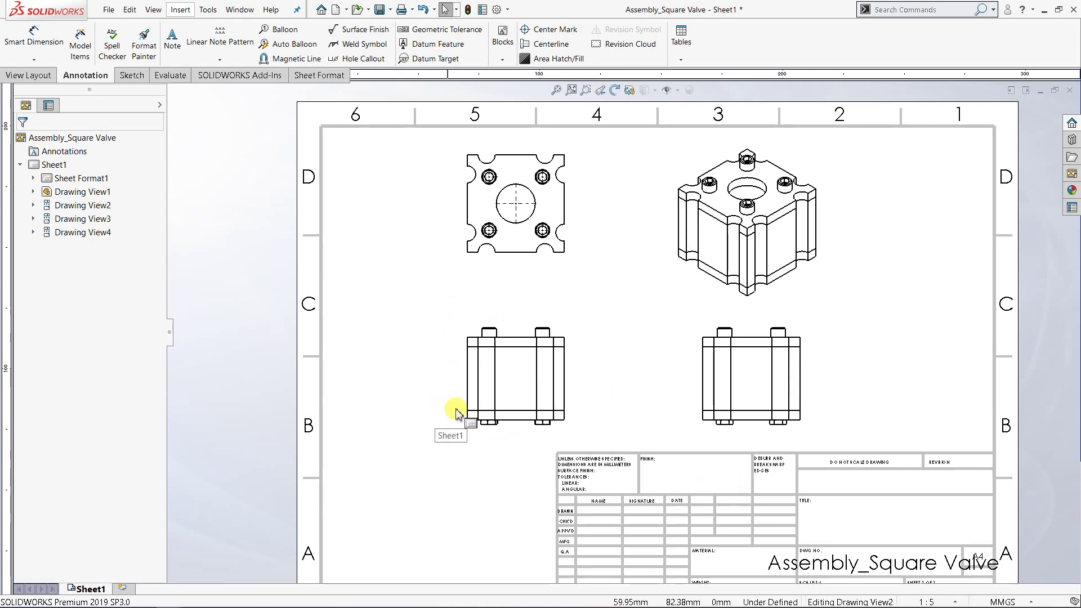
scroll(489, 406, "down", 1)
scroll(497, 404, "down", 2)
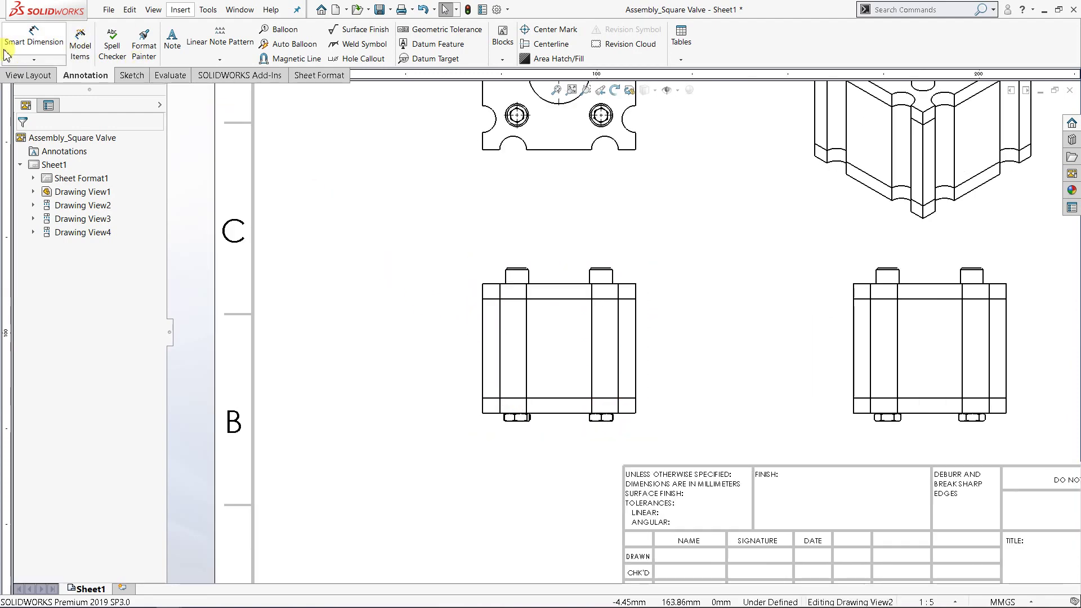
left_click(31, 40)
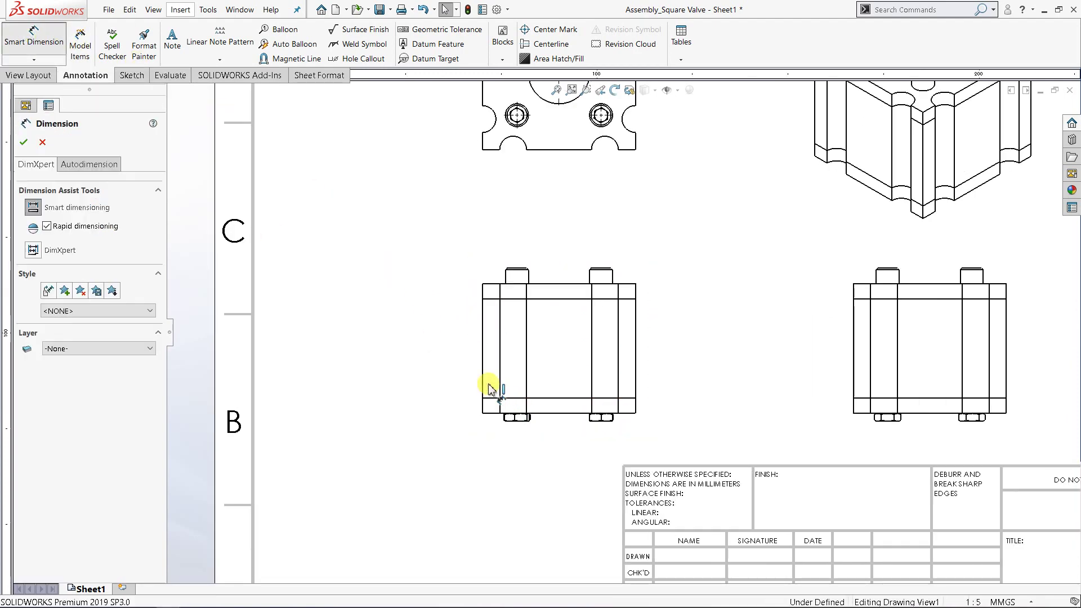
scroll(484, 382, "down", 1)
scroll(533, 297, "down", 1)
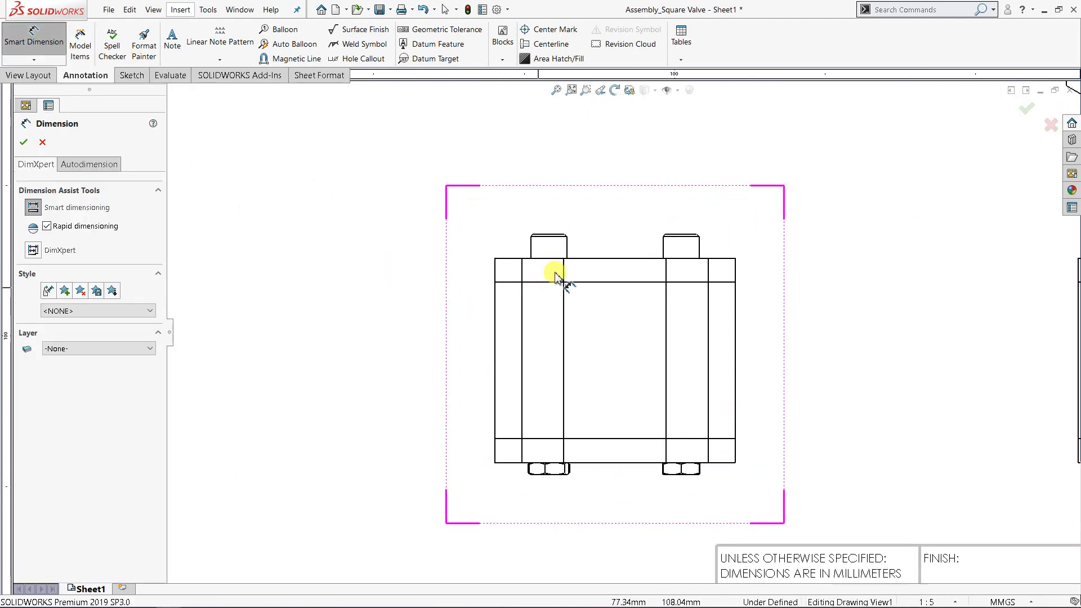
left_click(549, 235)
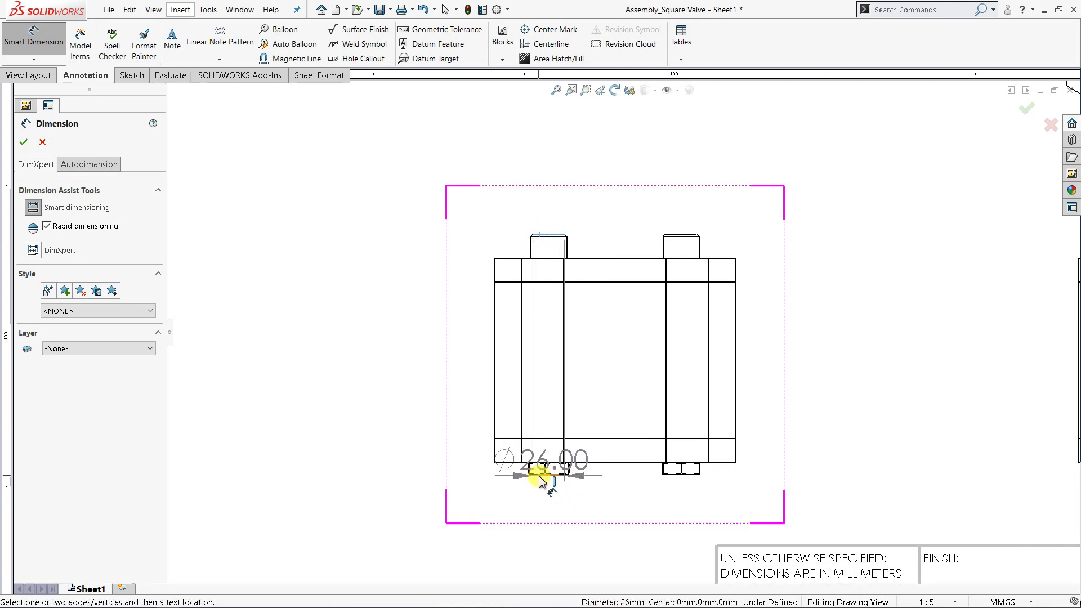
left_click(540, 476)
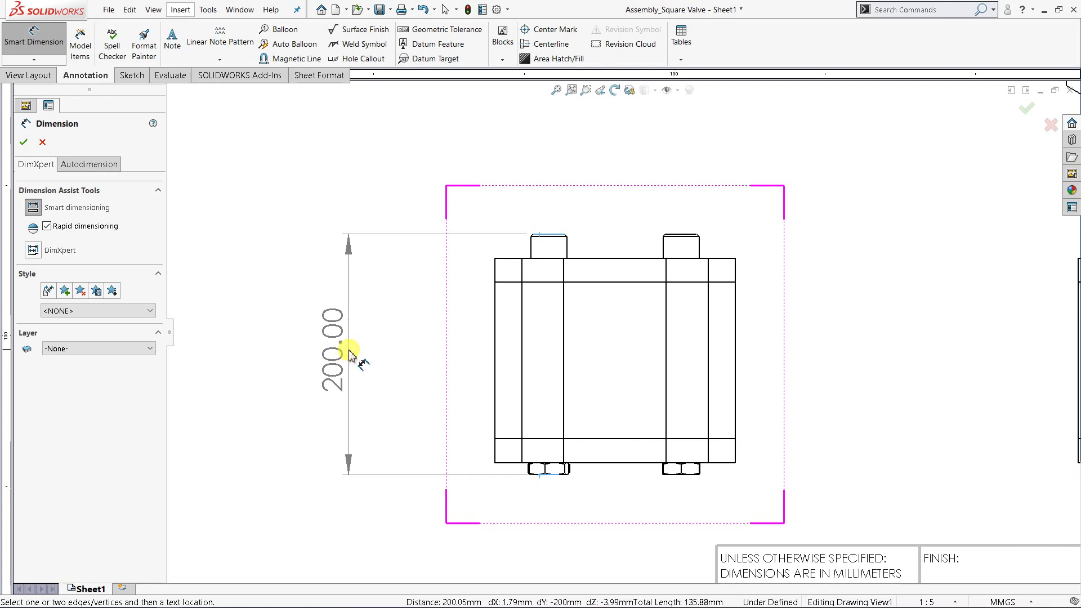
left_click(349, 352)
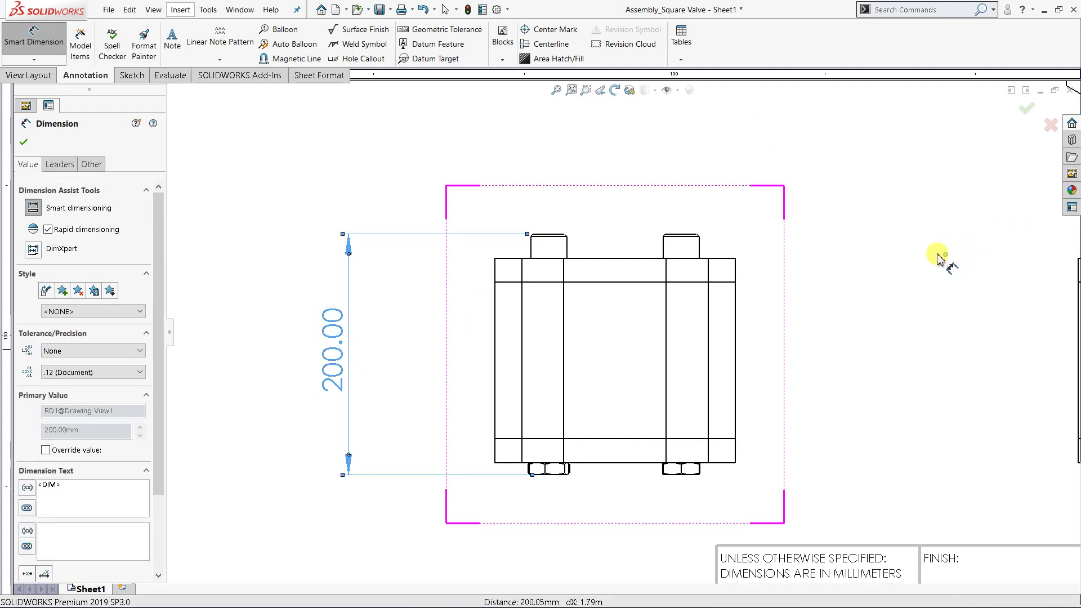
left_click(23, 141)
right_click(236, 174)
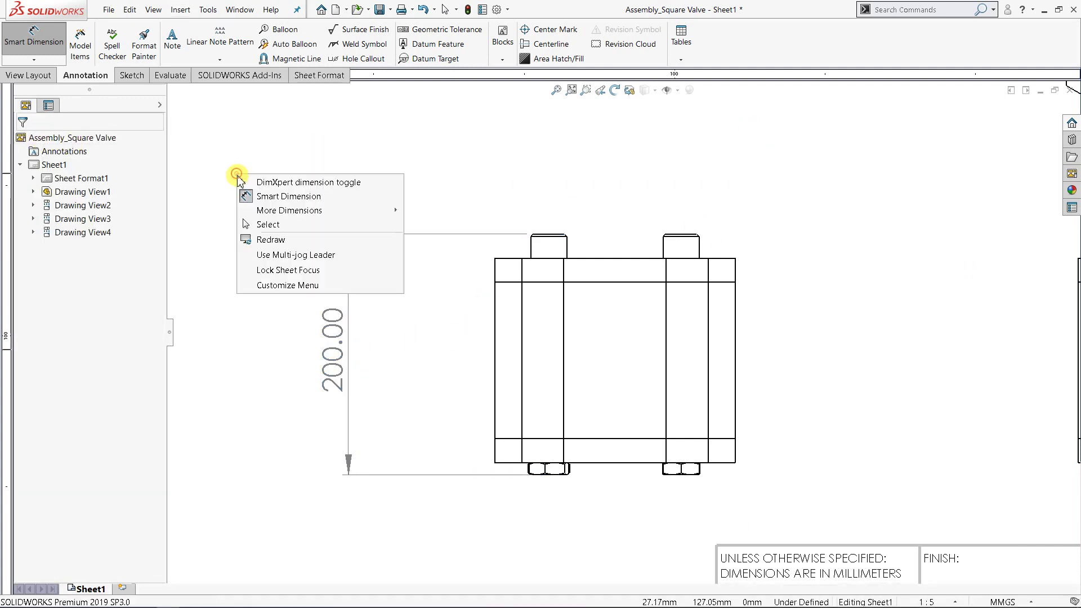
left_click(264, 225)
Step: Set both the primary and dual dimension precision to None in the drawing's document properties
scroll(428, 343, "up", 2)
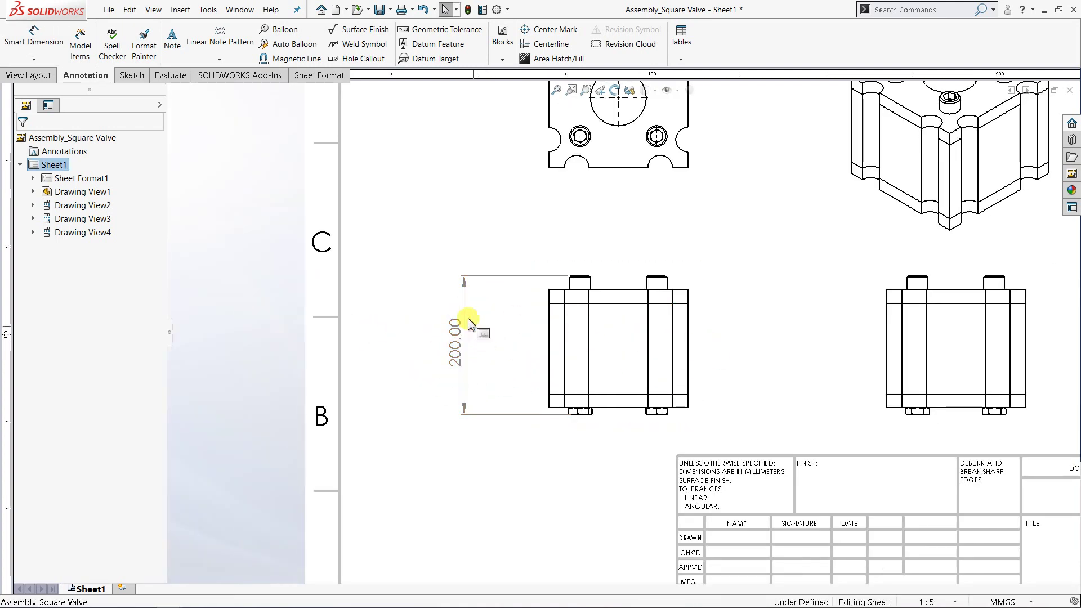
key("z")
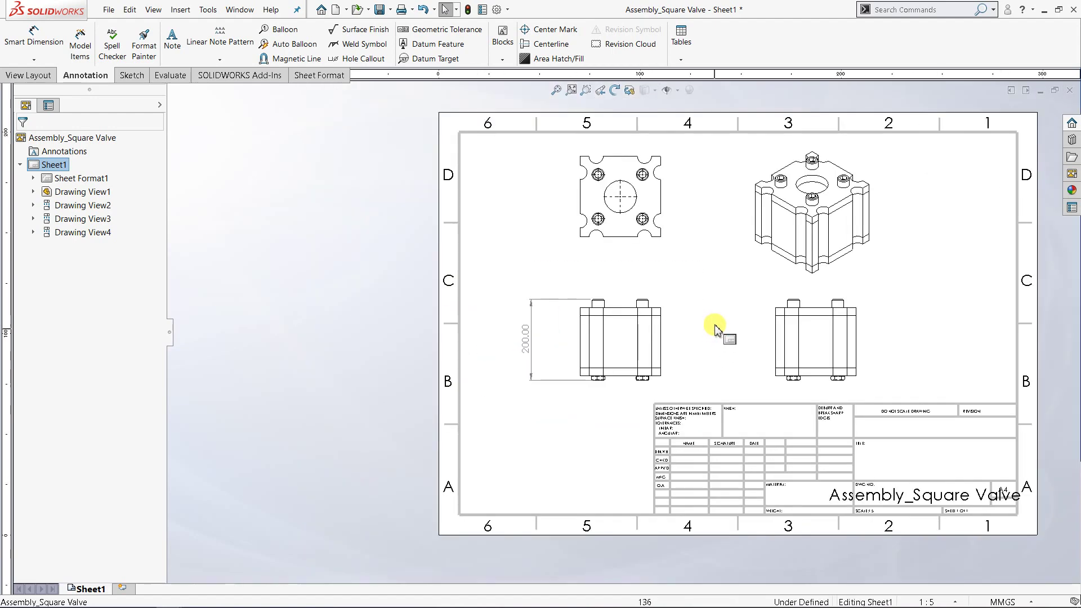
scroll(620, 304, "down", 4)
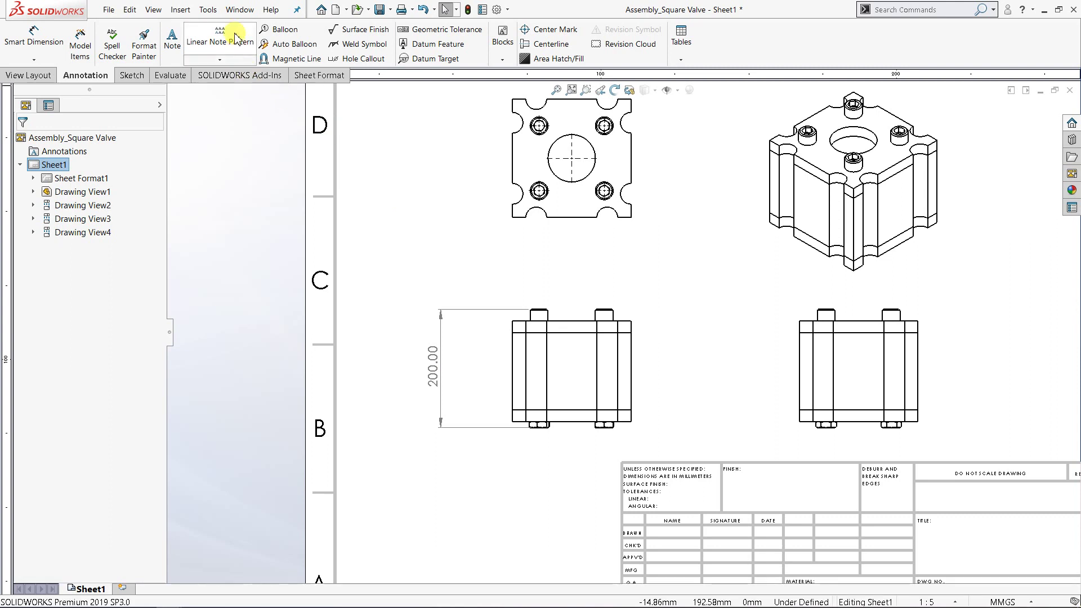
left_click(208, 15)
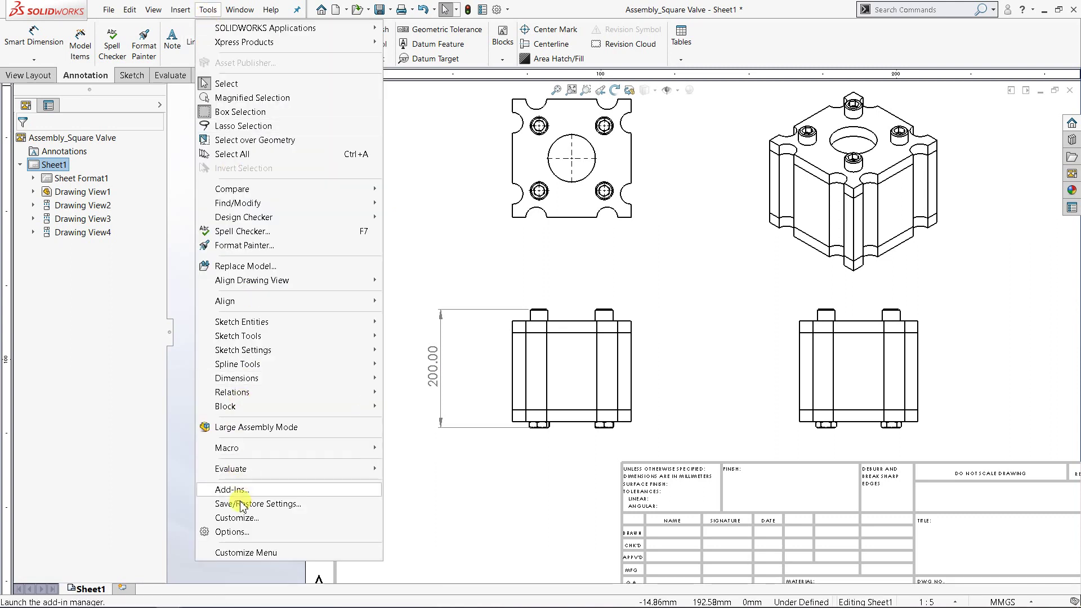
left_click(248, 532)
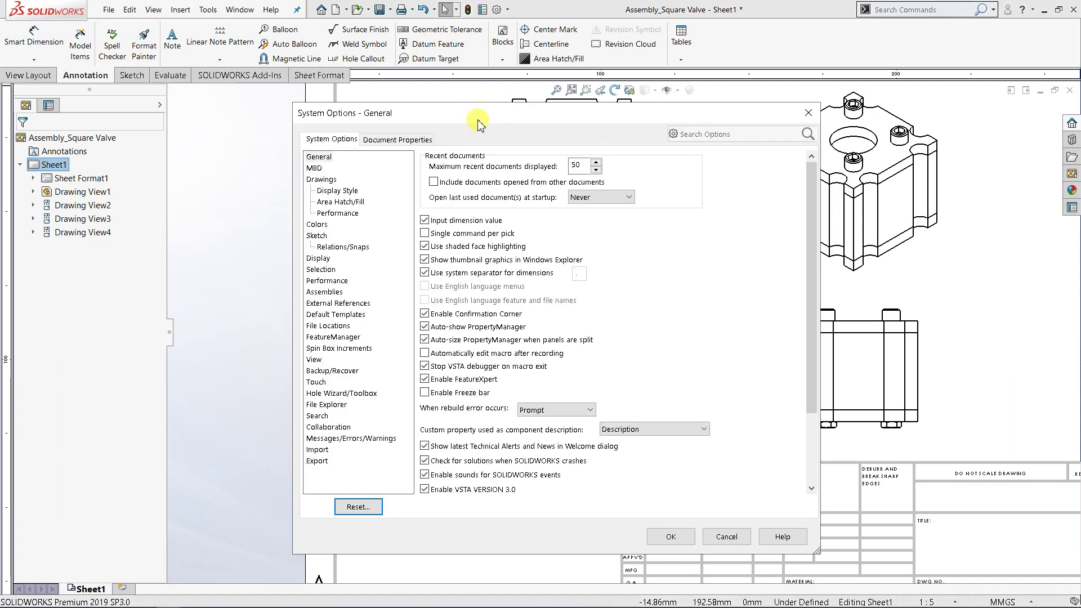
left_click(396, 141)
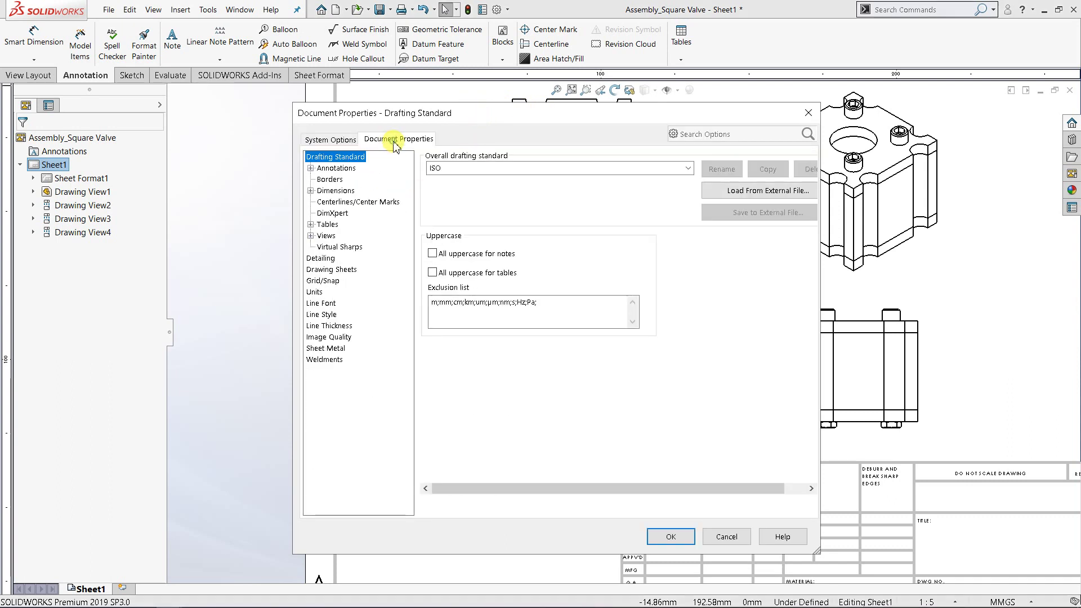
left_click(344, 193)
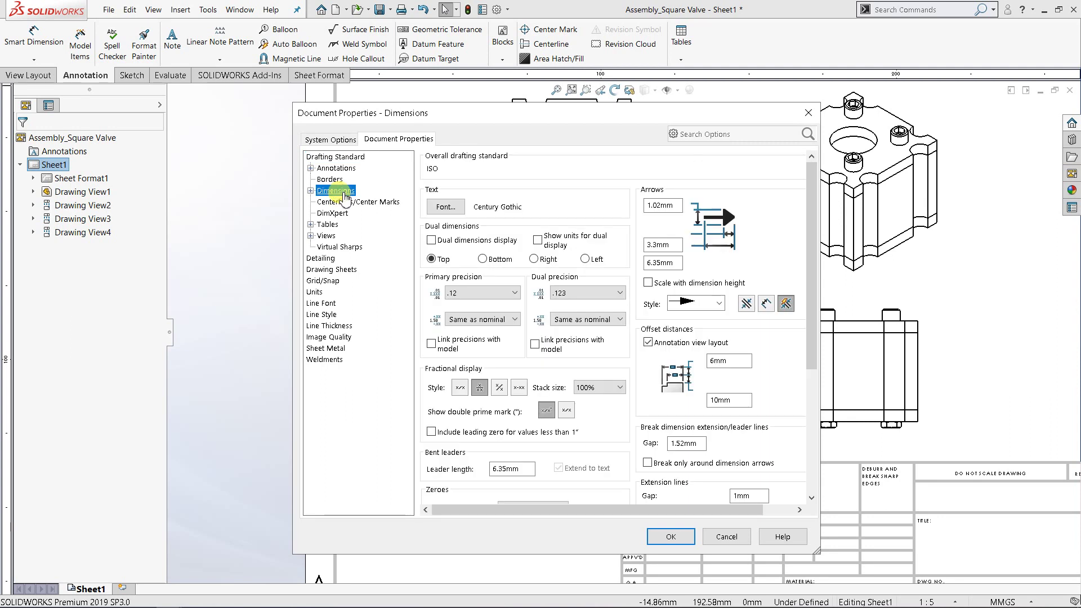
left_click(489, 294)
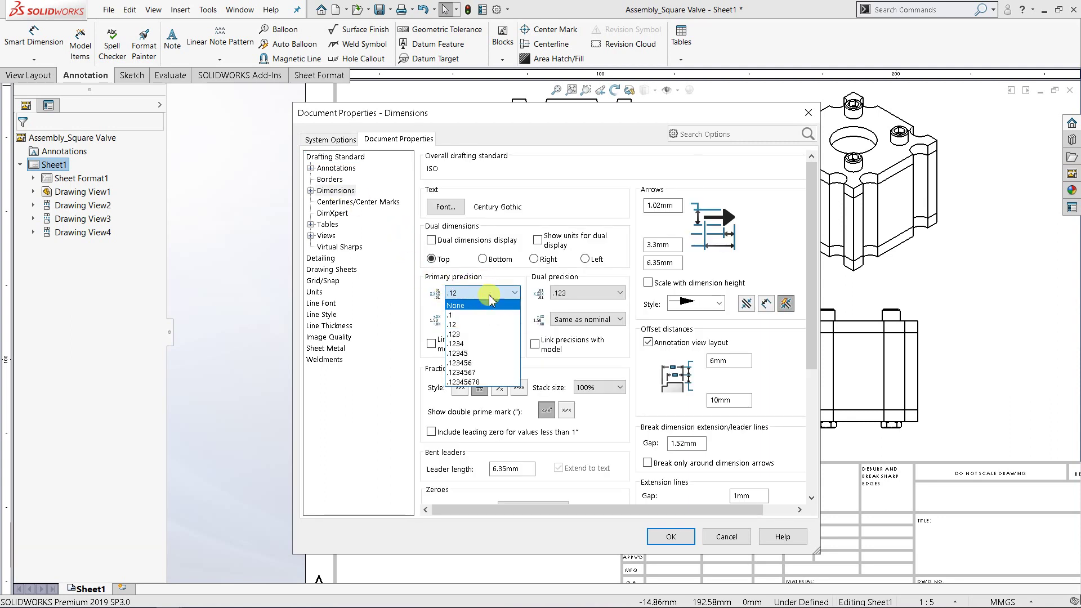
left_click(457, 305)
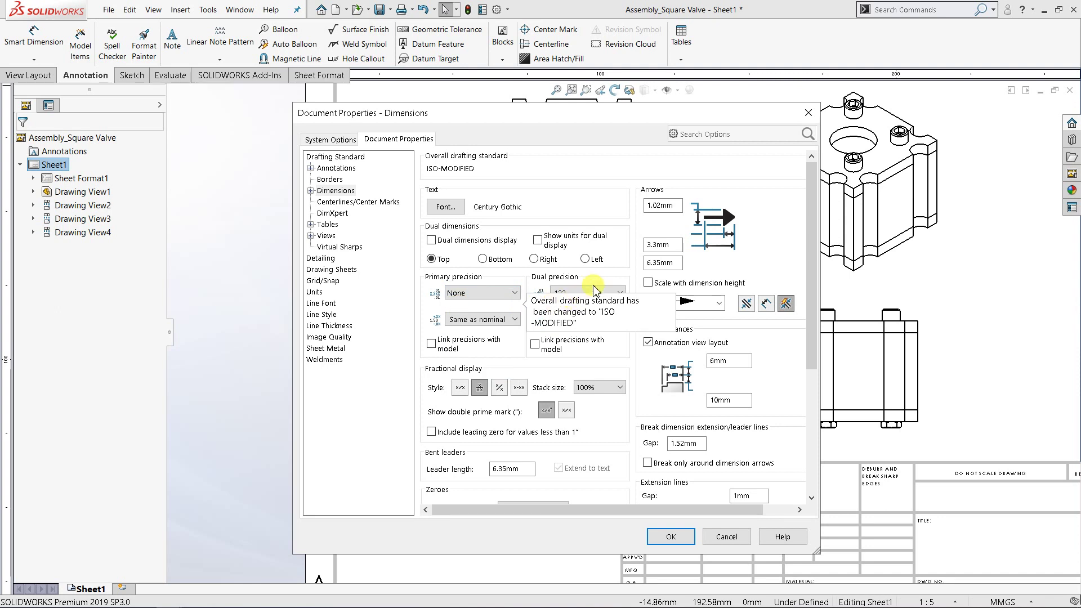
left_click(618, 291)
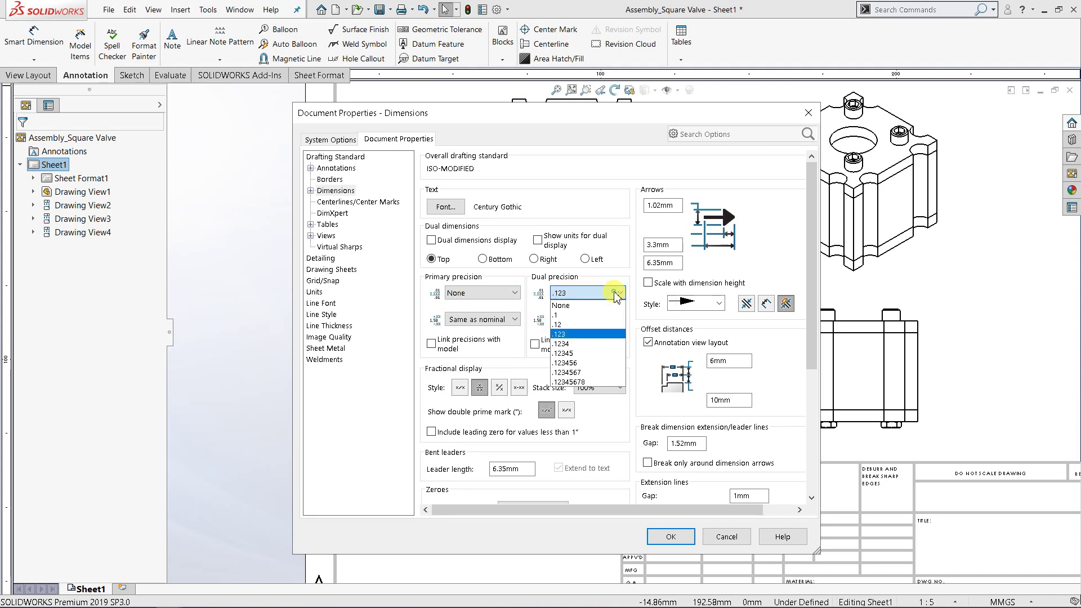
left_click(579, 305)
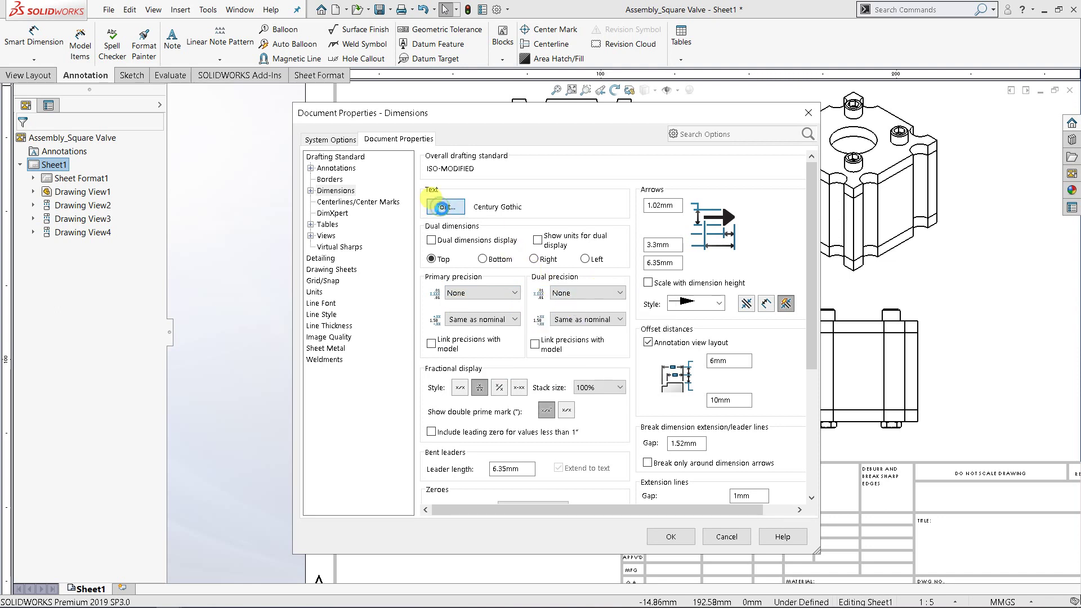
Step: Change the document's dimension text font to MS Gothic and apply the document properties
left_click(442, 208)
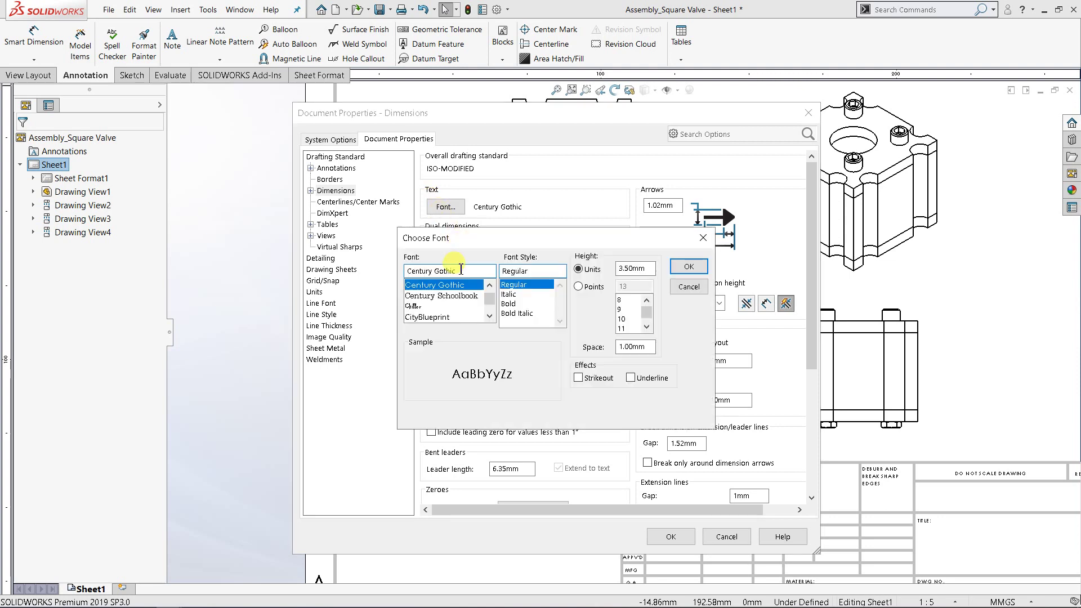
type("ms")
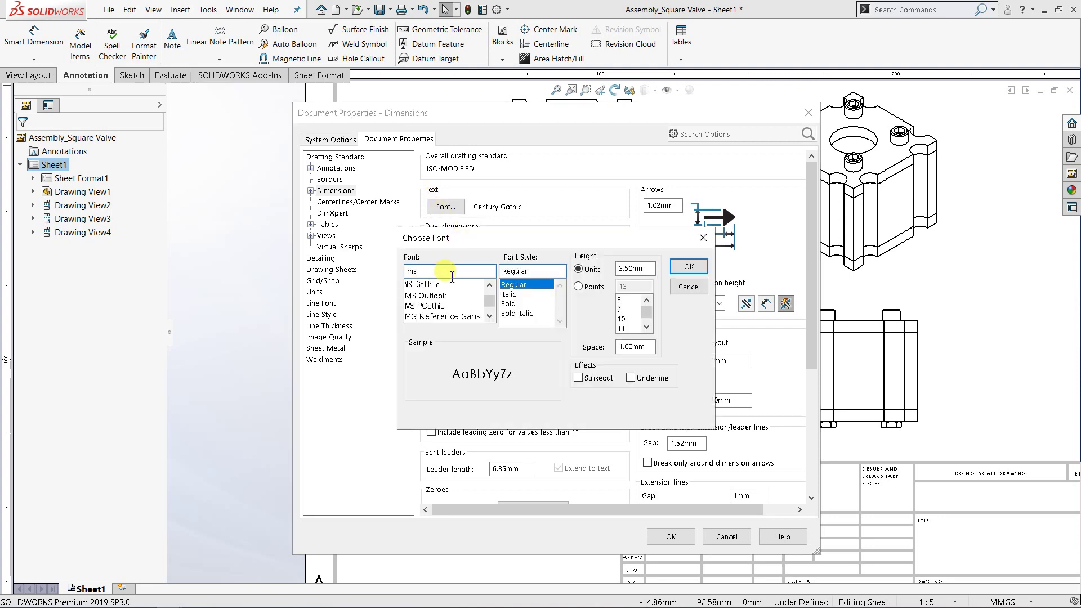
left_click(435, 285)
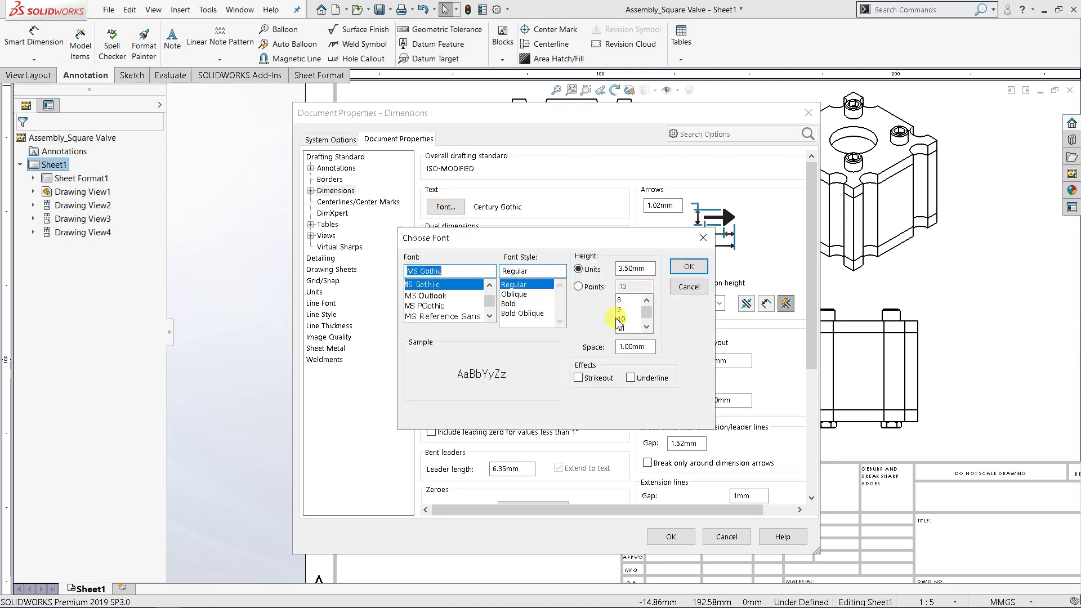
left_click(690, 267)
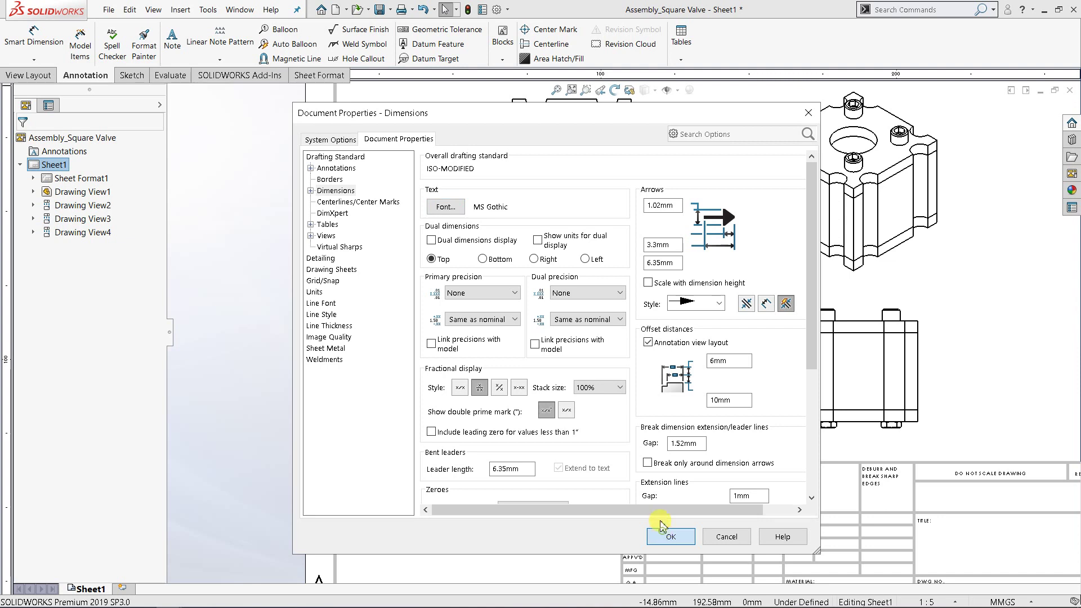
left_click(663, 533)
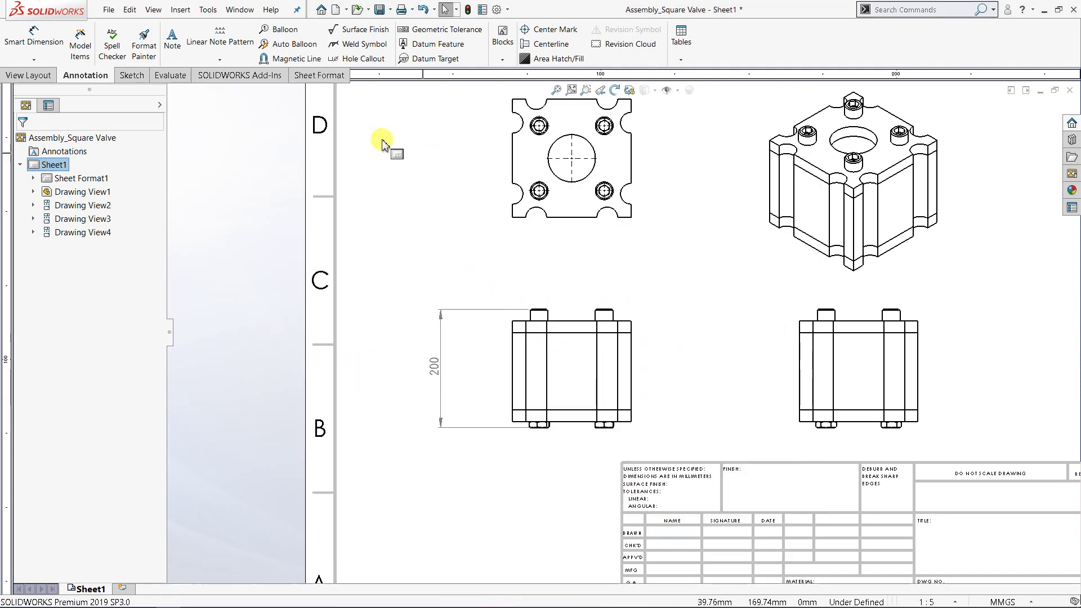
Step: Dimension the overall width of the front view between the top cover's outer side edges, placing it above the view
left_click(34, 35)
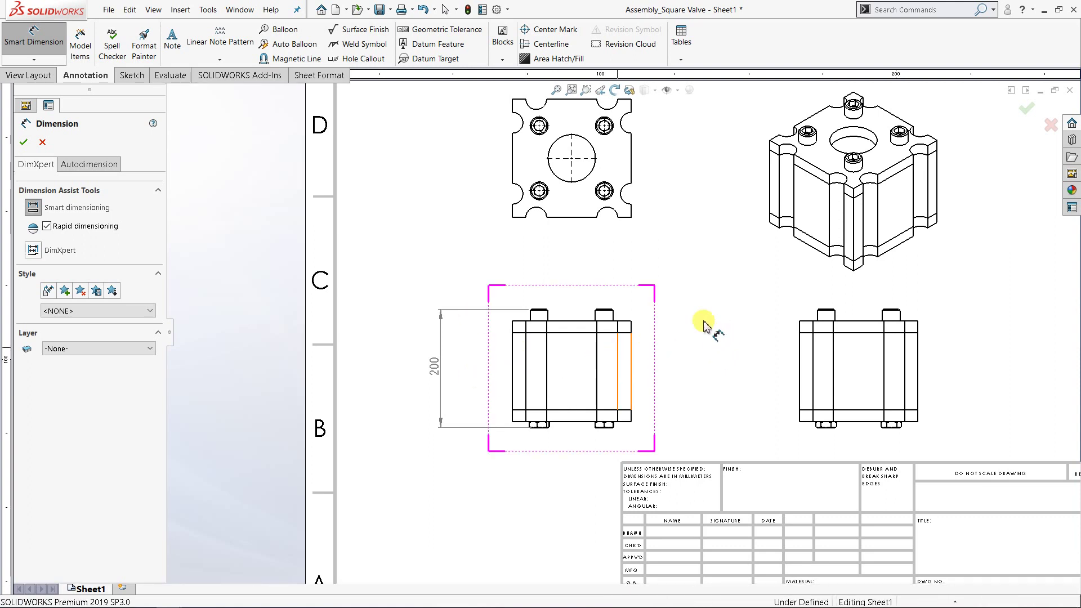
scroll(647, 257, "down", 2)
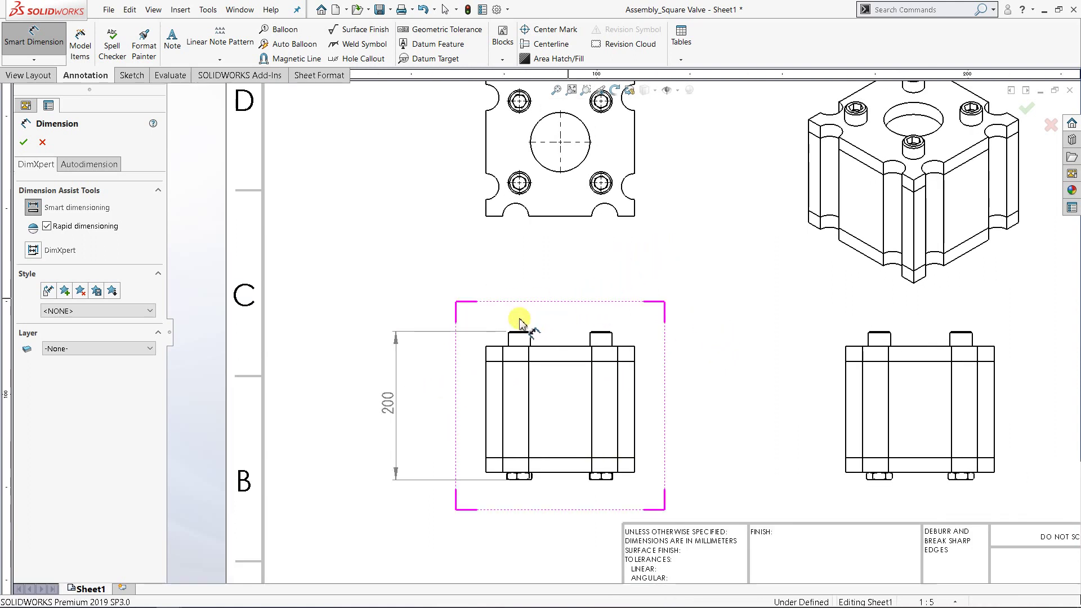
left_click(488, 346)
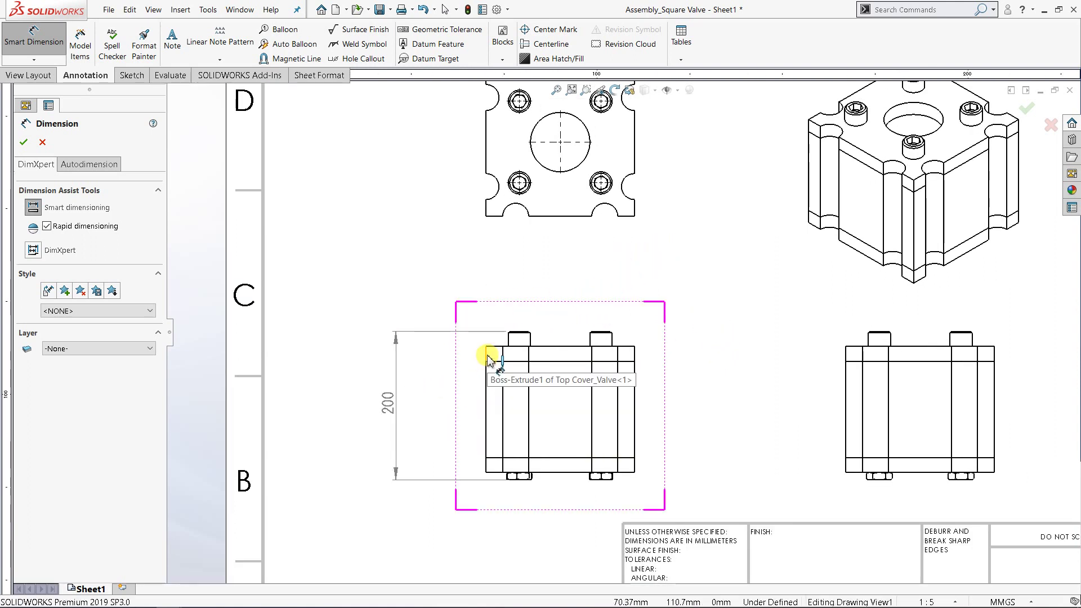
left_click(489, 360)
left_click(487, 355)
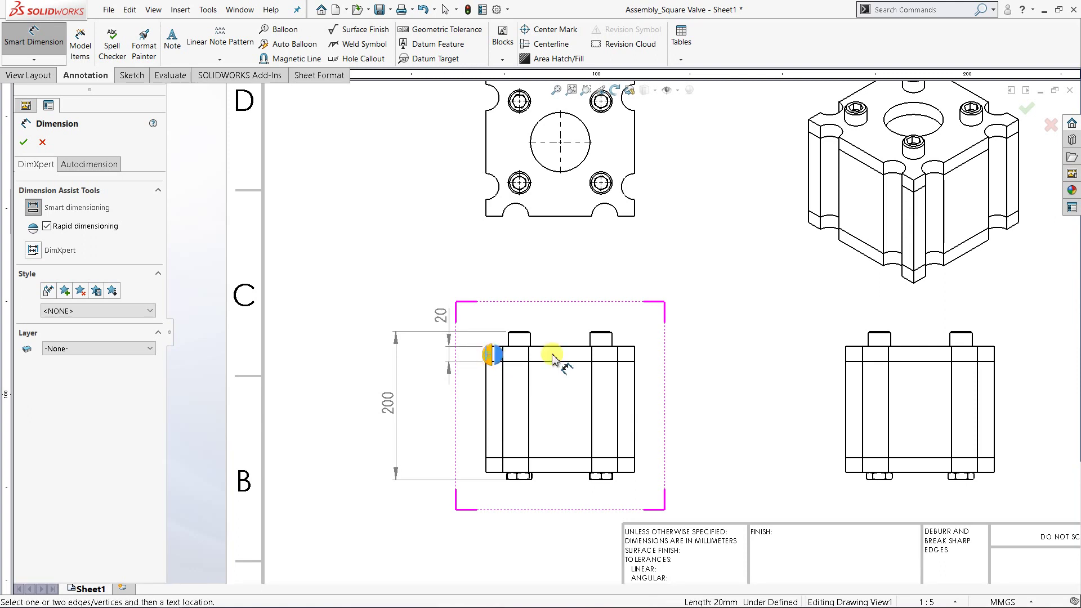
left_click(633, 353)
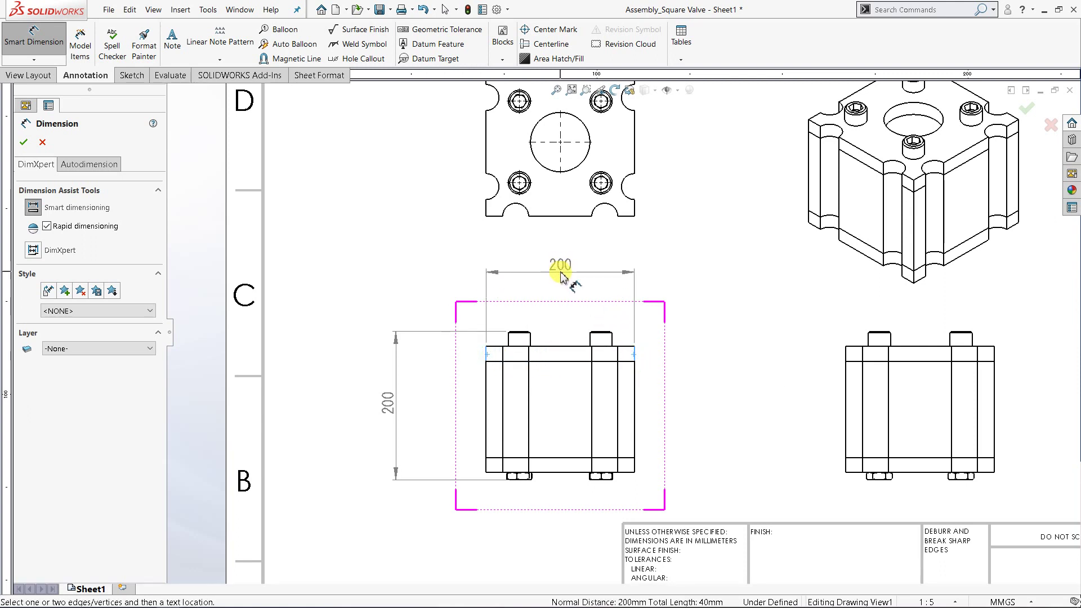
left_click(565, 276)
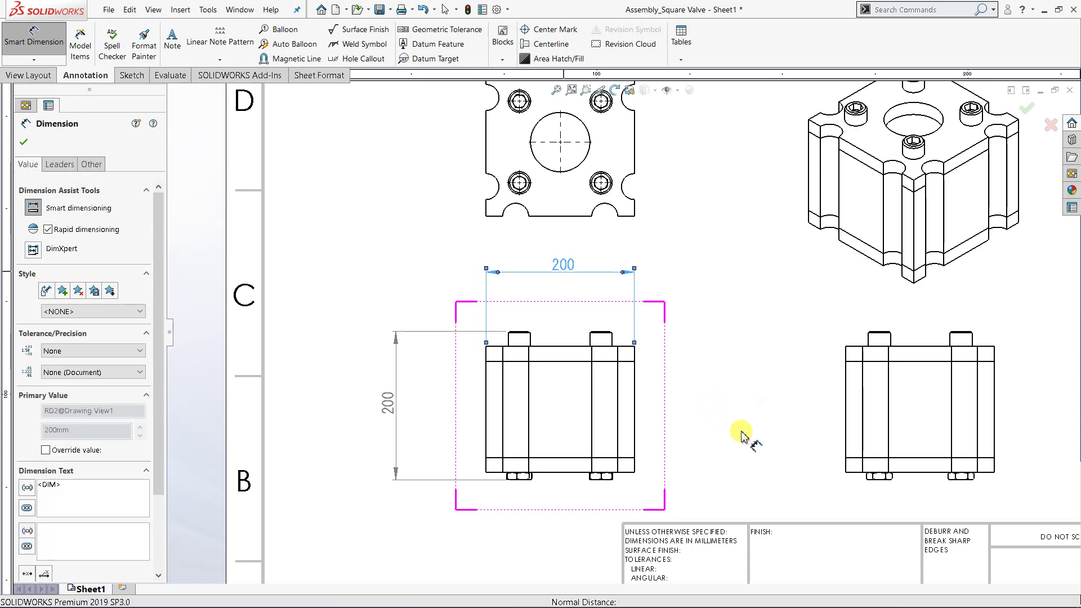
key("Escape")
Step: Dimension the top view's overall vertical size between its upper and lower edges, placing it on the view's left side
scroll(653, 209, "up", 3)
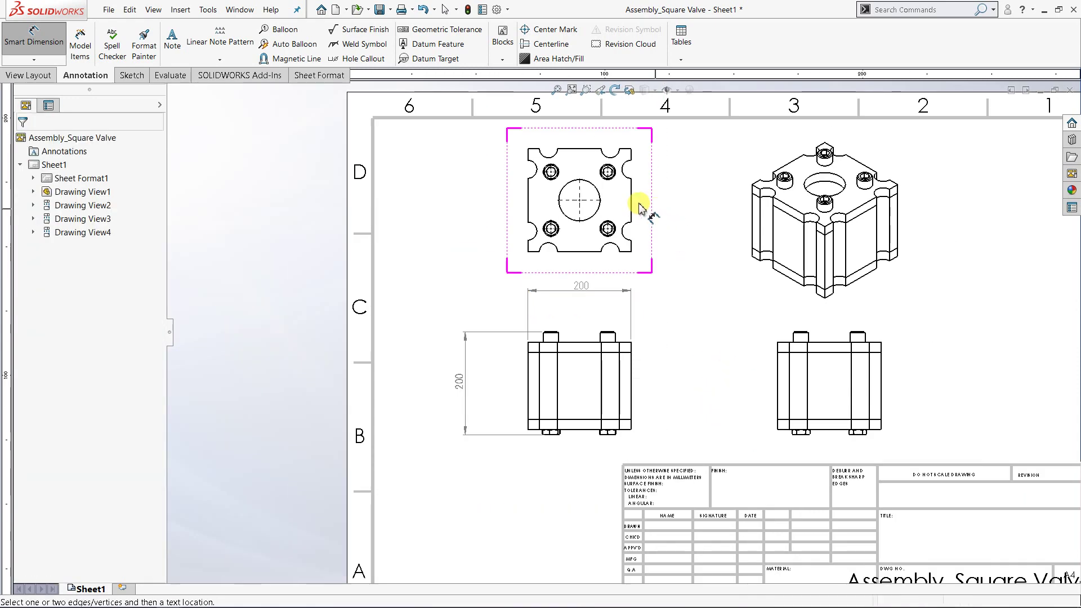
scroll(650, 203, "down", 3)
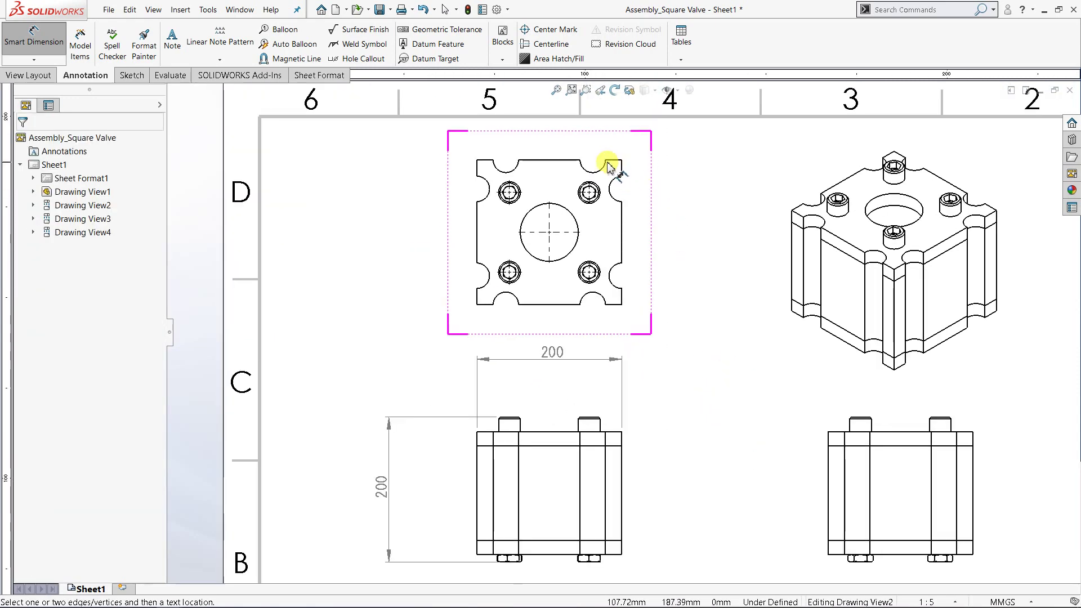
left_click(487, 161)
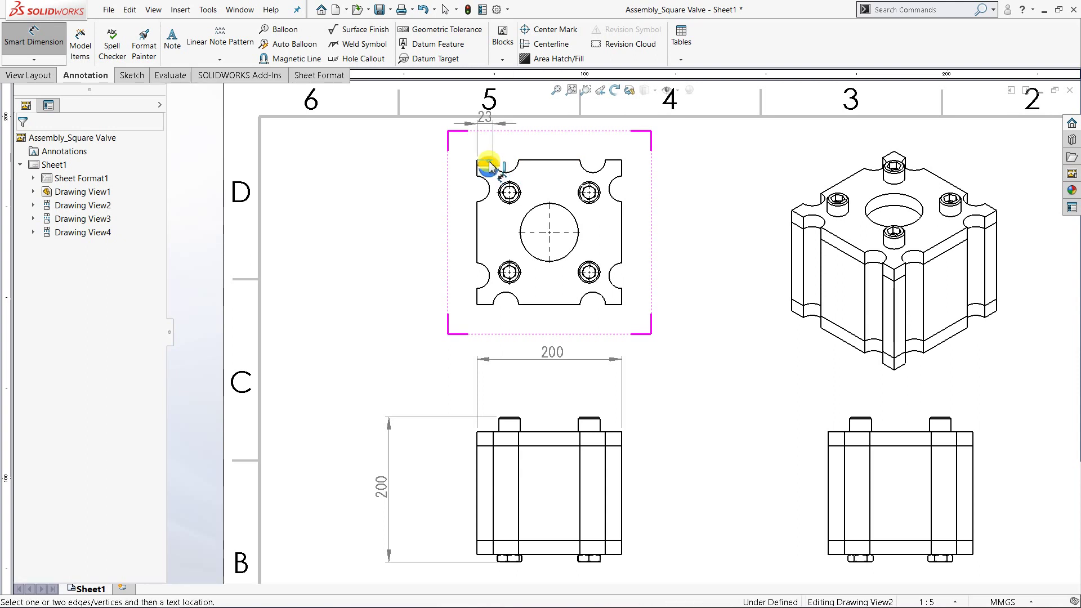
left_click(485, 304)
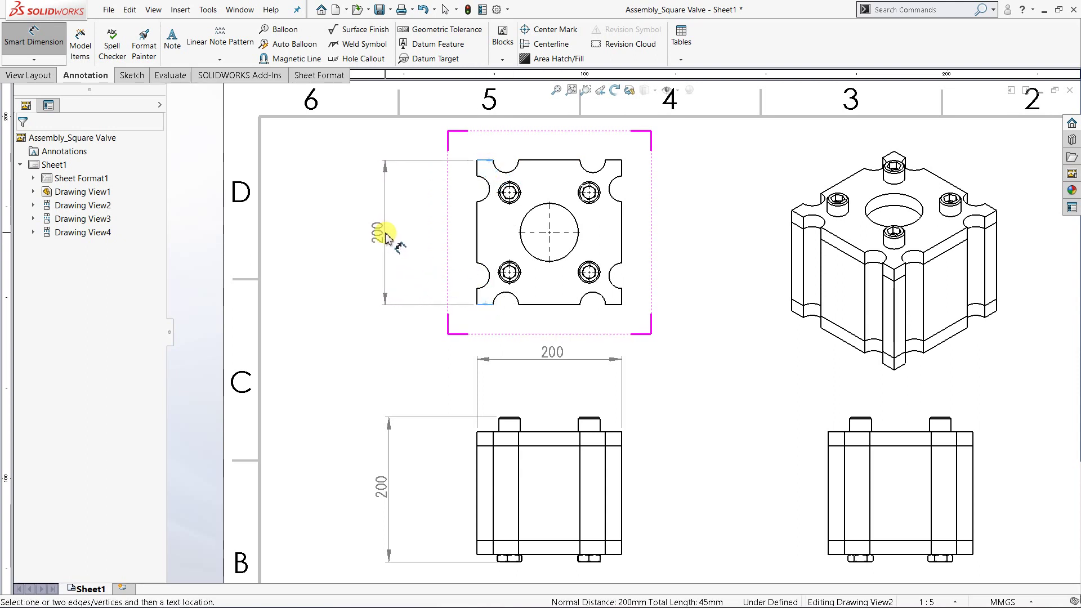
left_click(386, 237)
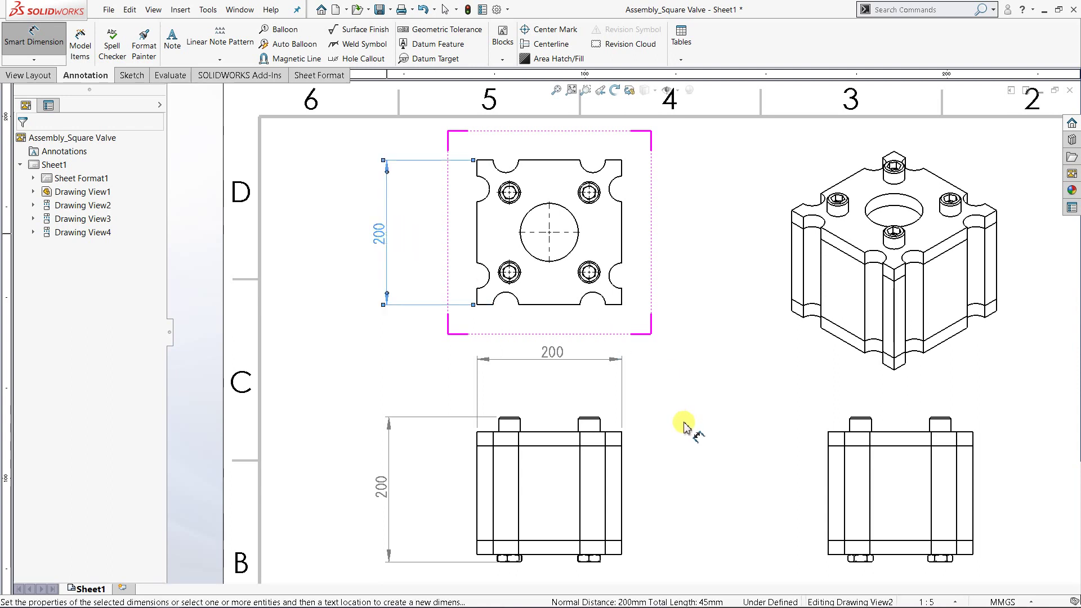
left_click(728, 402)
right_click(730, 375)
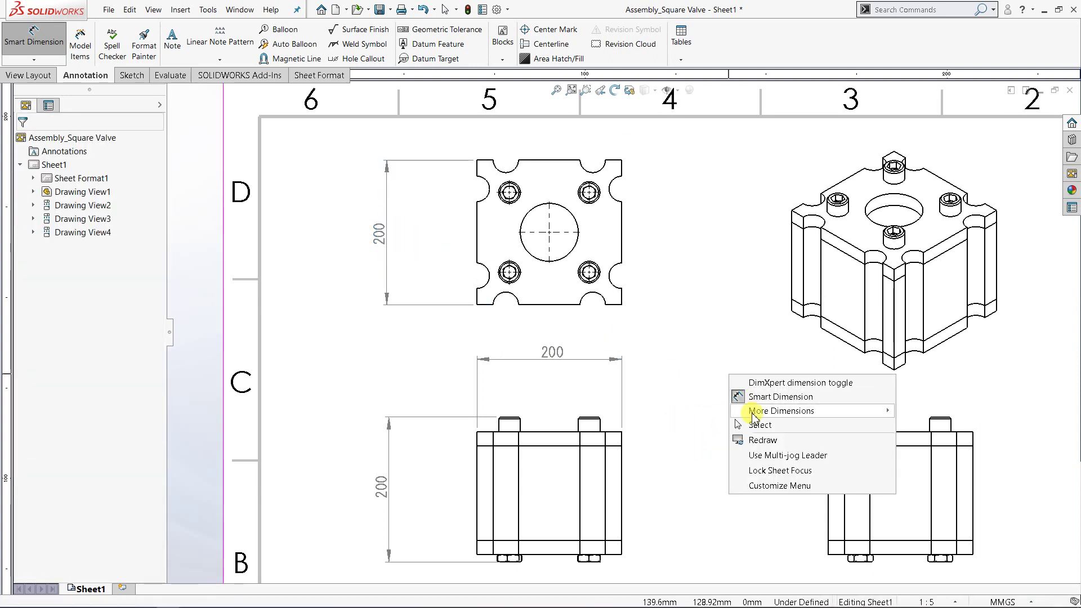
left_click(760, 425)
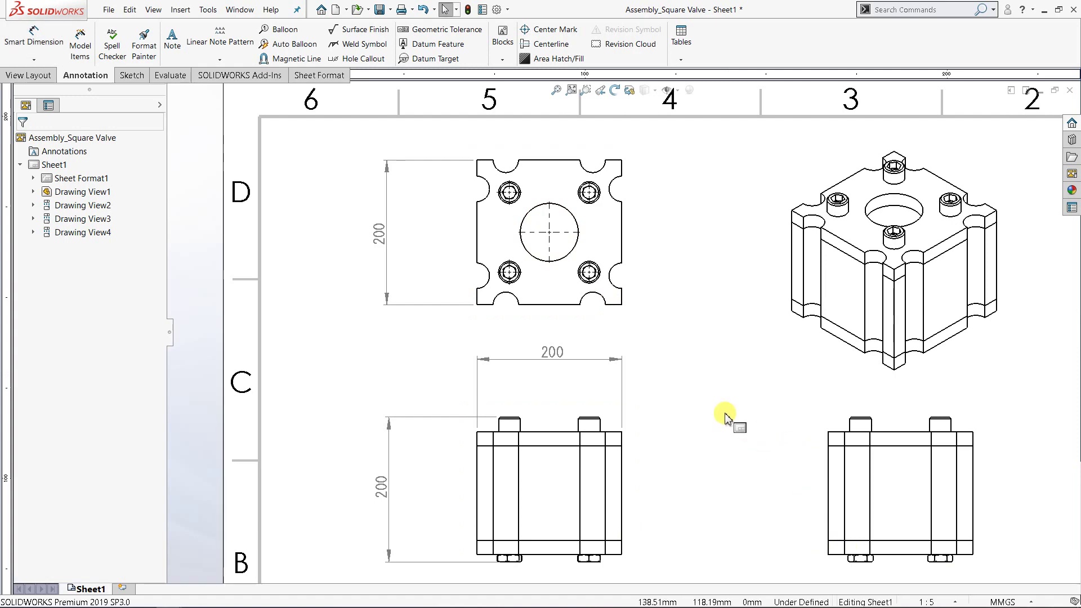
Step: Shift the isometric and side views slightly right, and the front view with its aligned top view further right on the sheet
key("f")
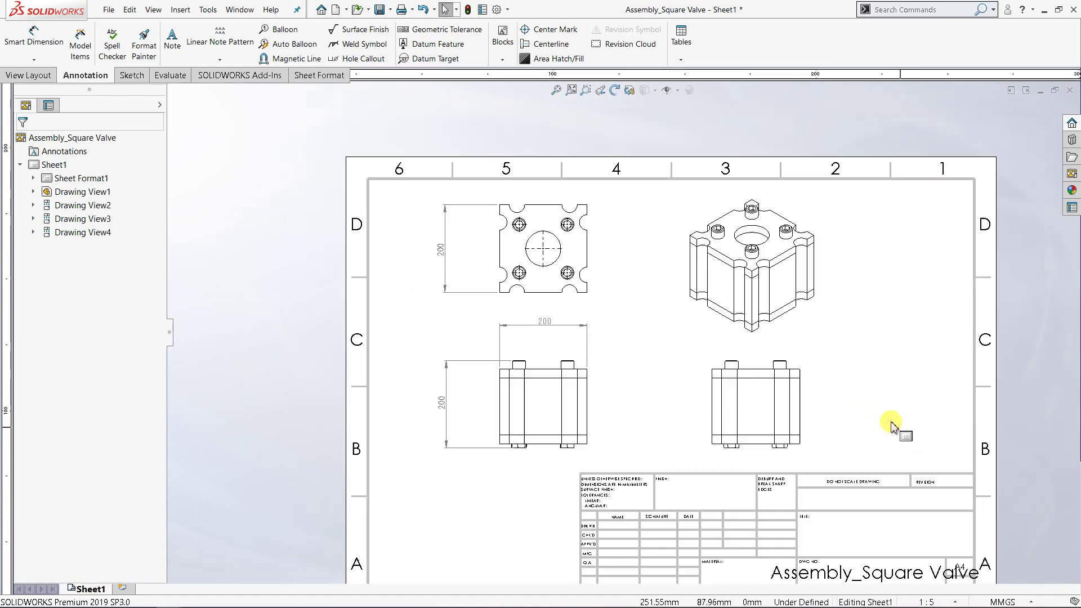
scroll(891, 426, "up", 1)
scroll(820, 410, "down", 2)
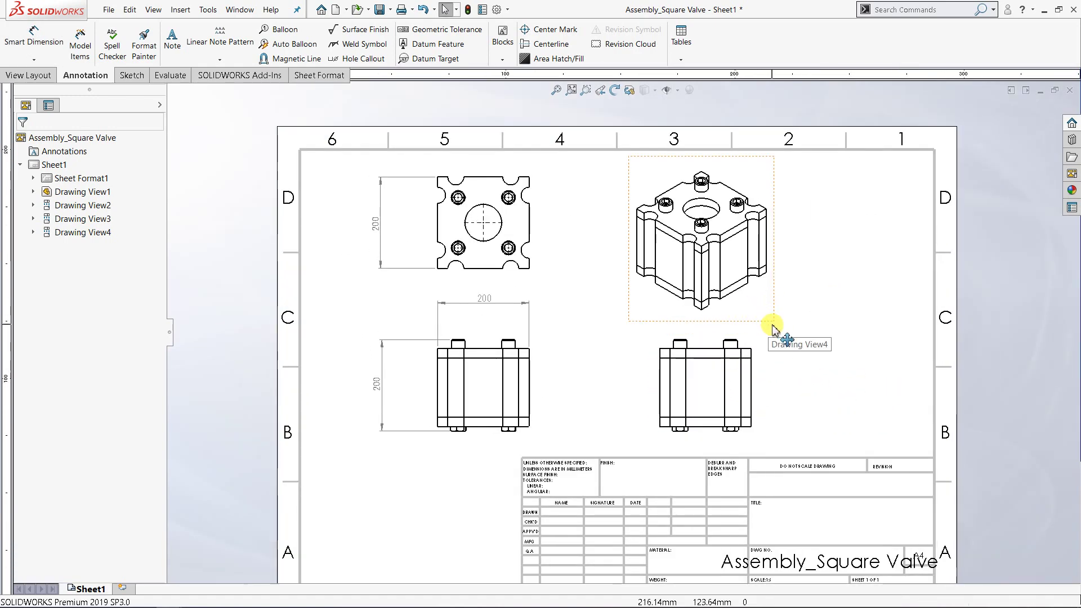
left_click_drag(774, 325, 792, 326)
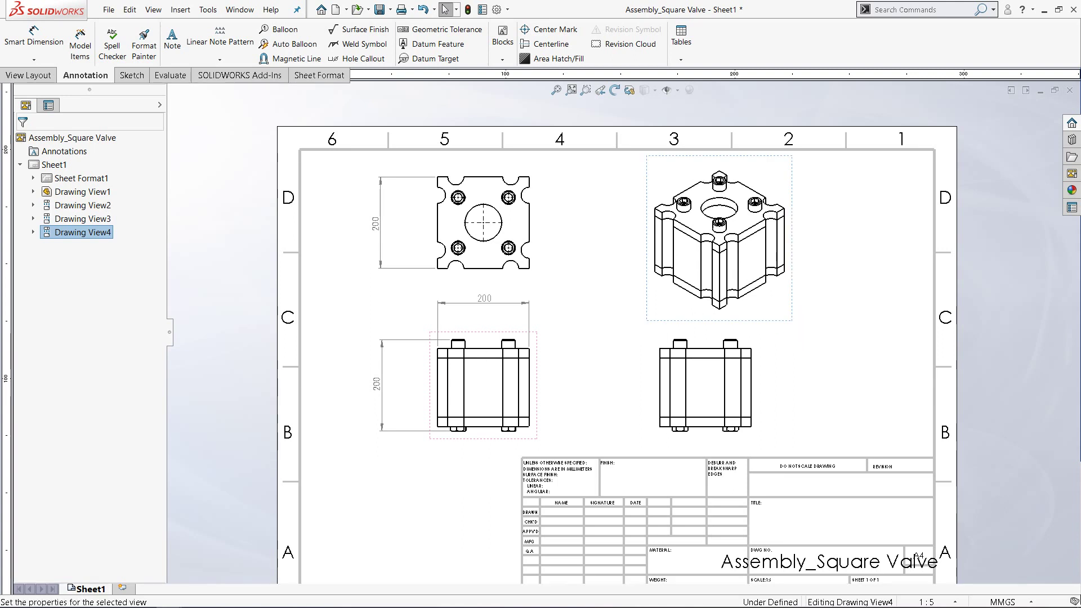
left_click_drag(761, 404, 779, 404)
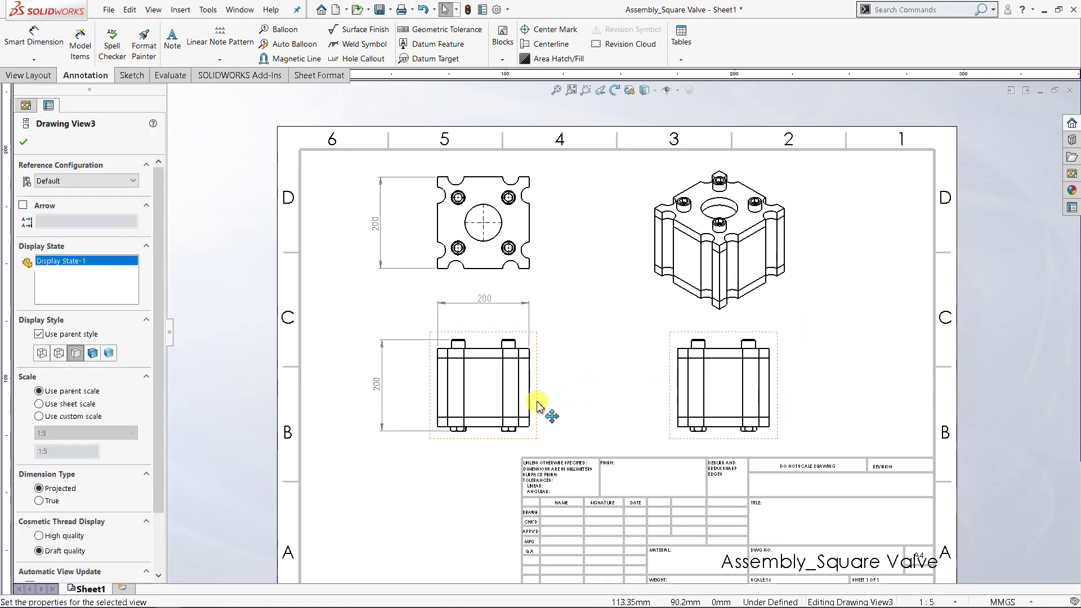
left_click_drag(545, 404, 584, 404)
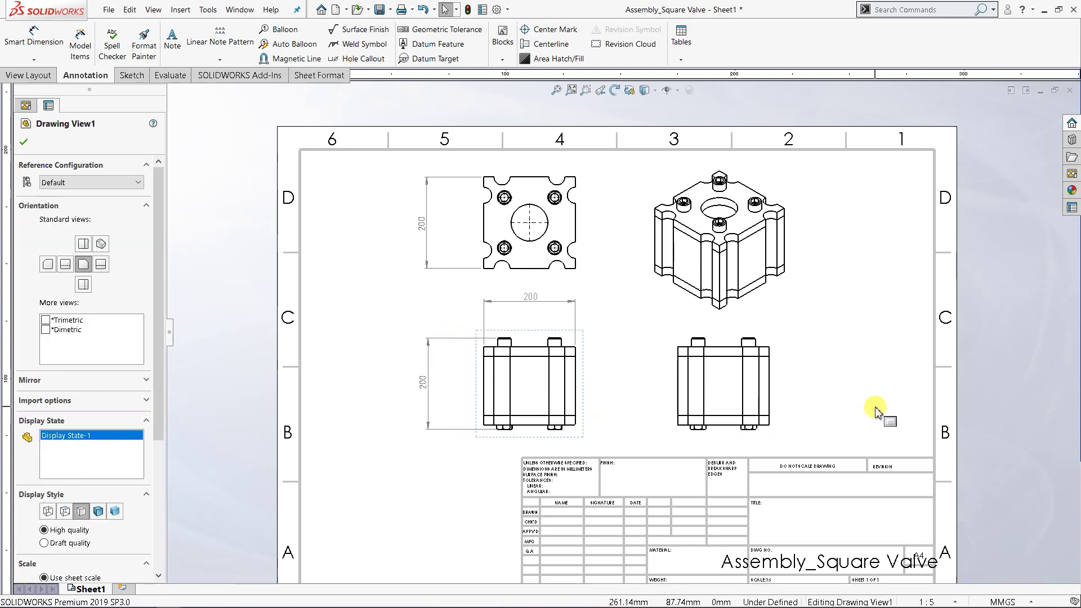
left_click(578, 333)
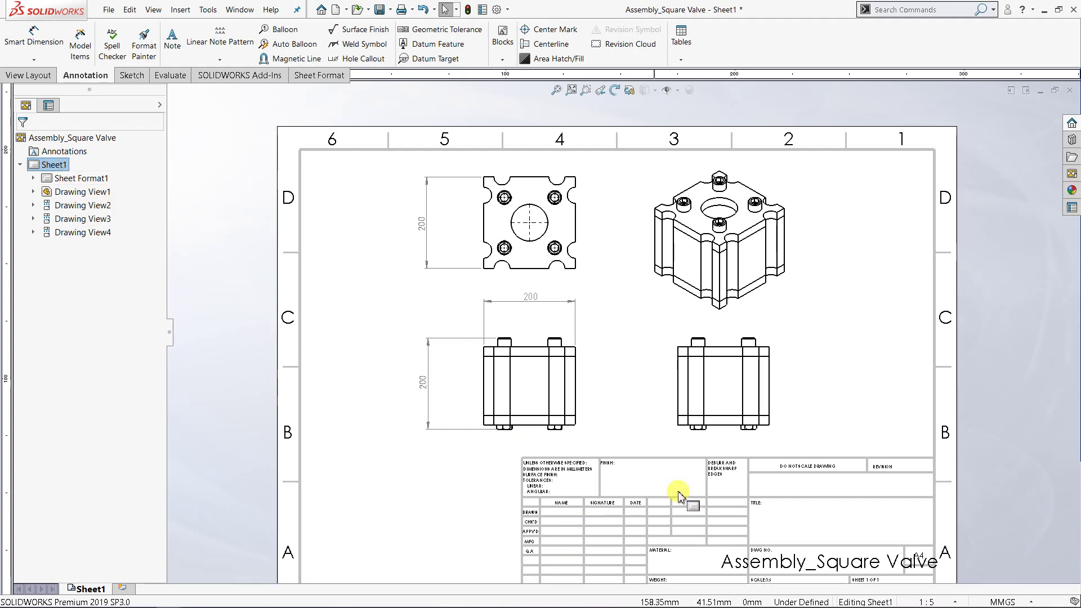
Step: Open Sheet1's sheet format for editing so the title block can be changed
scroll(685, 494, "up", 2)
scroll(681, 420, "down", 4)
scroll(682, 418, "down", 2)
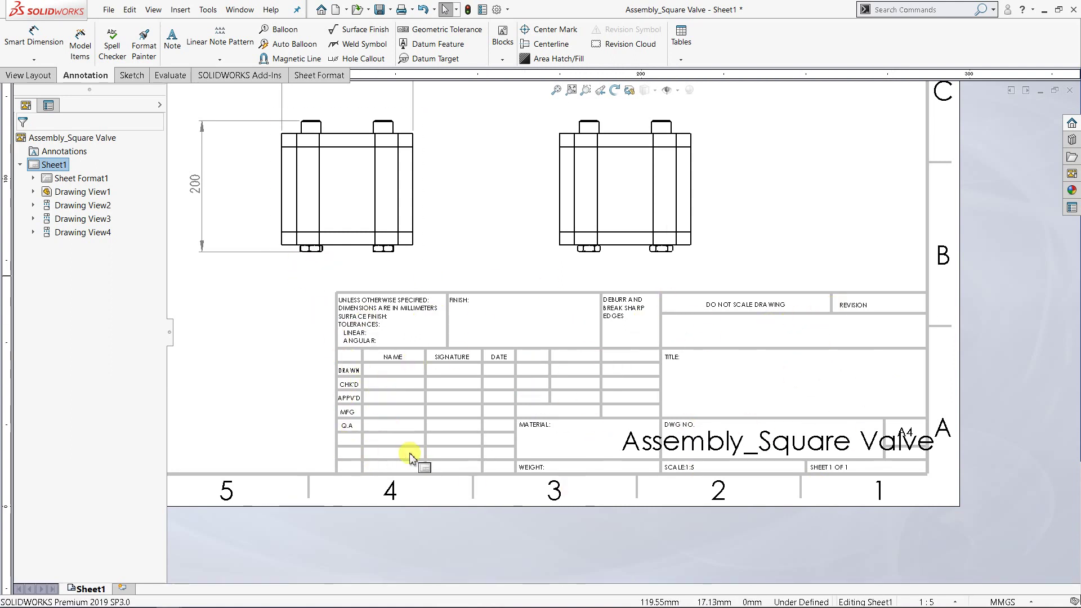
right_click(55, 169)
left_click(89, 201)
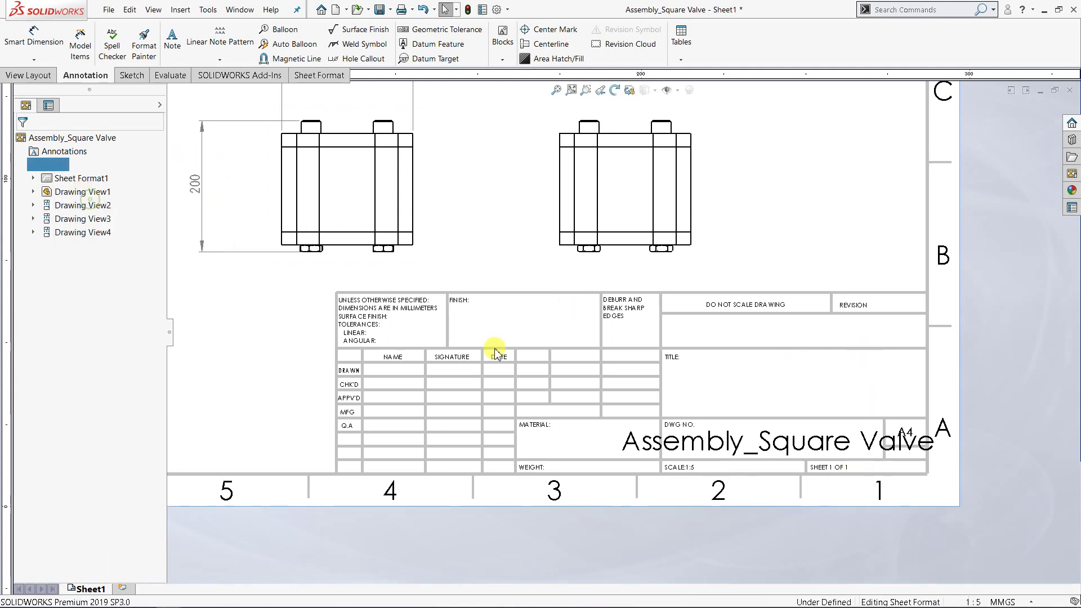
Step: Fill the blank note in the TITLE cell with "ASSEMBLY OF" and "SQUARE VALVE" on two lines
scroll(779, 416, "down", 3)
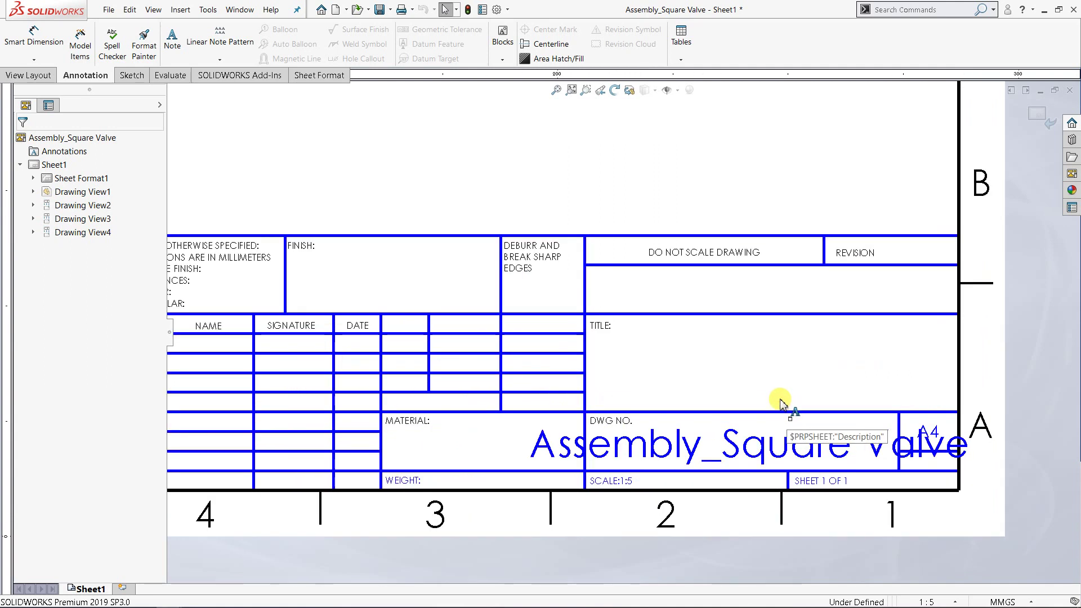
scroll(775, 399, "down", 1)
left_click(757, 353)
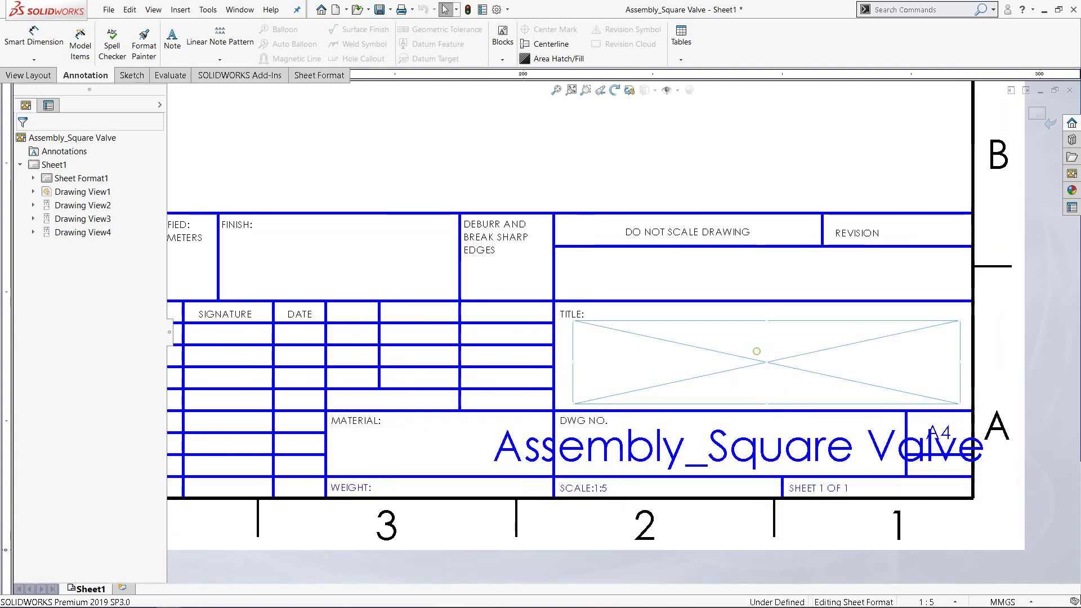
double_click(757, 353)
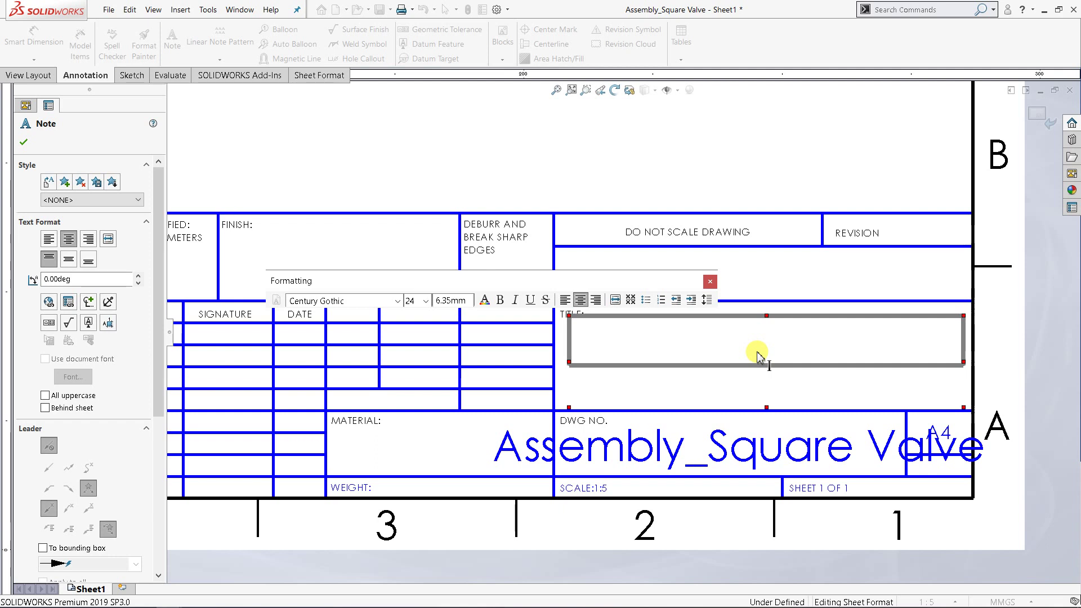
type("ASSEMBLY ")
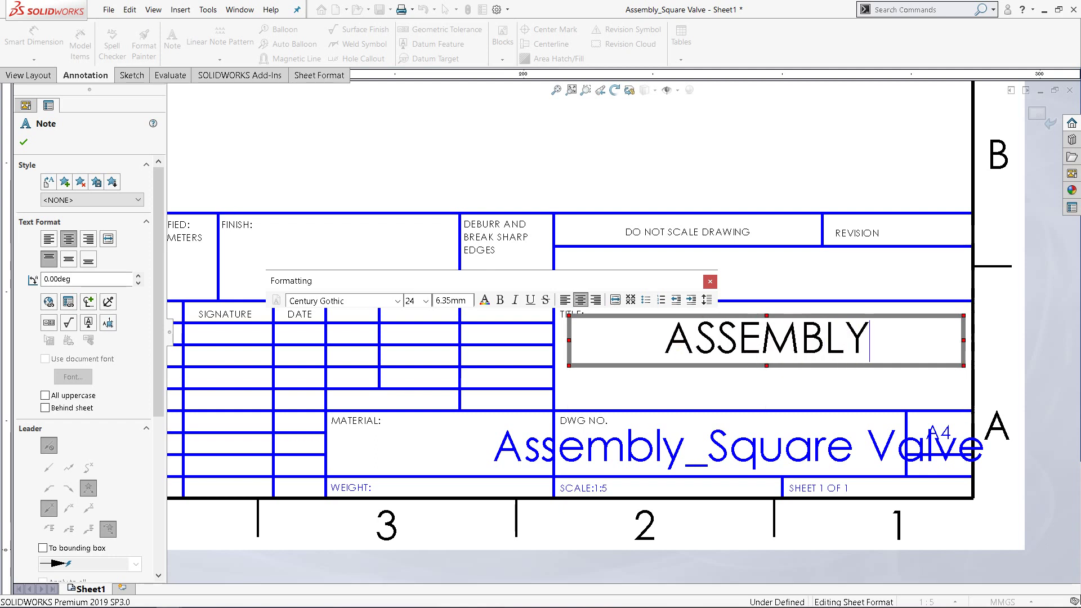
type("OF")
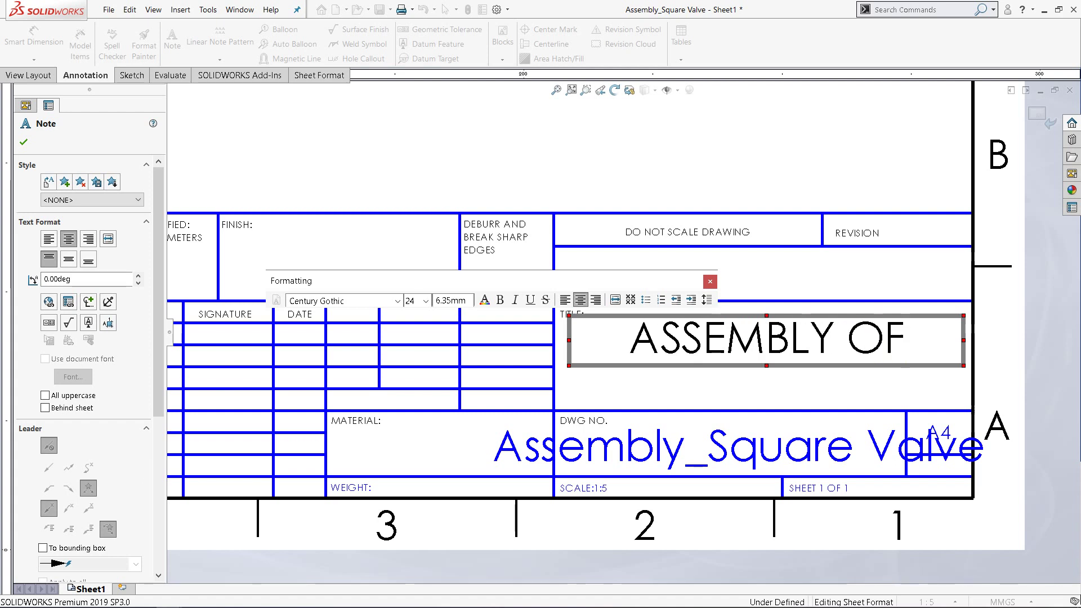
key("Return")
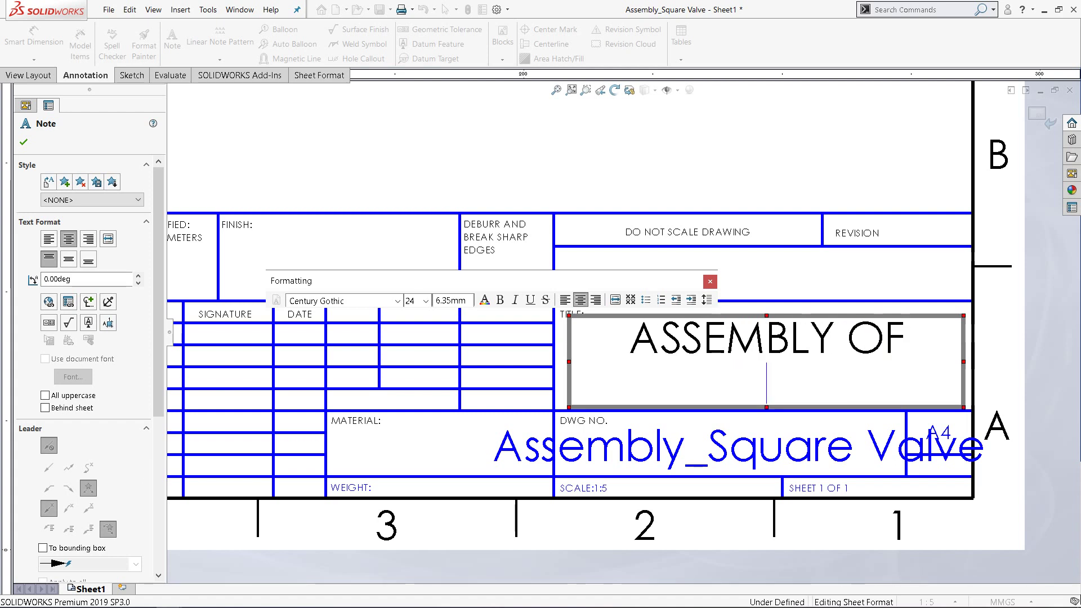
type("SQ")
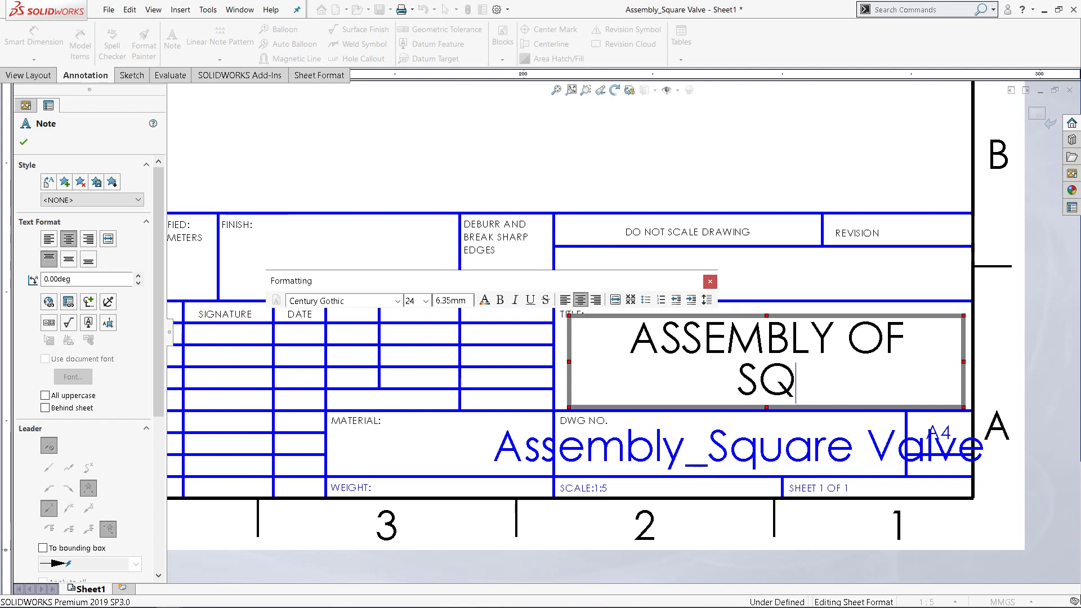
type("UARE VALVE")
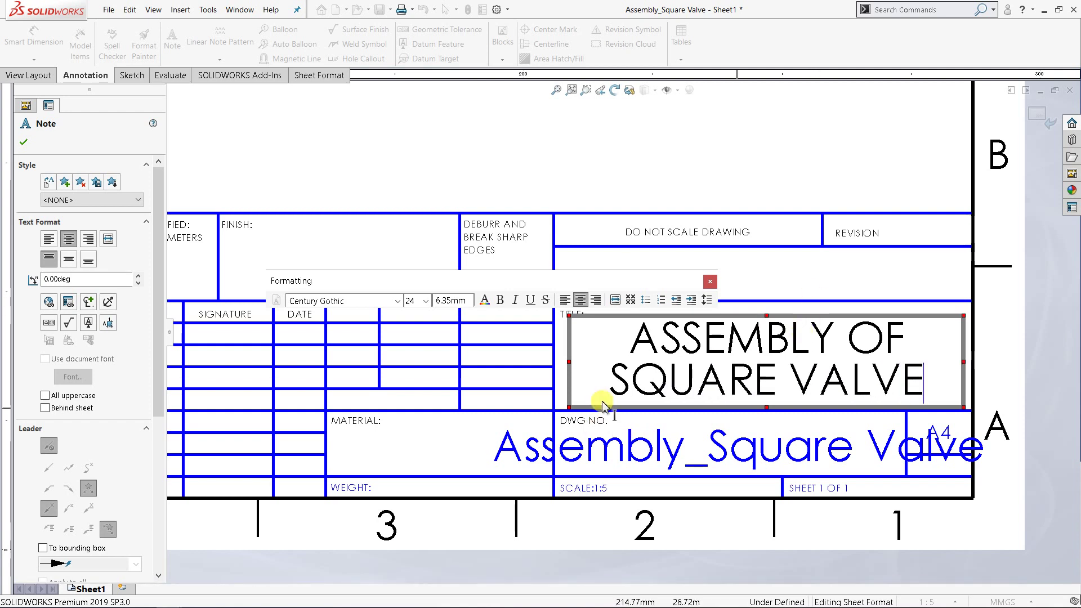
Step: Format the whole title text as bold at font size 20 and accept the note
left_click_drag(630, 338, 928, 389)
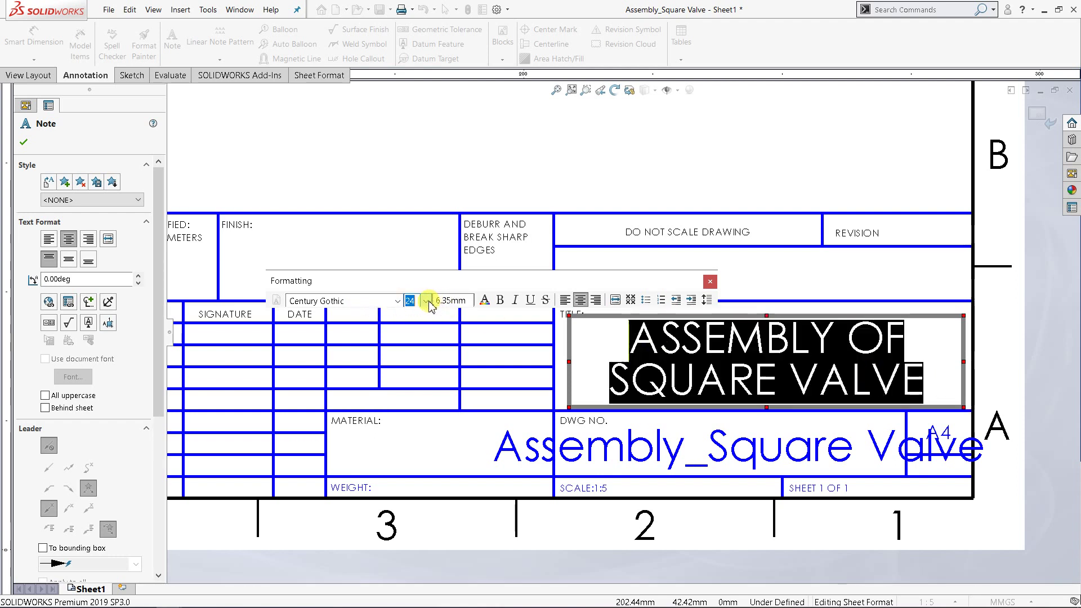
left_click(426, 302)
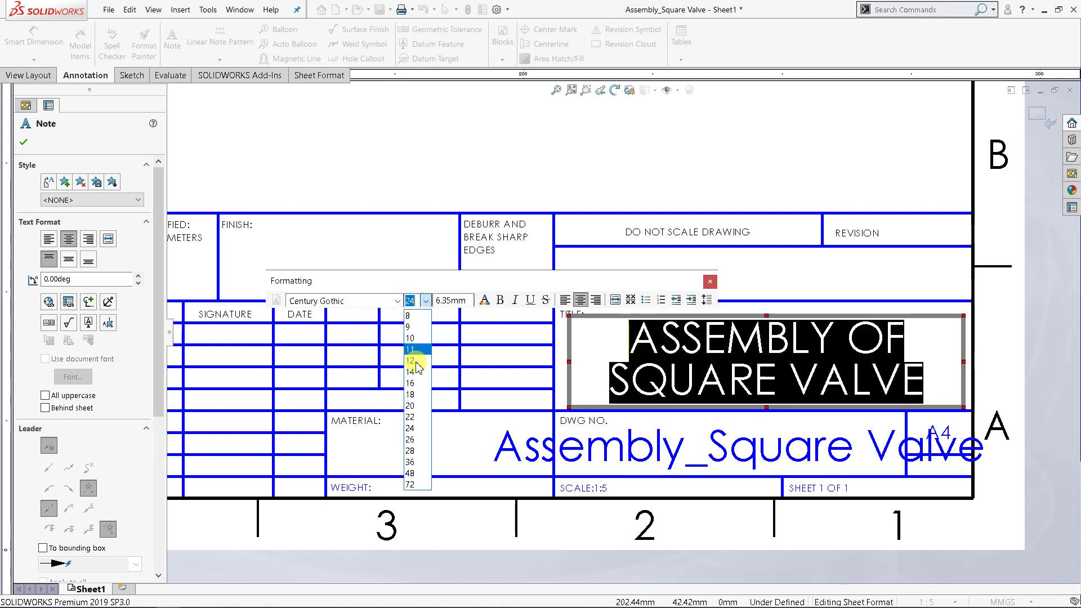
left_click(419, 406)
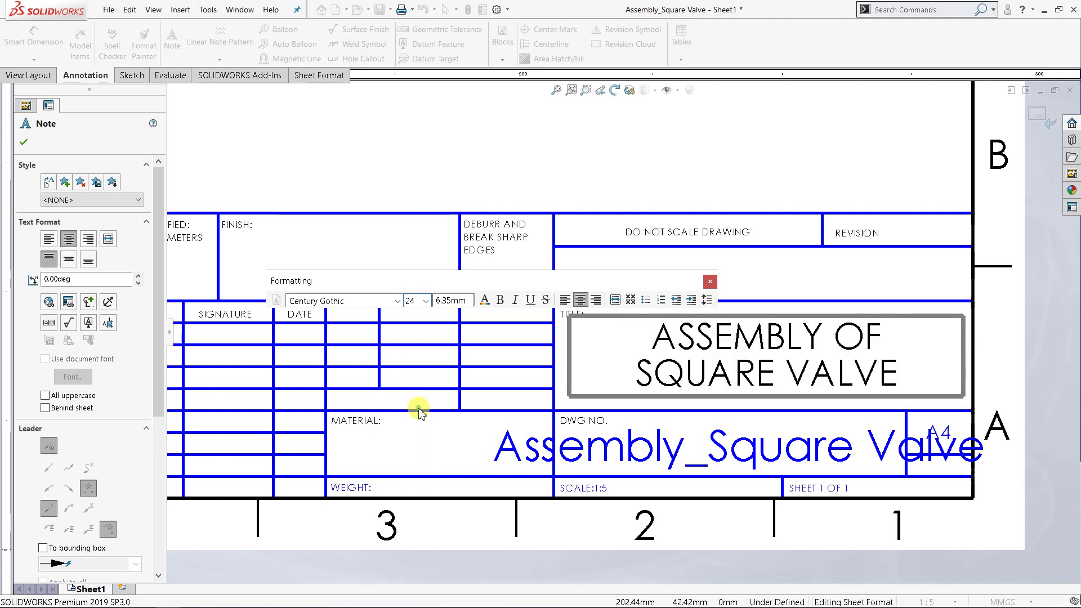
left_click(500, 300)
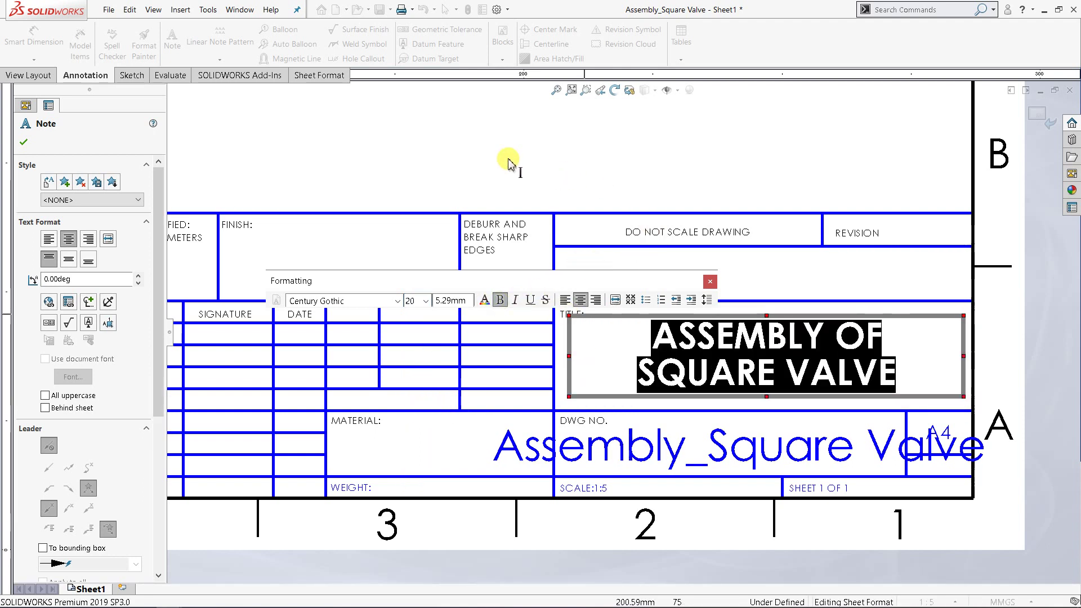
left_click(17, 142)
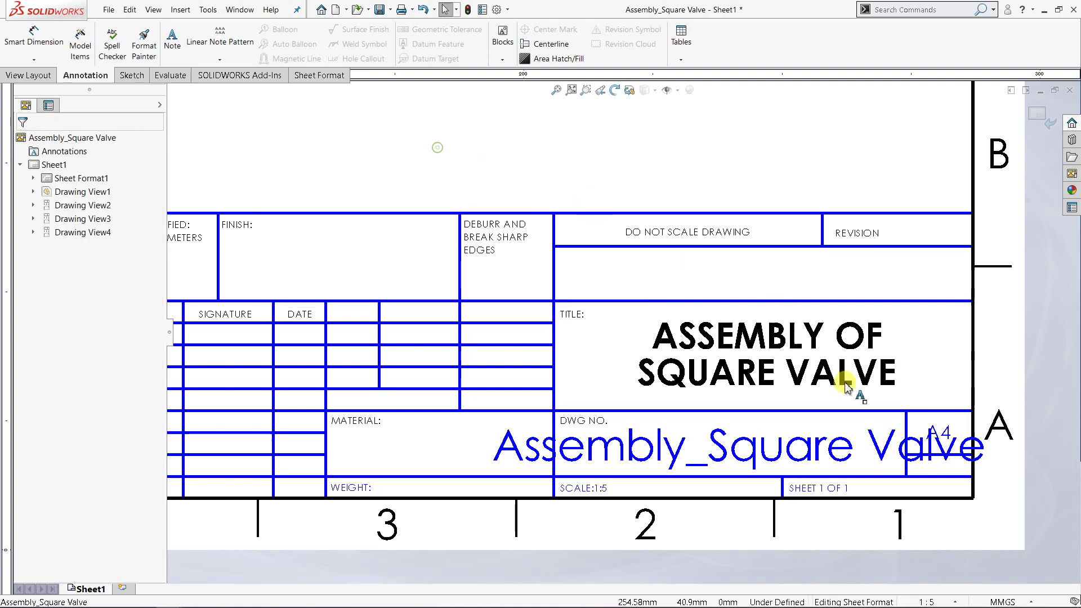
Step: Shift the title note slightly down within the TITLE cell and deselect it
scroll(785, 355, "down", 2)
double_click(787, 344)
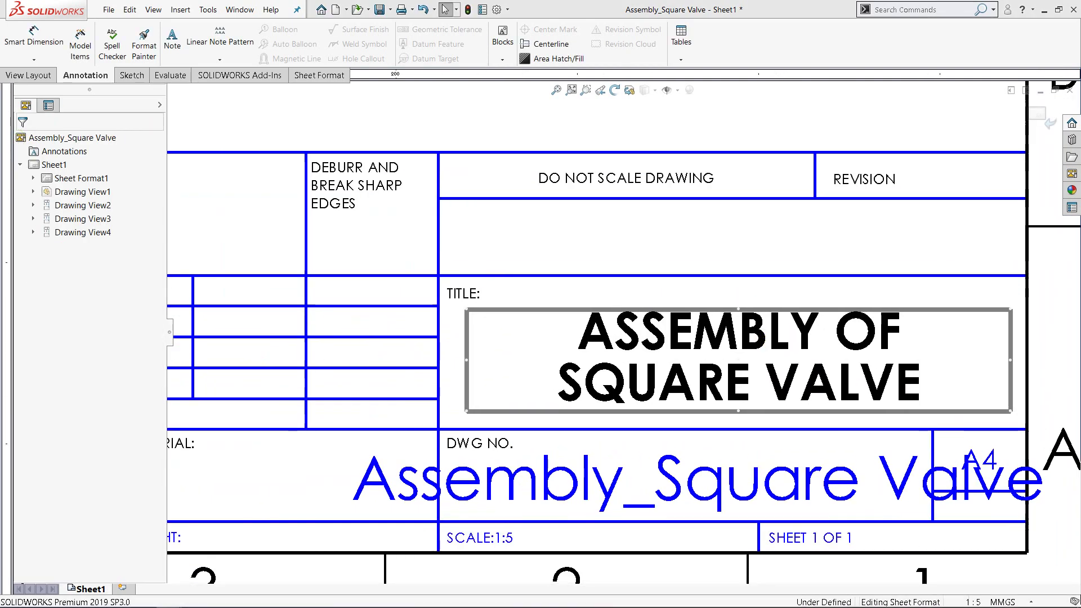
left_click(444, 143)
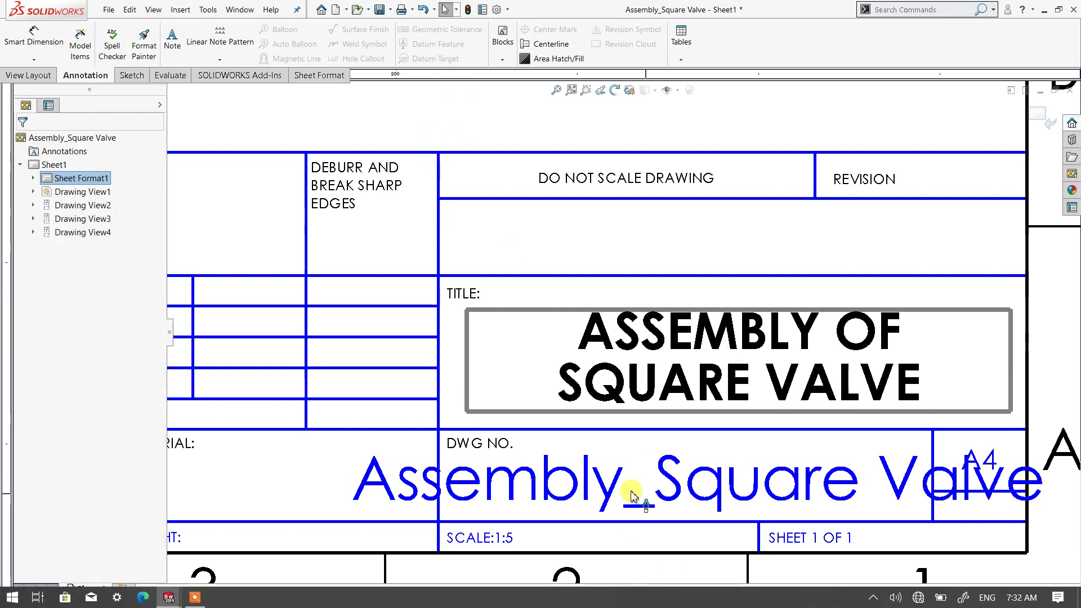
Step: Replace the oversized file-name note in the DWG NO. cell with "BMCG 2513/MV/01"
scroll(619, 492, "up", 3)
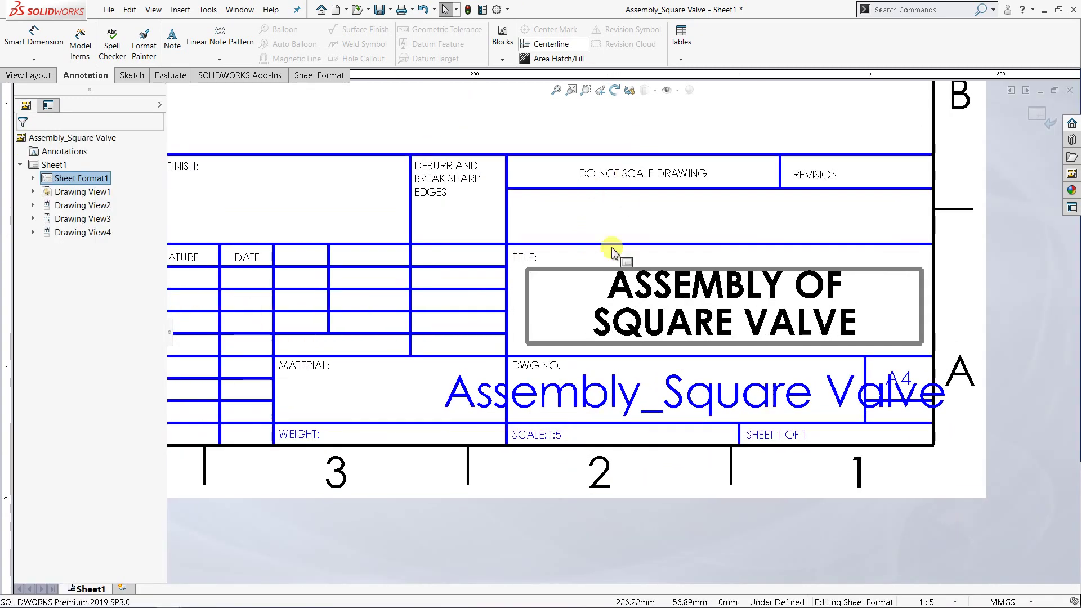
scroll(612, 252, "down", 2)
left_click(645, 416)
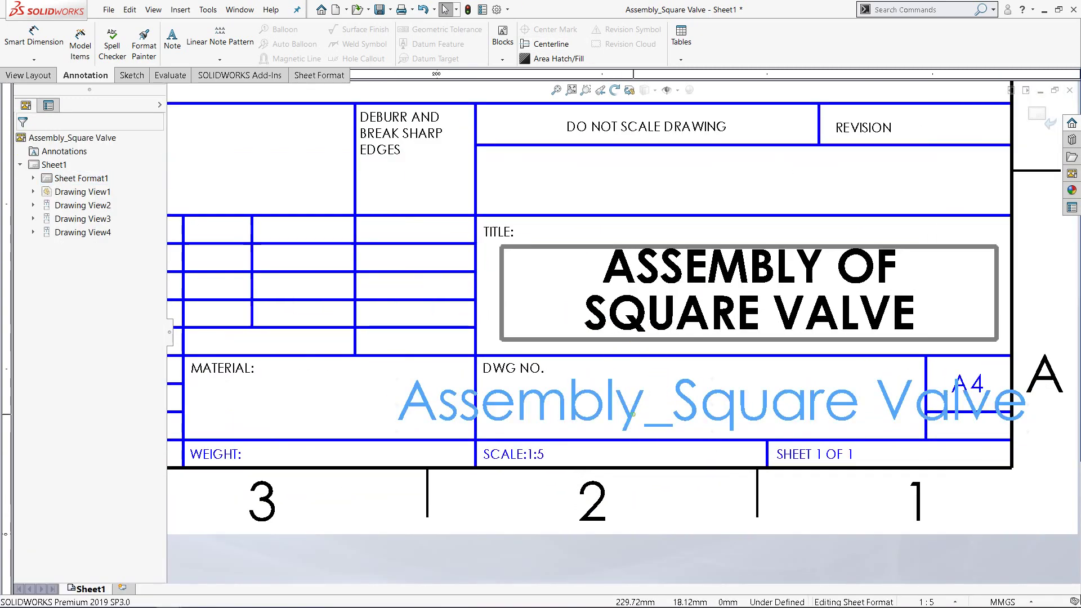
double_click(632, 423)
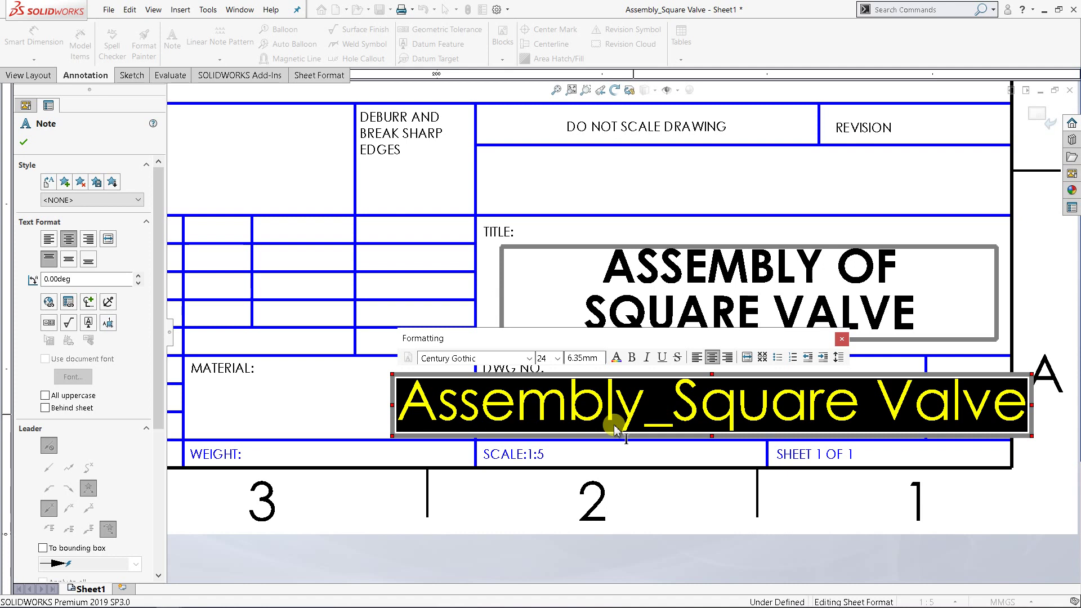
type("BMCG 2513")
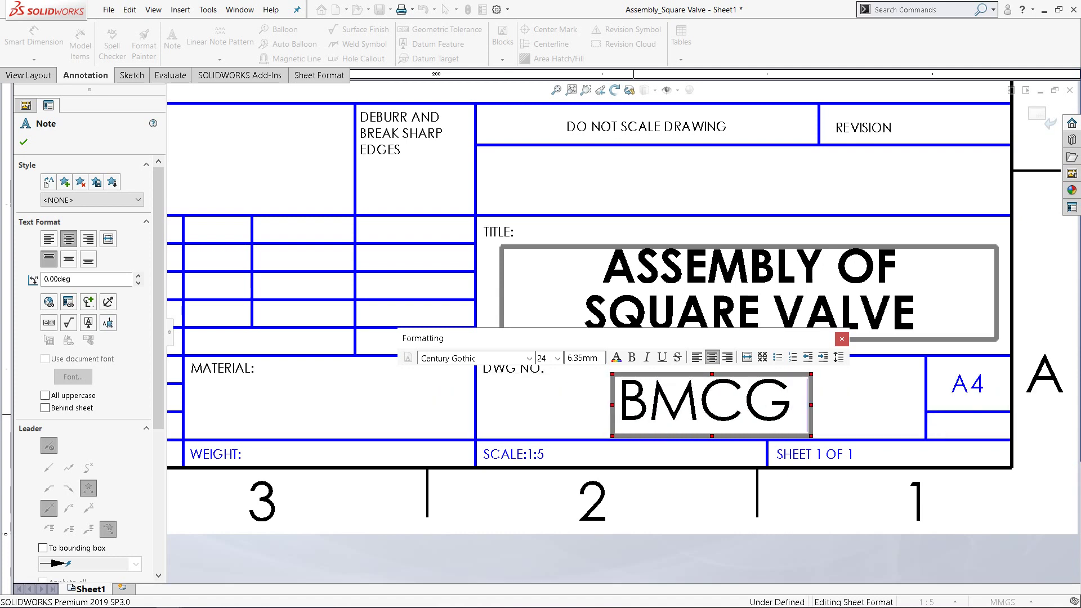
type("/")
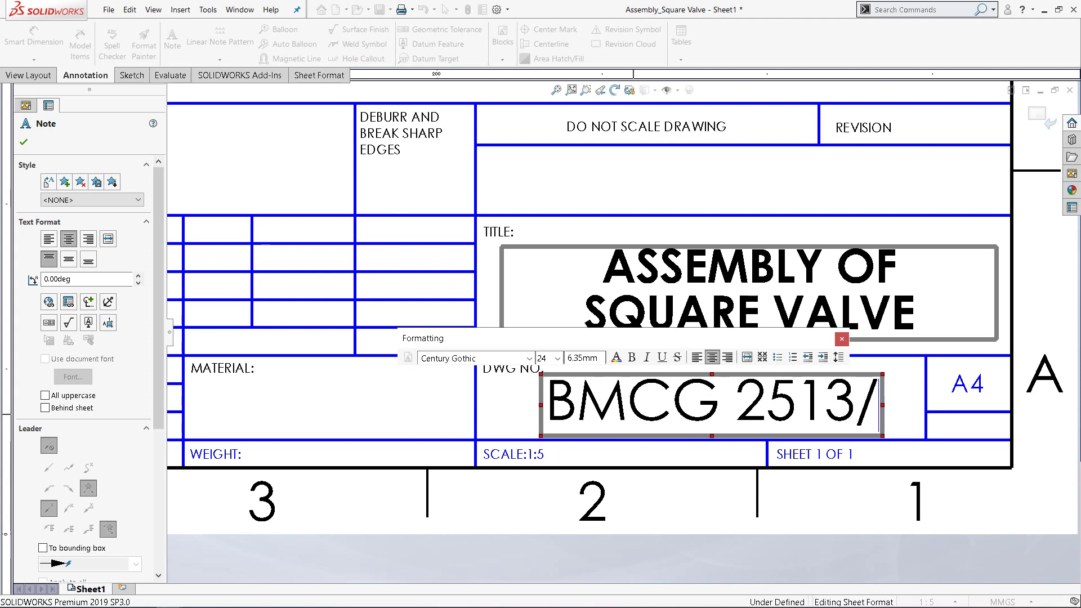
type("M")
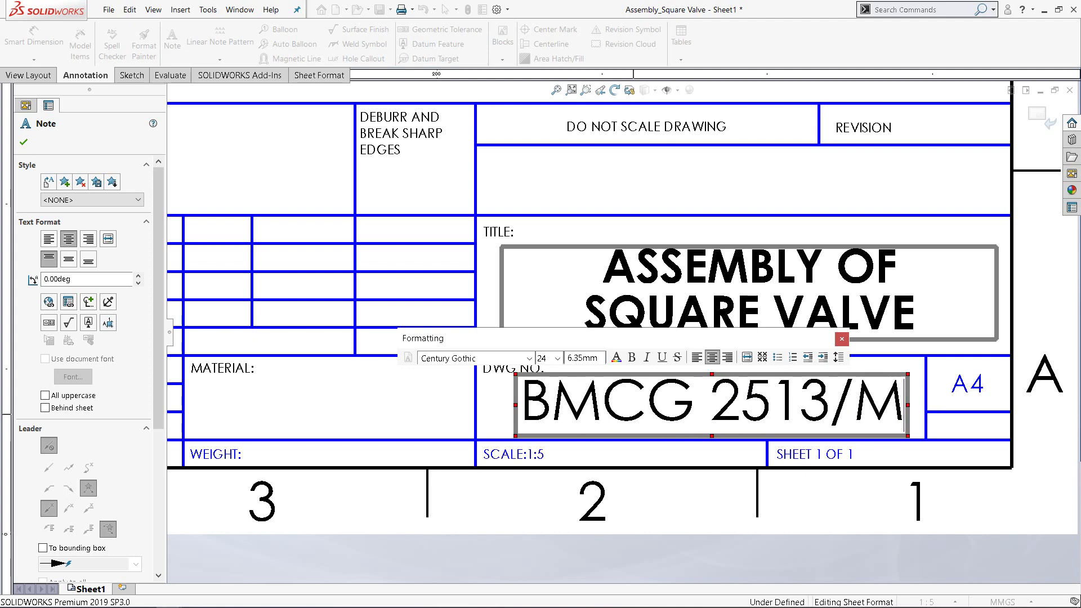
type("V")
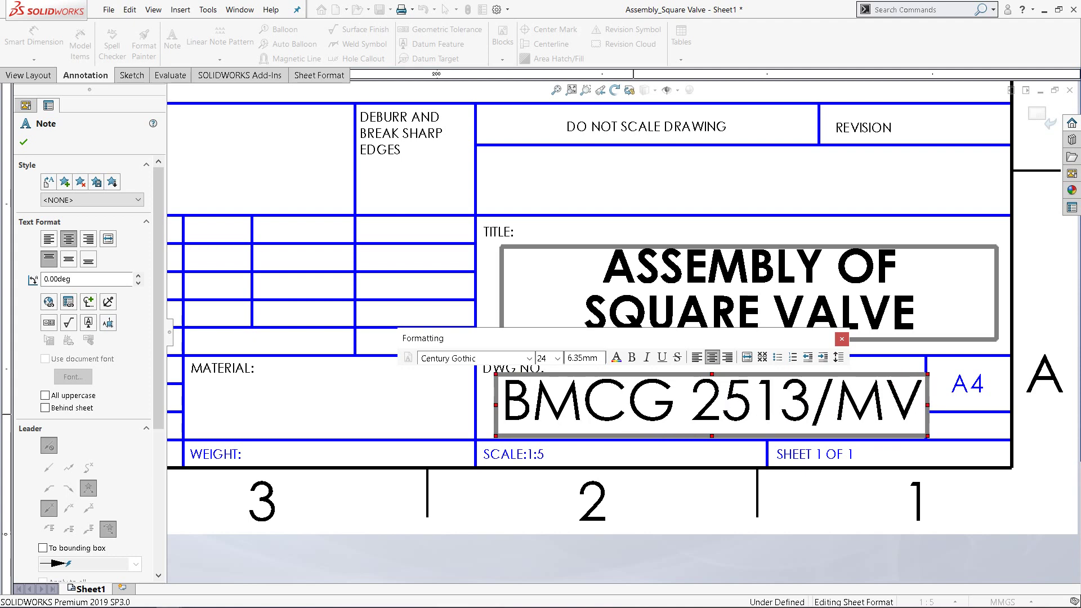
type("/")
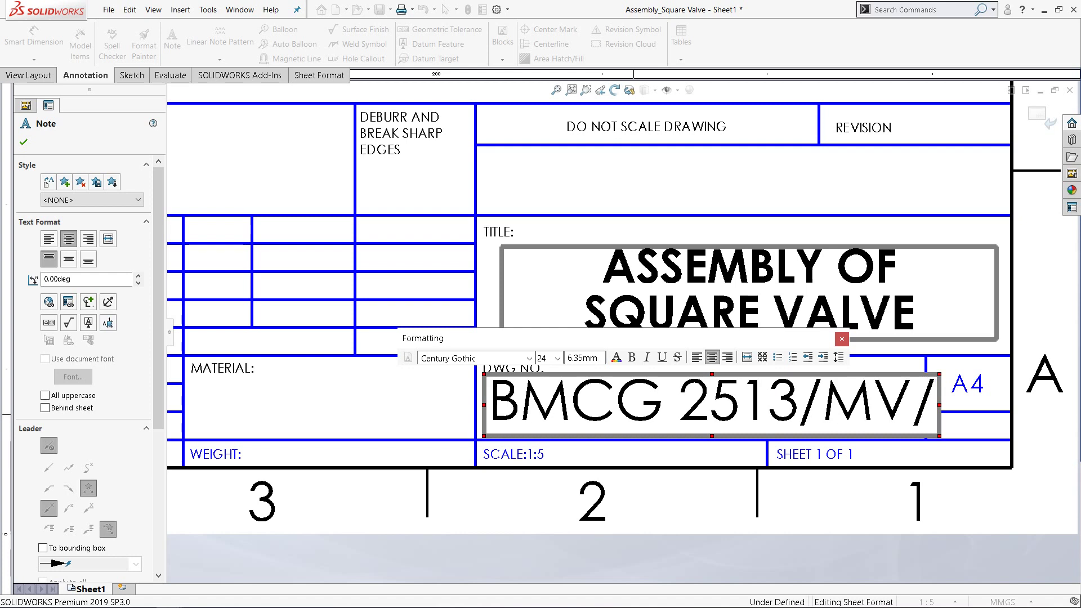
type("01")
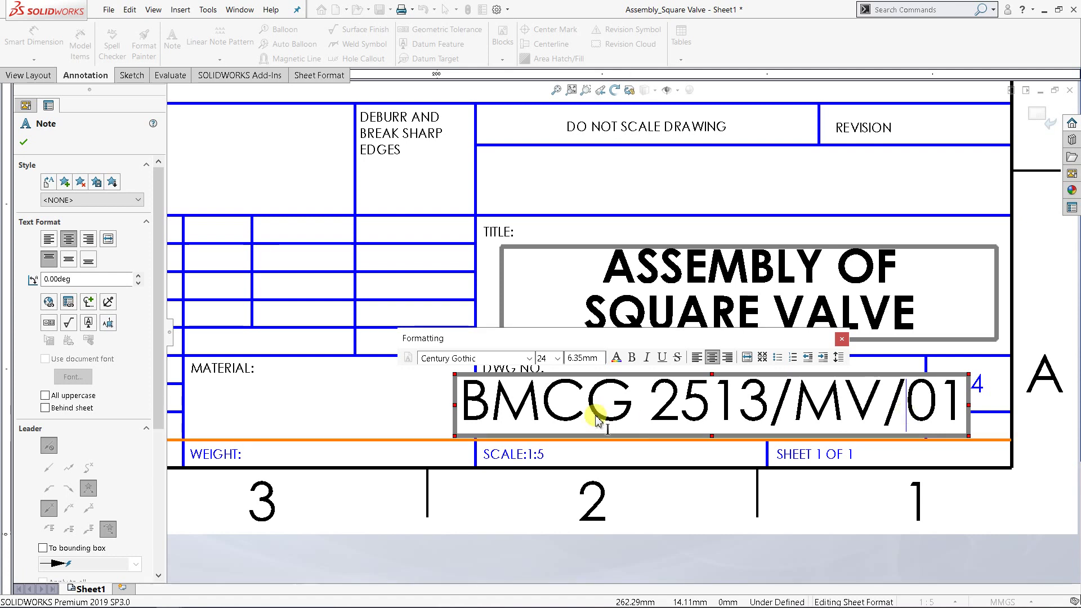
Step: Reduce the whole drawing number text to font size 16 and accept the note
left_click_drag(472, 417, 956, 423)
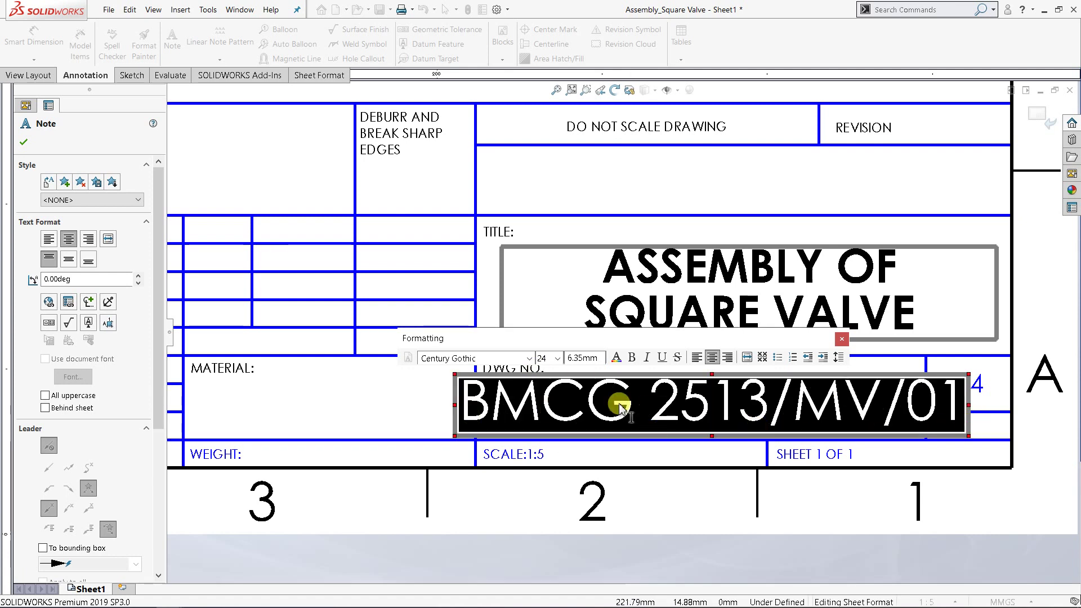
left_click_drag(627, 342, 652, 258)
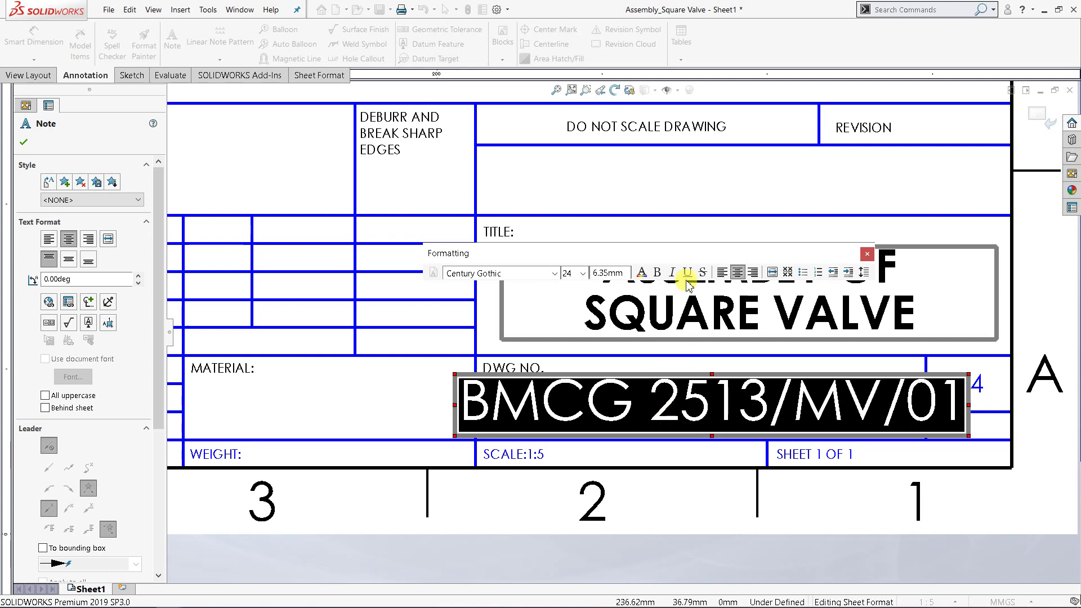
left_click_drag(685, 254, 681, 176)
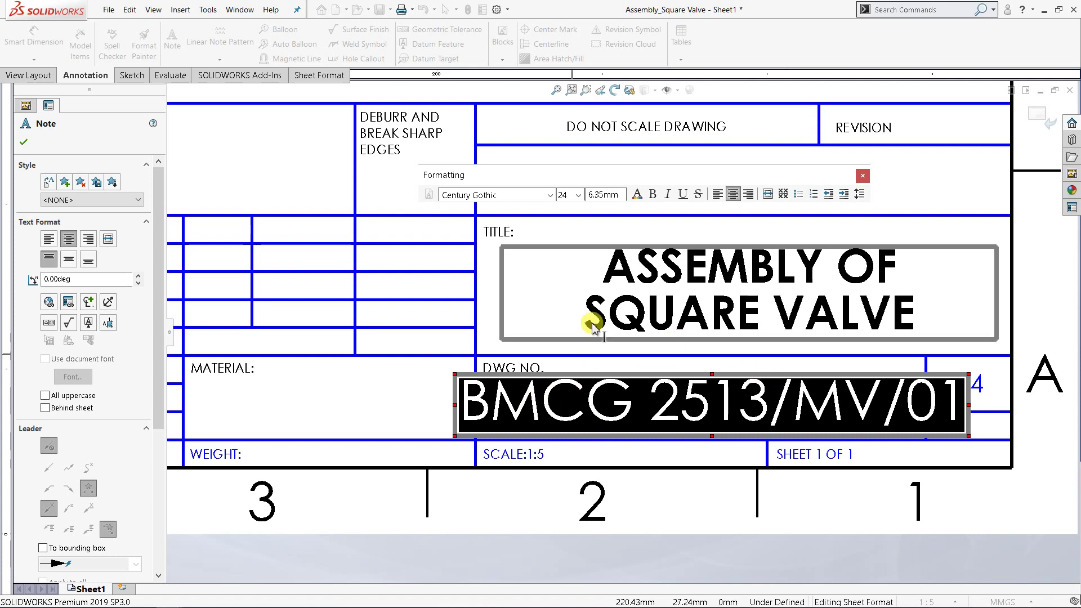
left_click(578, 196)
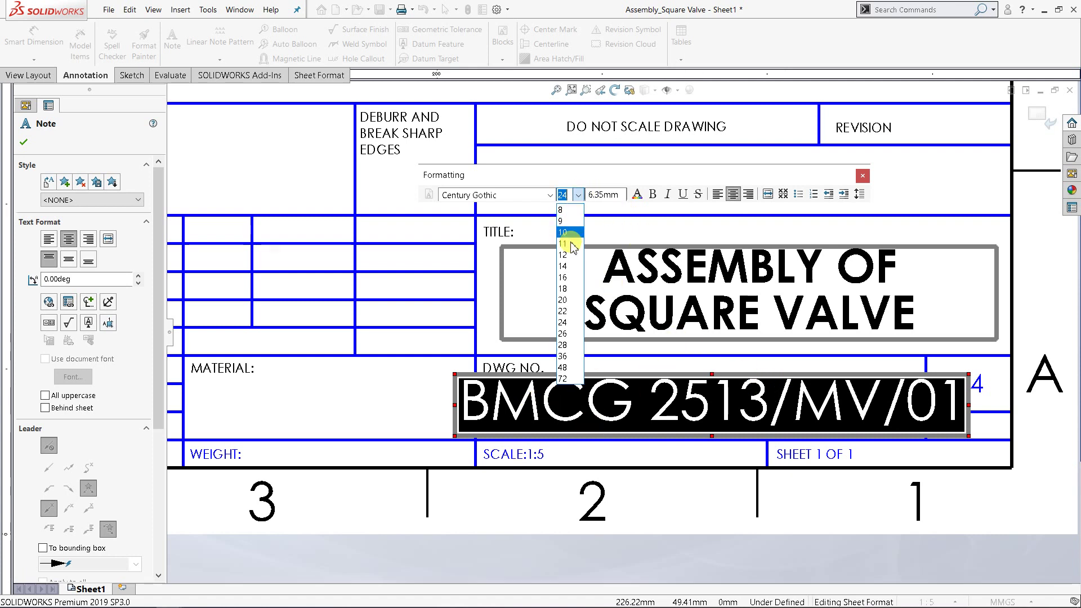
left_click(569, 277)
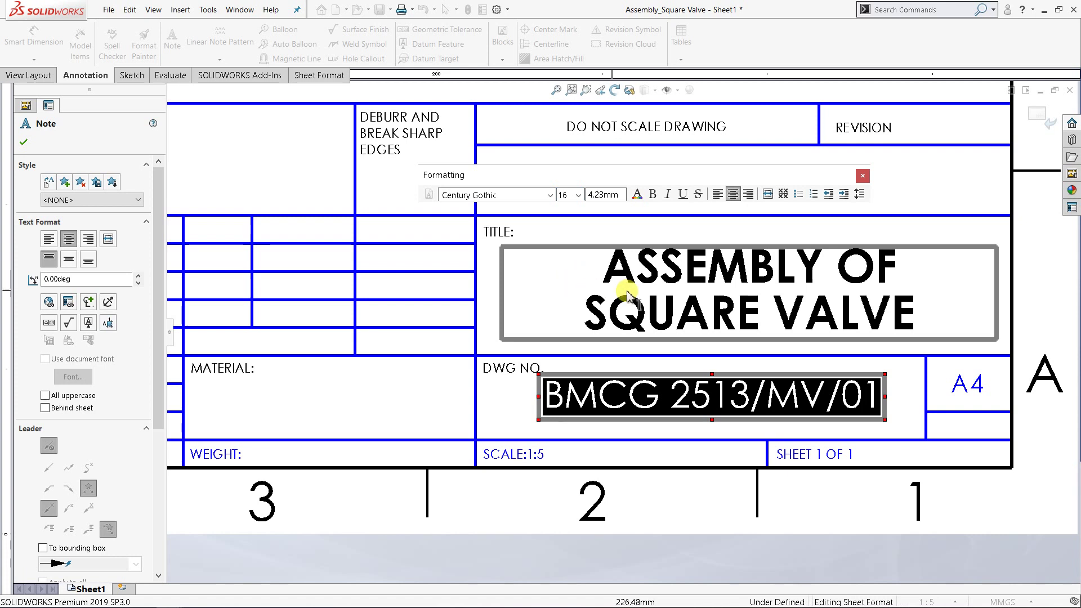
left_click(23, 143)
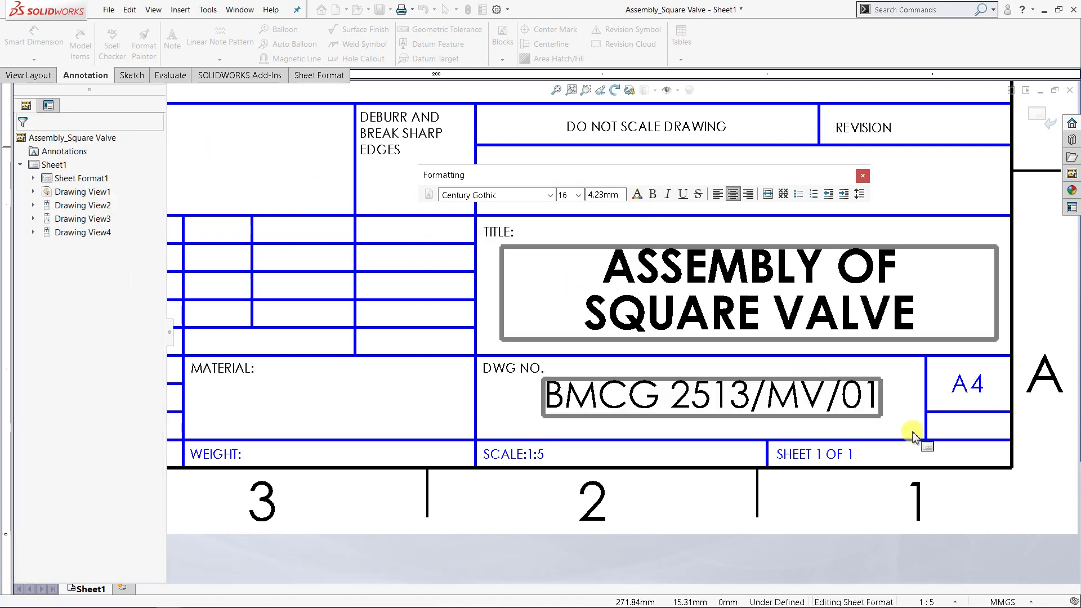
Step: Nudge the drawing number slightly right and down in the DWG NO. cell, and return from the sheet format to editing the sheet
left_click(748, 405)
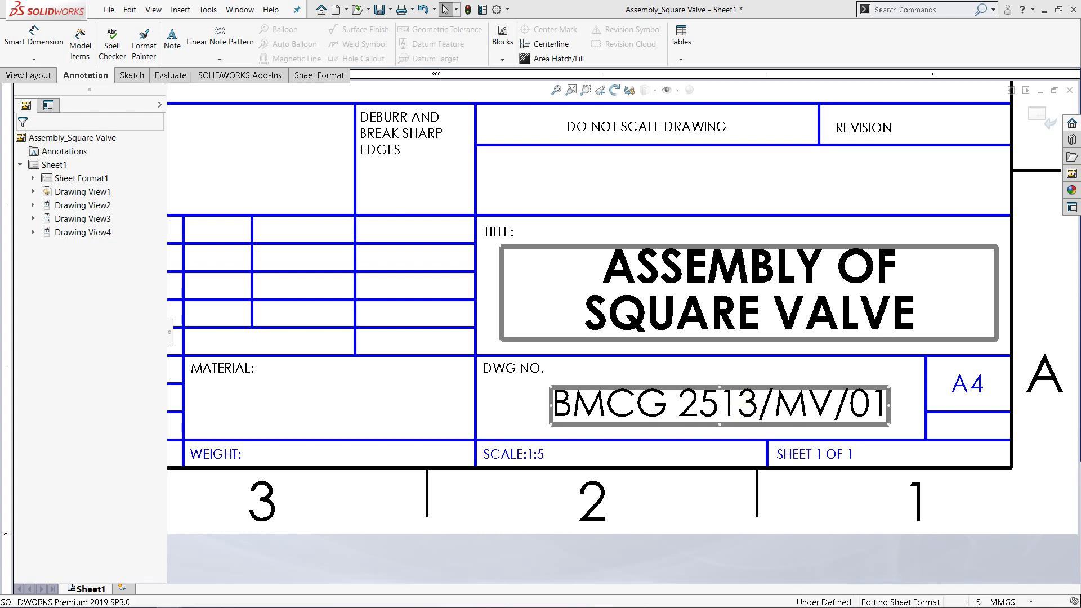
left_click(357, 411)
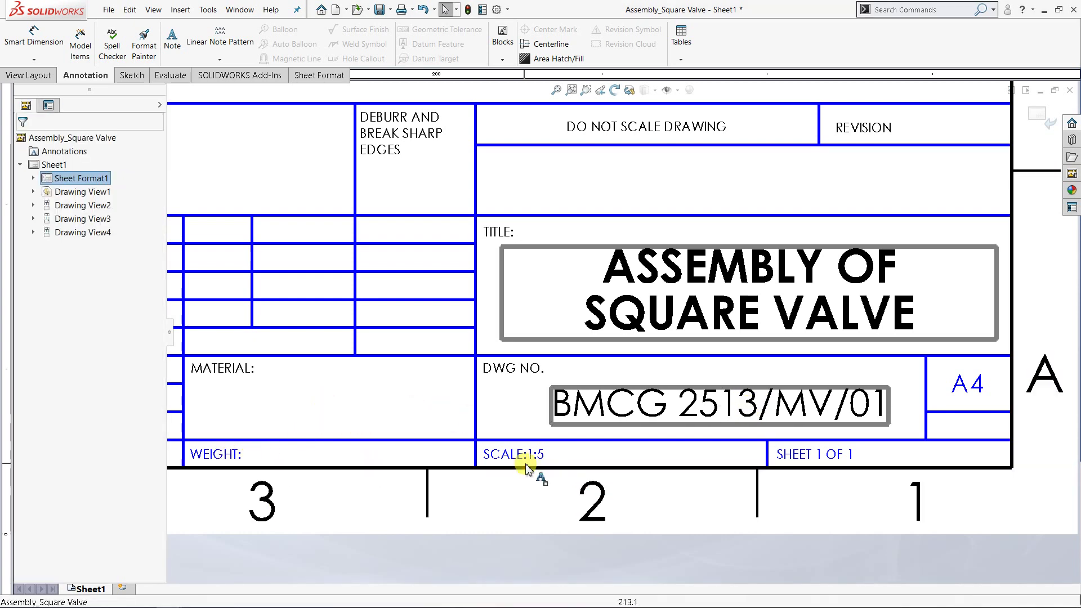
right_click(53, 164)
left_click(93, 202)
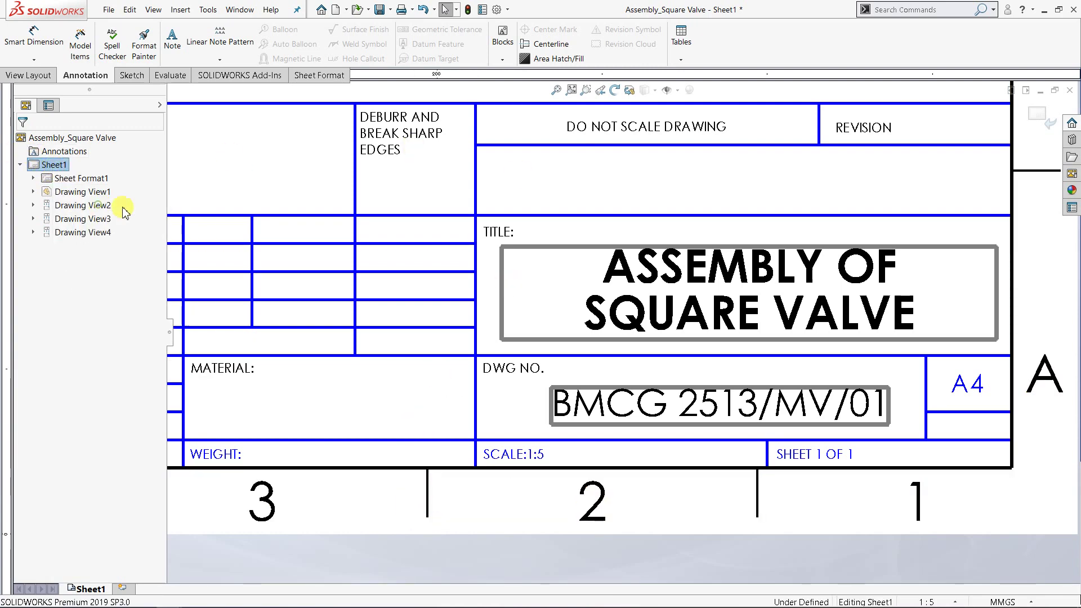
Step: Check the scale setting in the front view's properties and close them
scroll(484, 273, "up", 5)
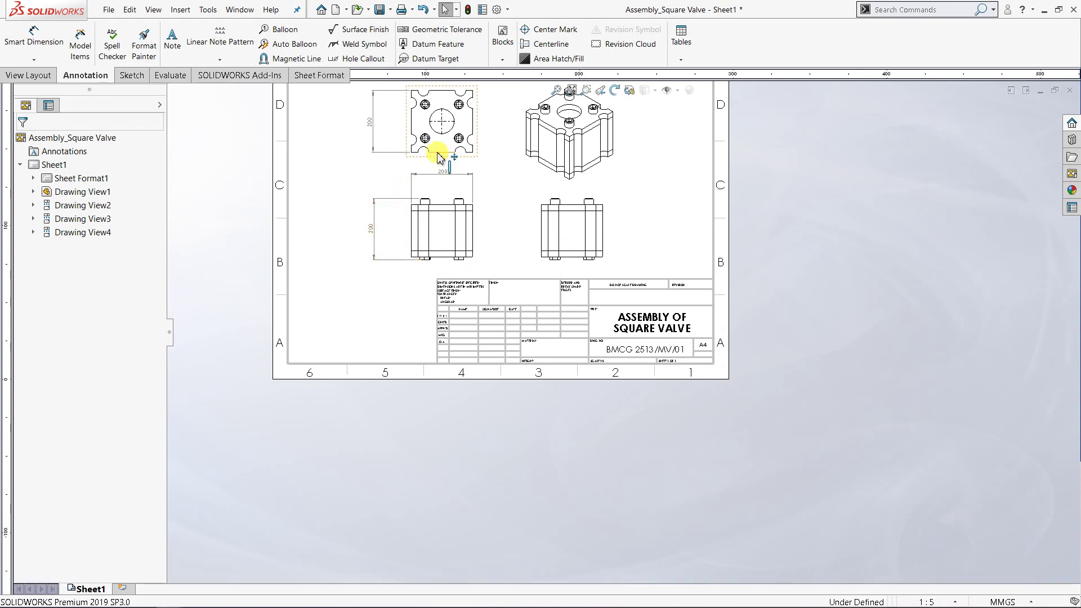
scroll(442, 138, "down", 3)
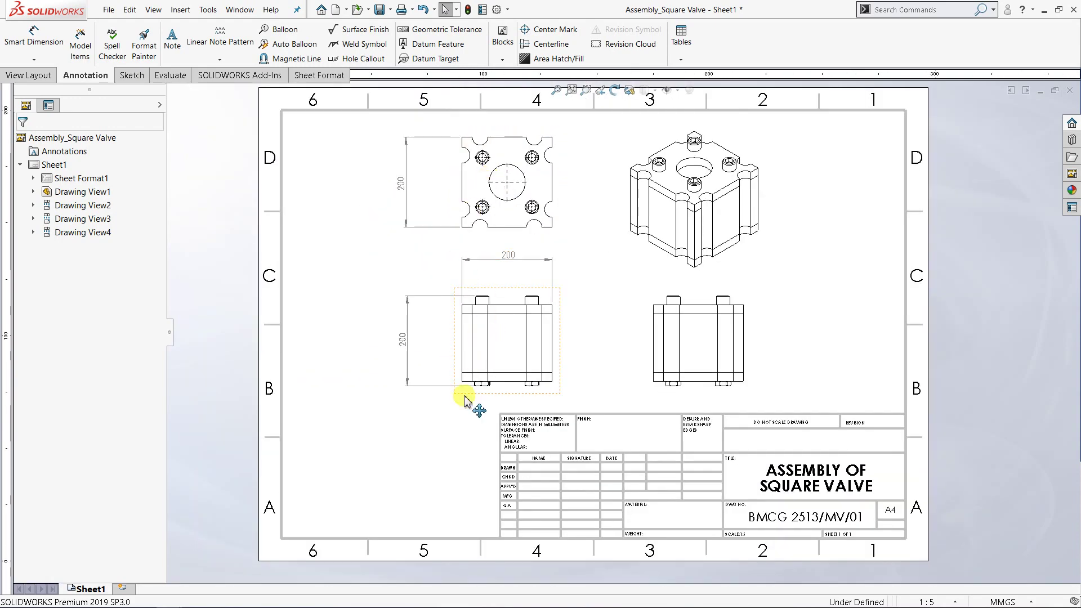
left_click(488, 399)
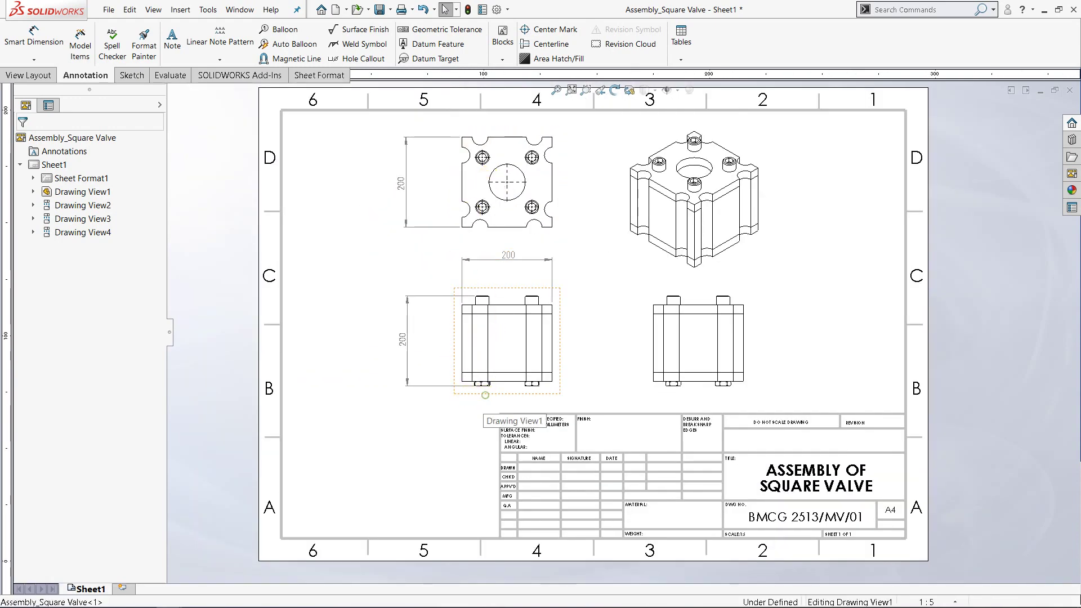
scroll(93, 498, "down", 3)
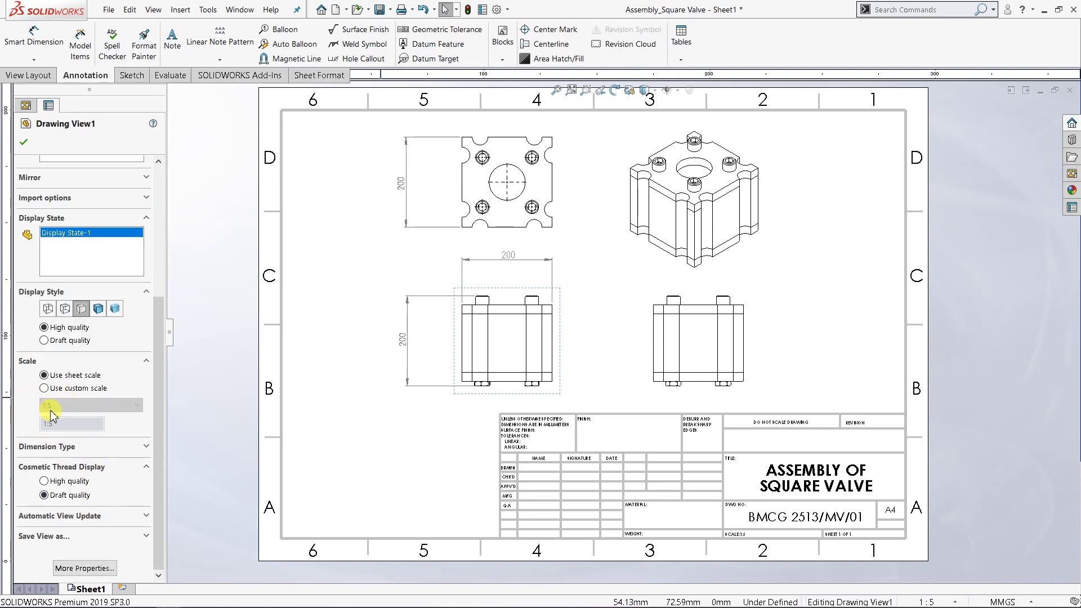
left_click(24, 143)
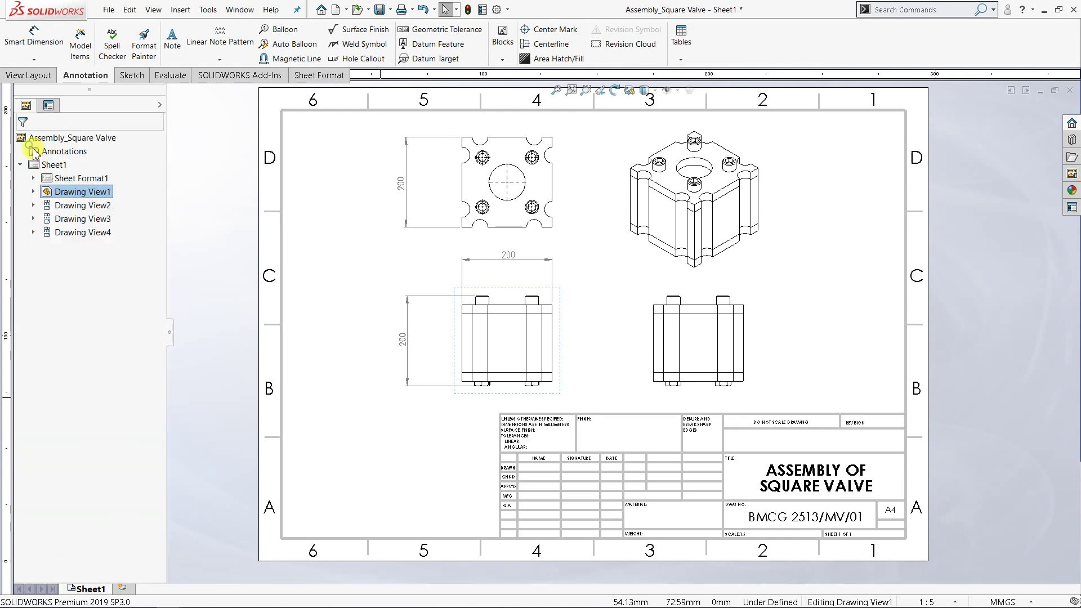
Step: Reopen the sheet format for editing and inspect the SCALE entry in the title block
right_click(58, 169)
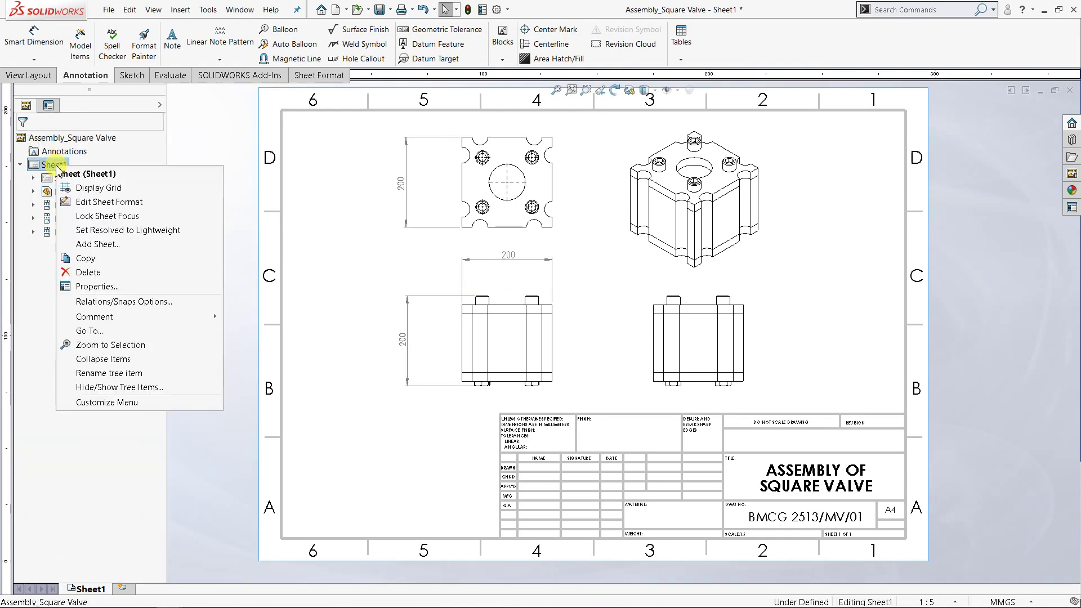
left_click(95, 204)
scroll(687, 514, "down", 6)
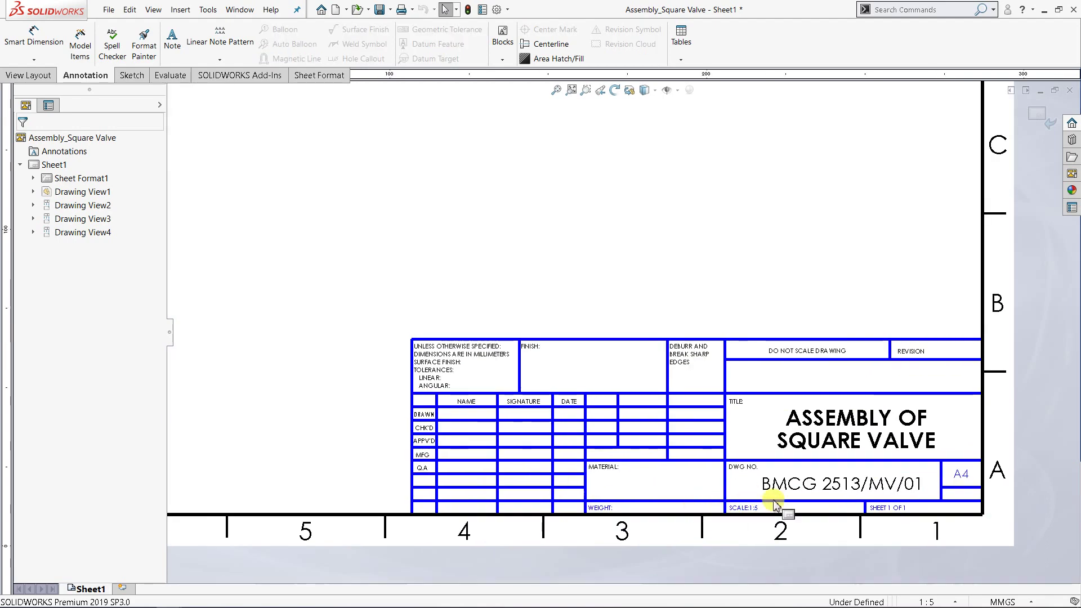
scroll(749, 498, "down", 2)
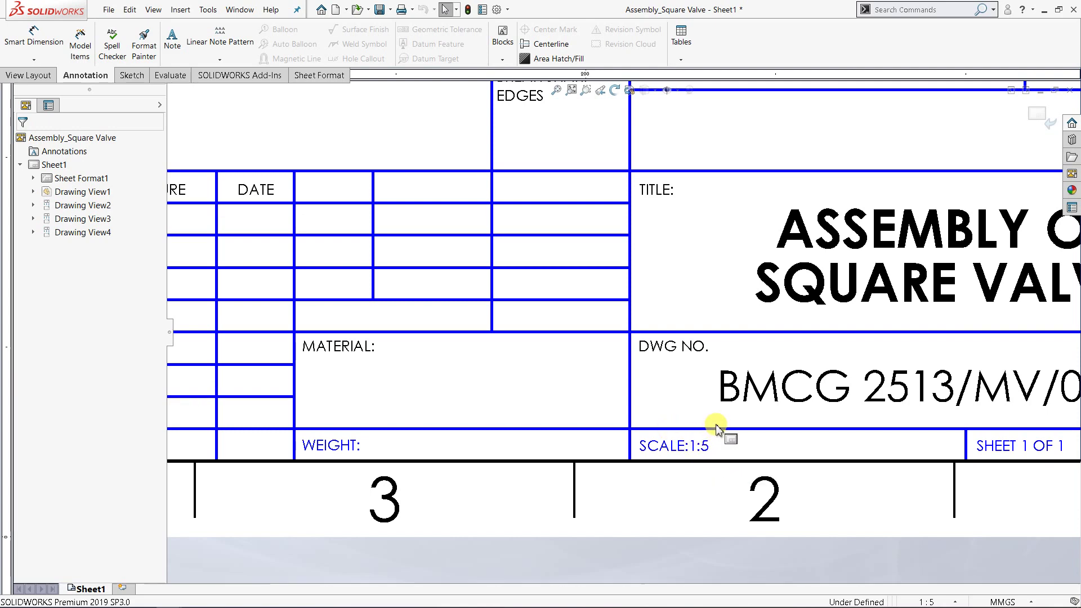
scroll(710, 396, "up", 1)
scroll(710, 396, "up", 2)
scroll(683, 361, "down", 4)
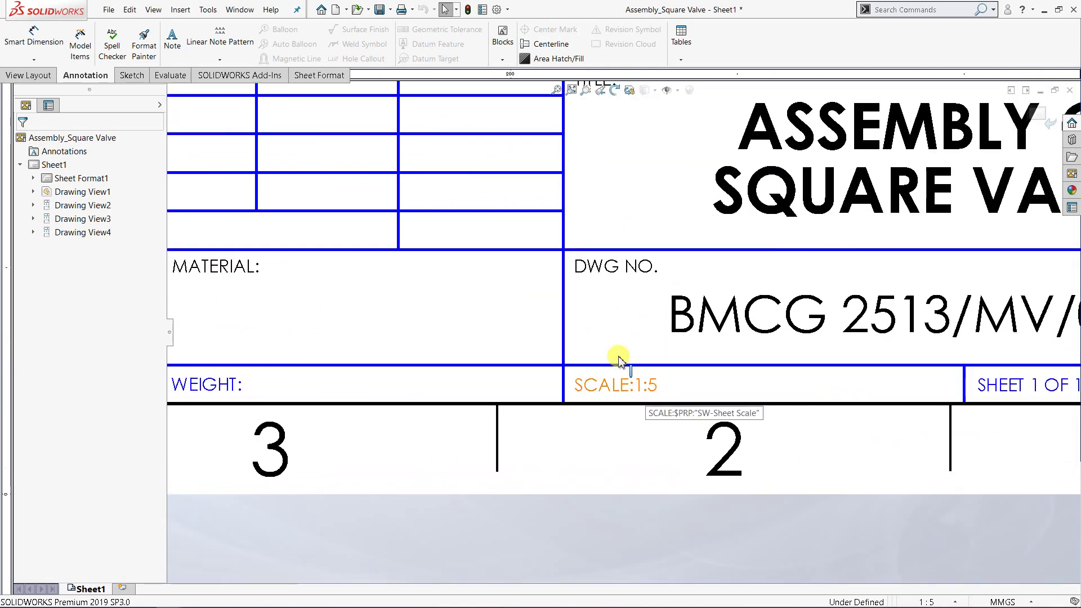
scroll(619, 360, "up", 3)
scroll(441, 294, "down", 2)
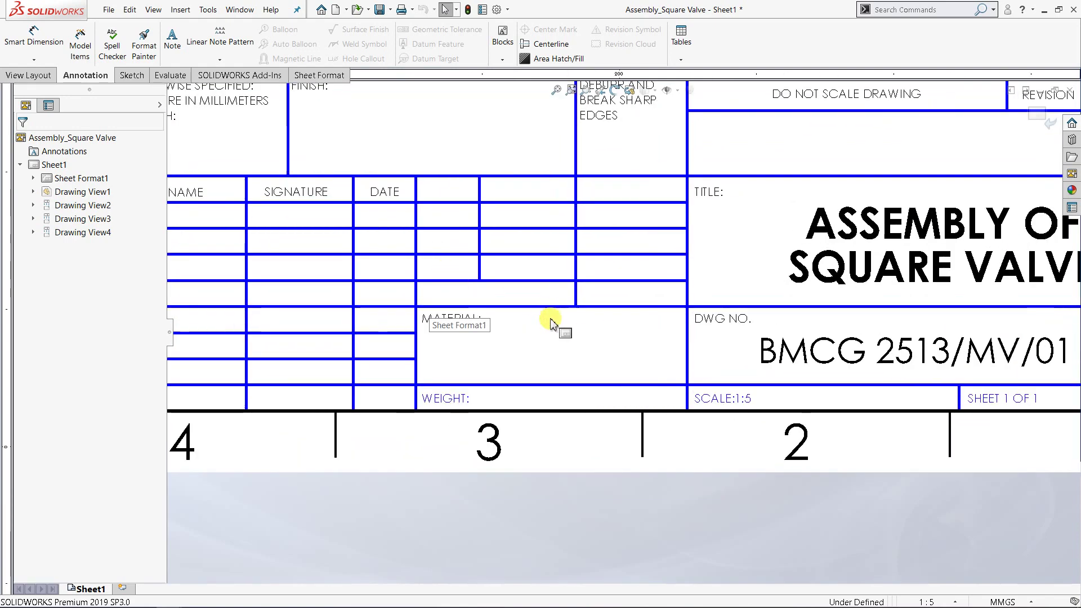
Step: Fill the MATERIAL cell's note with "REFER TO THE STANDARD" and accept it
double_click(551, 349)
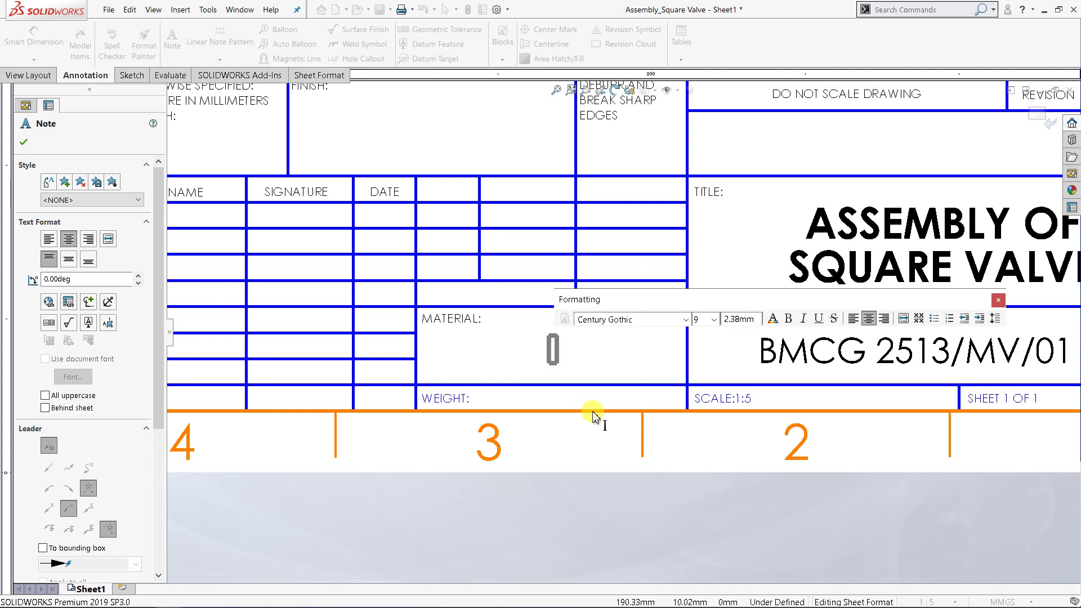
type("REFER TO T")
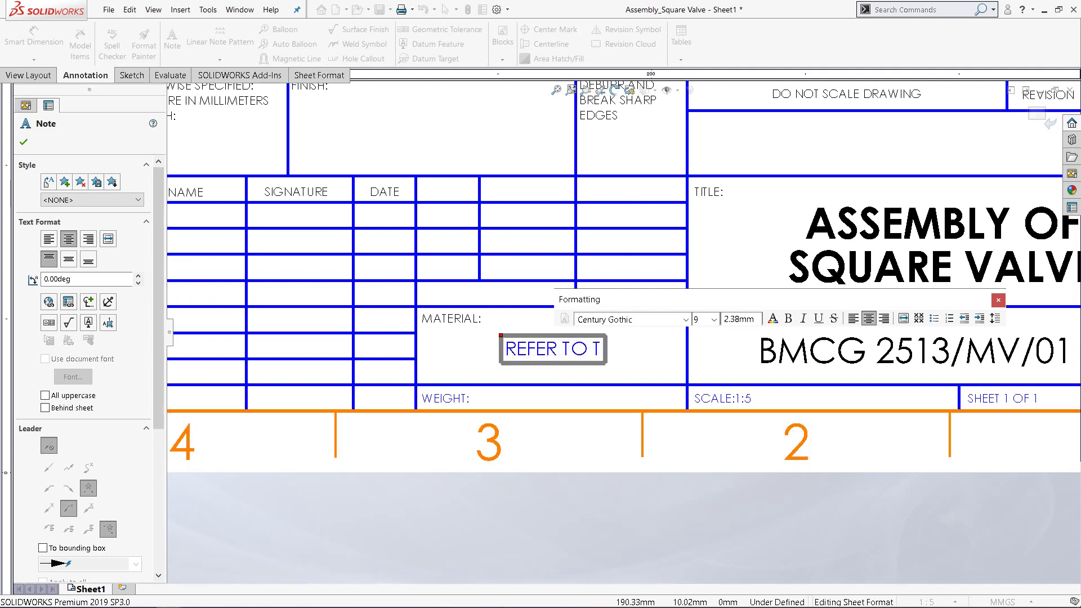
type("HE STANDAR")
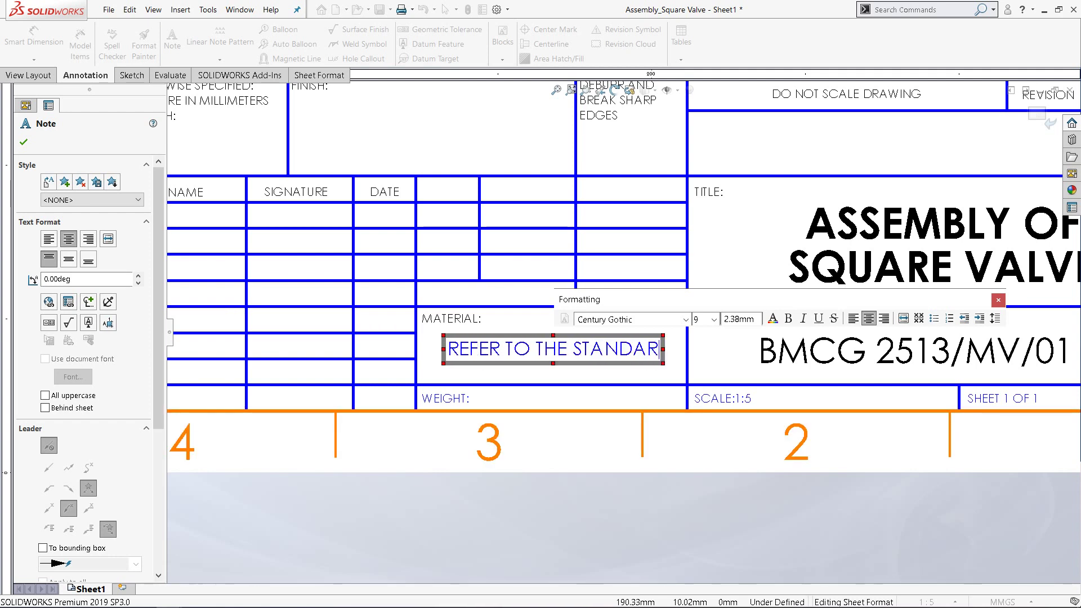
type("D")
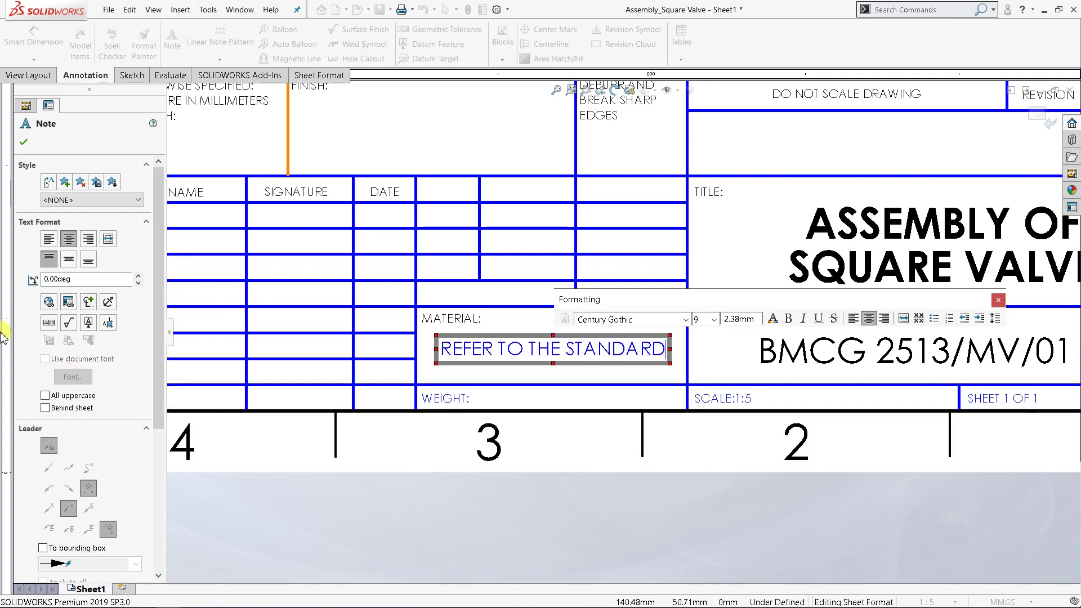
left_click(57, 145)
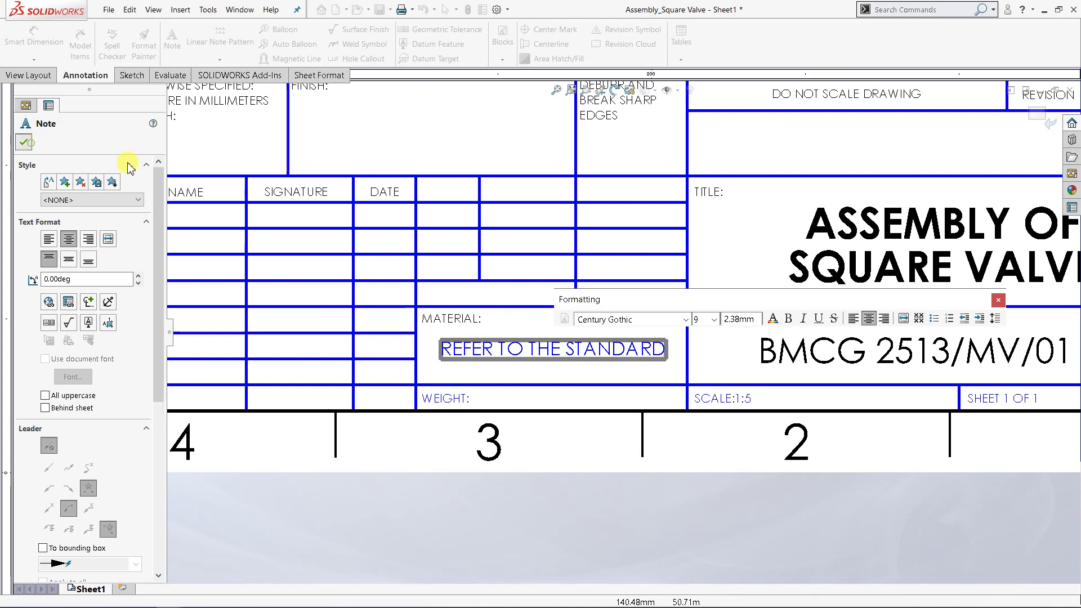
Step: Fill the empty note in the FINISH cell with "REFER TO THE STANDARD" and accept it
scroll(514, 210, "up", 3)
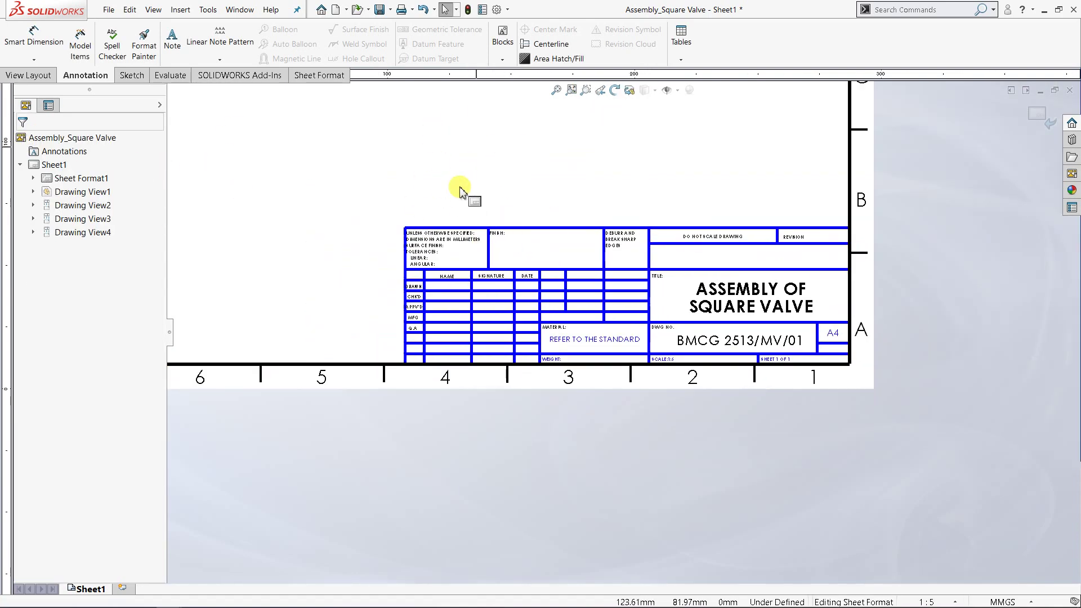
scroll(484, 203, "down", 1)
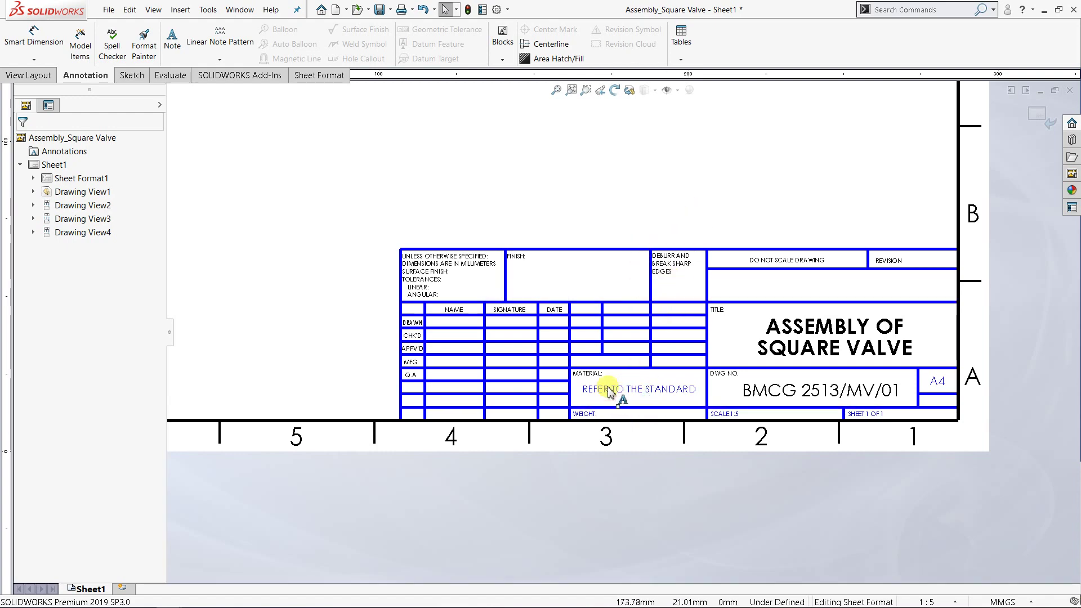
scroll(614, 391, "down", 1)
scroll(617, 383, "down", 1)
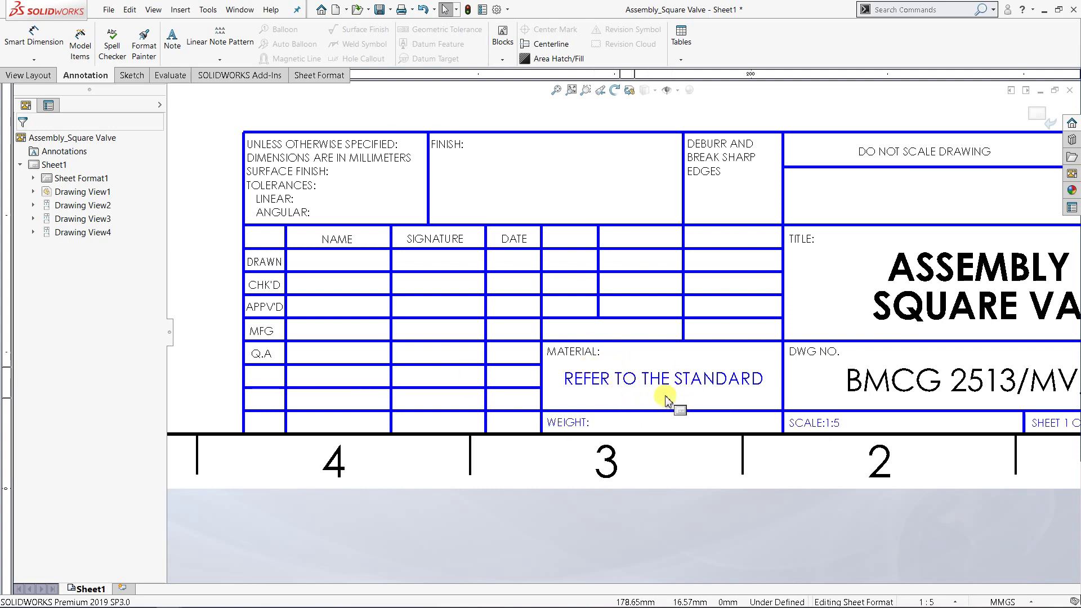
scroll(614, 362, "down", 1)
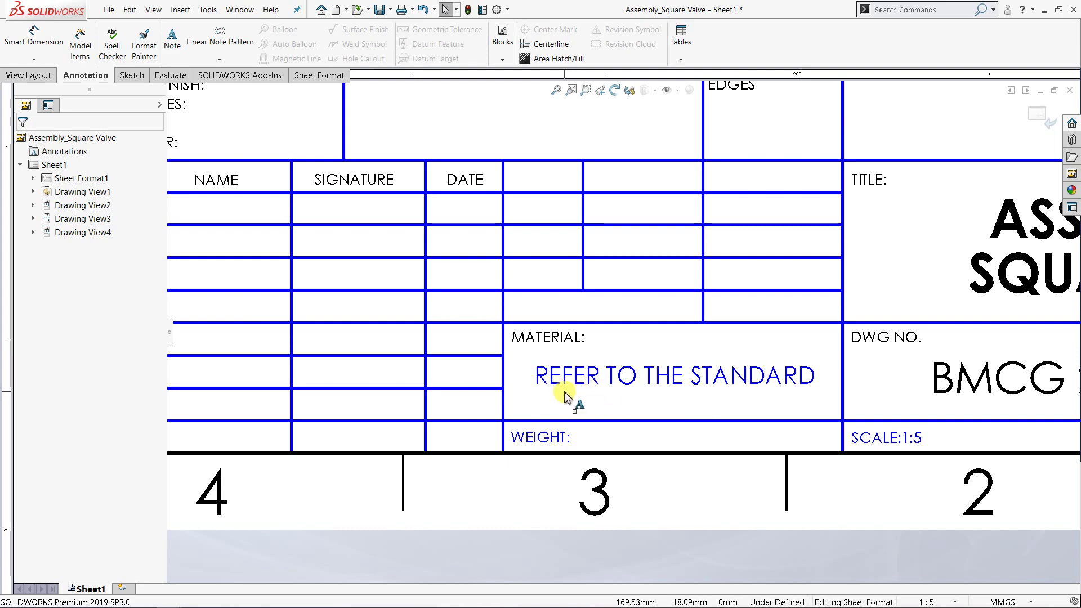
scroll(522, 178, "up", 3)
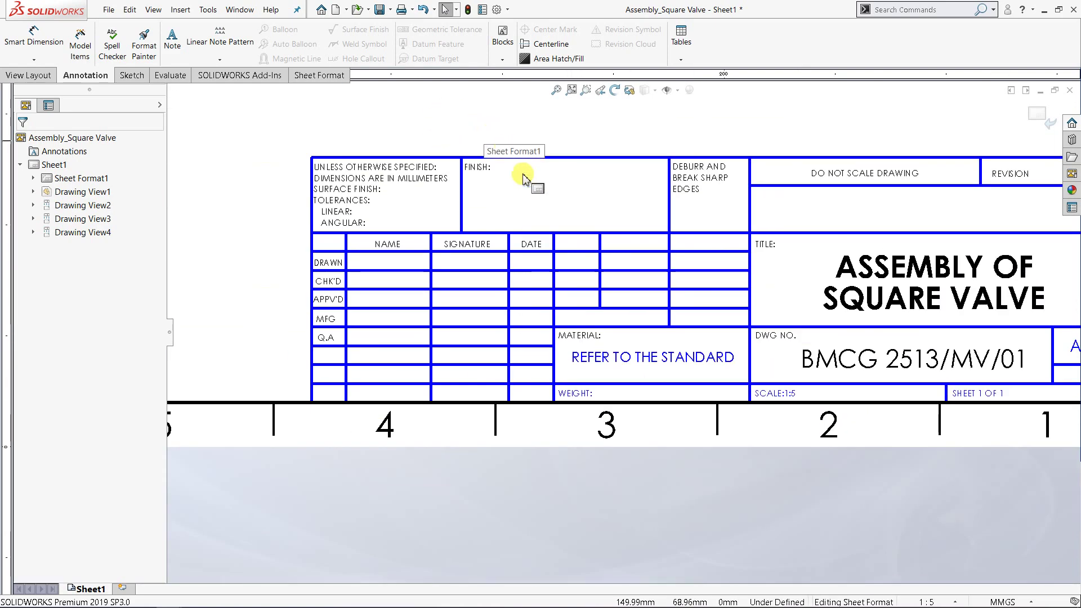
scroll(522, 178, "down", 3)
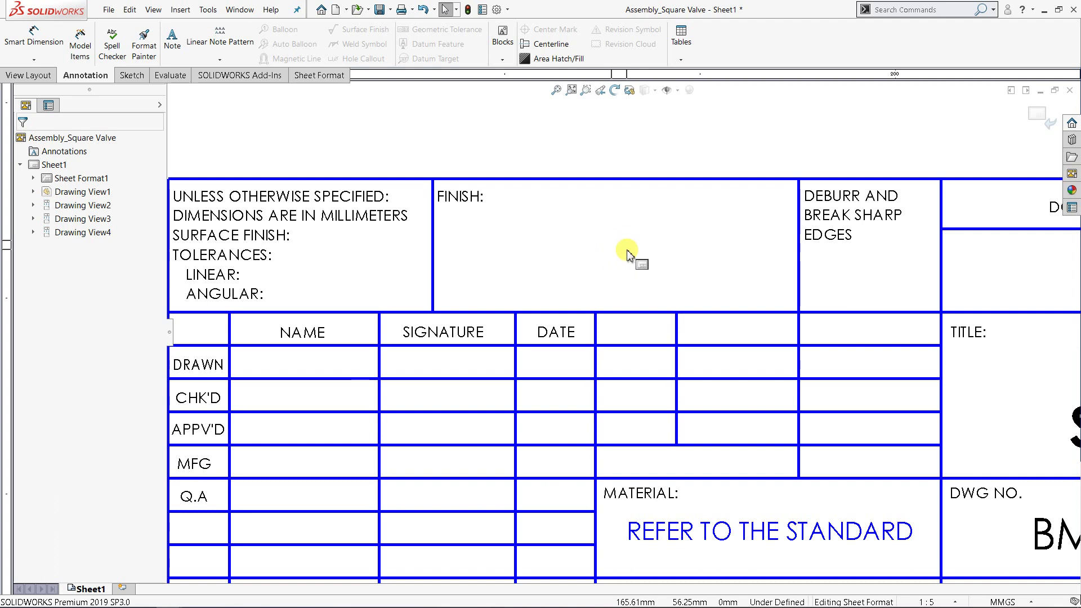
left_click(616, 246)
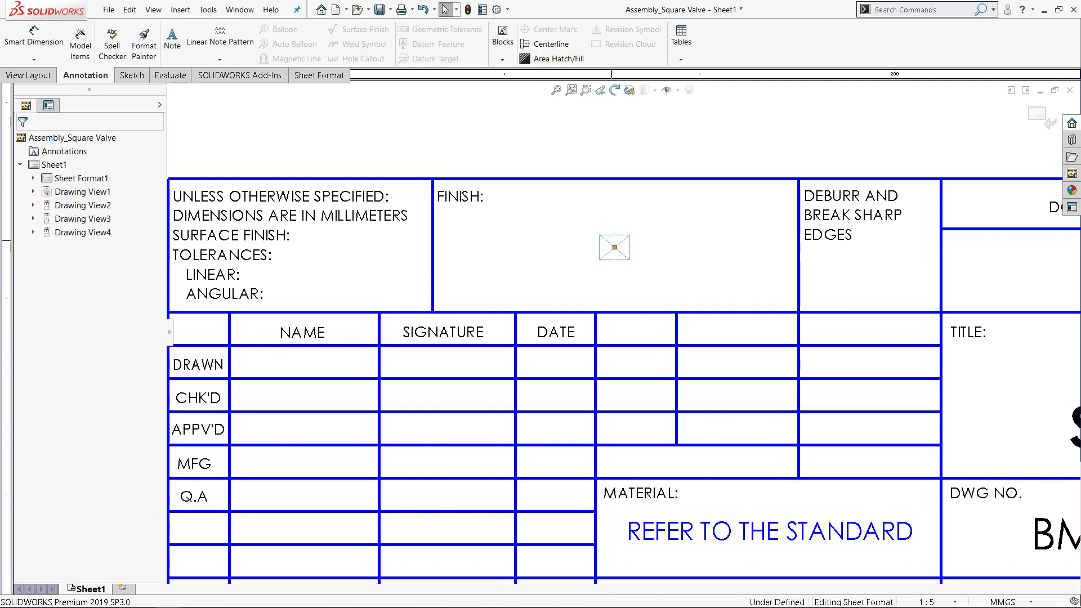
double_click(614, 247)
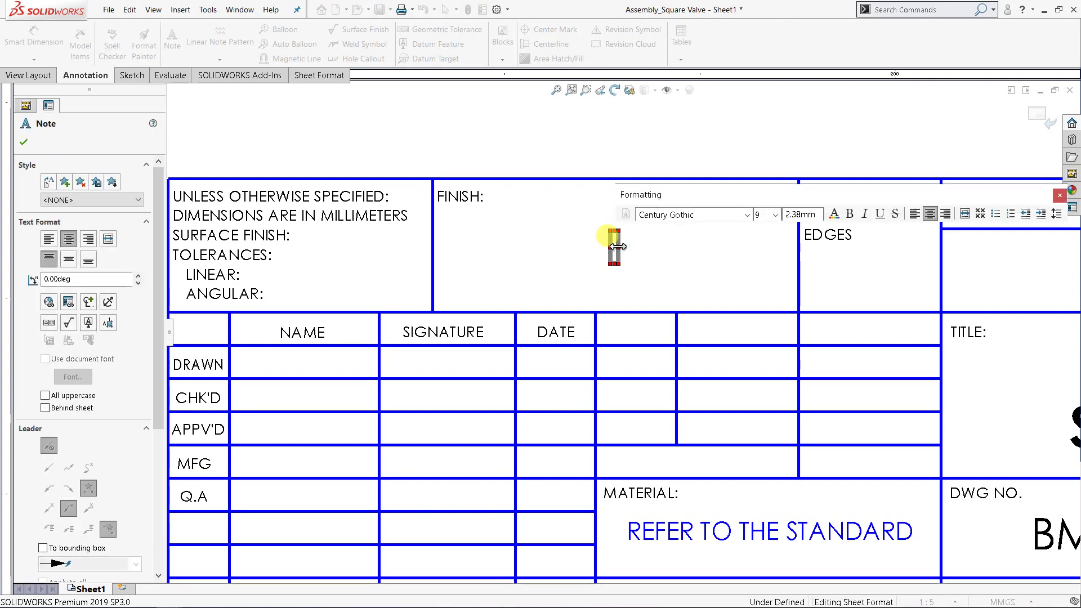
type("REFER ")
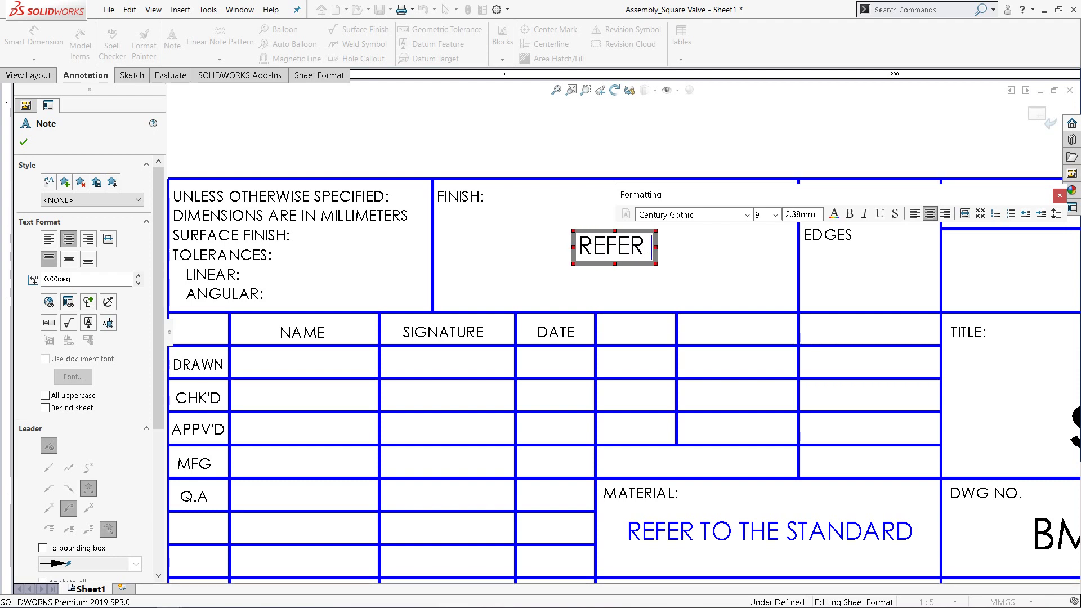
type("TO THE ST")
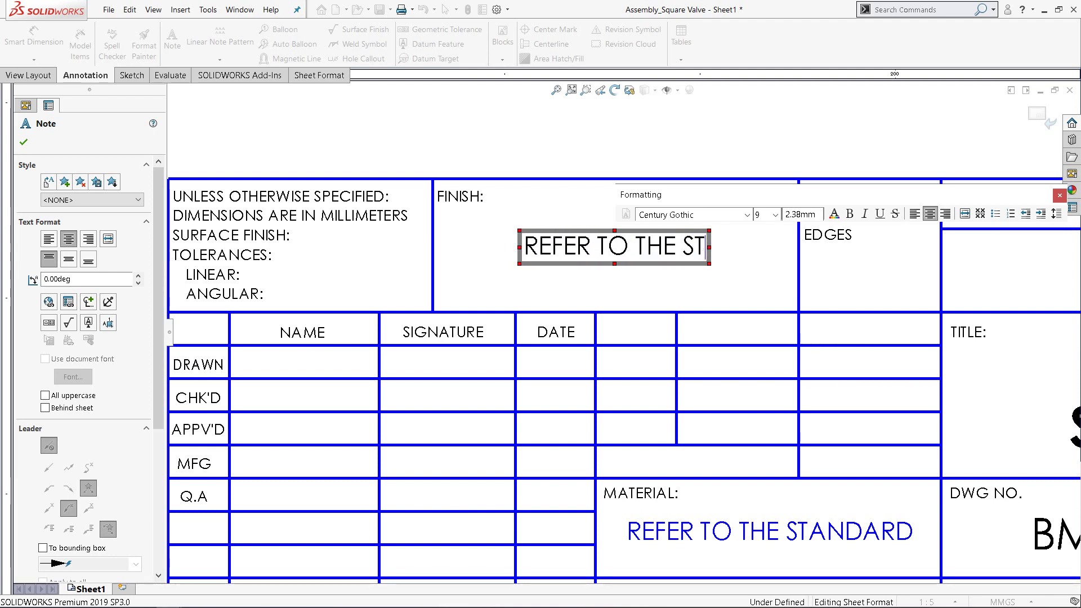
type("ANDARD")
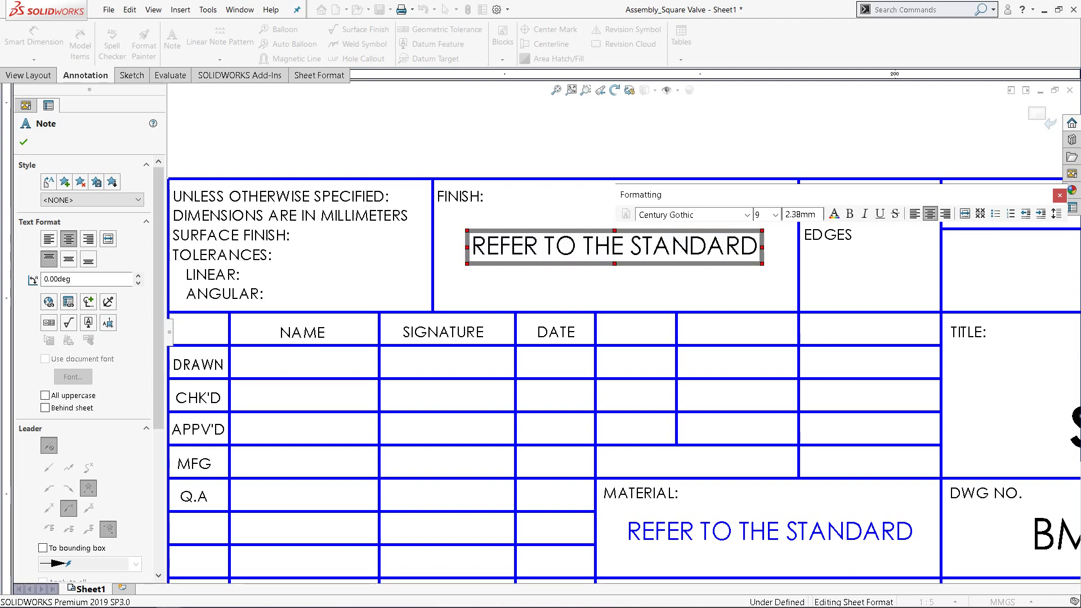
left_click(23, 143)
Step: Enter the drafter's name in the NAME cell of the DRAWN row and finish the note
scroll(501, 333, "up", 3)
scroll(428, 366, "down", 3)
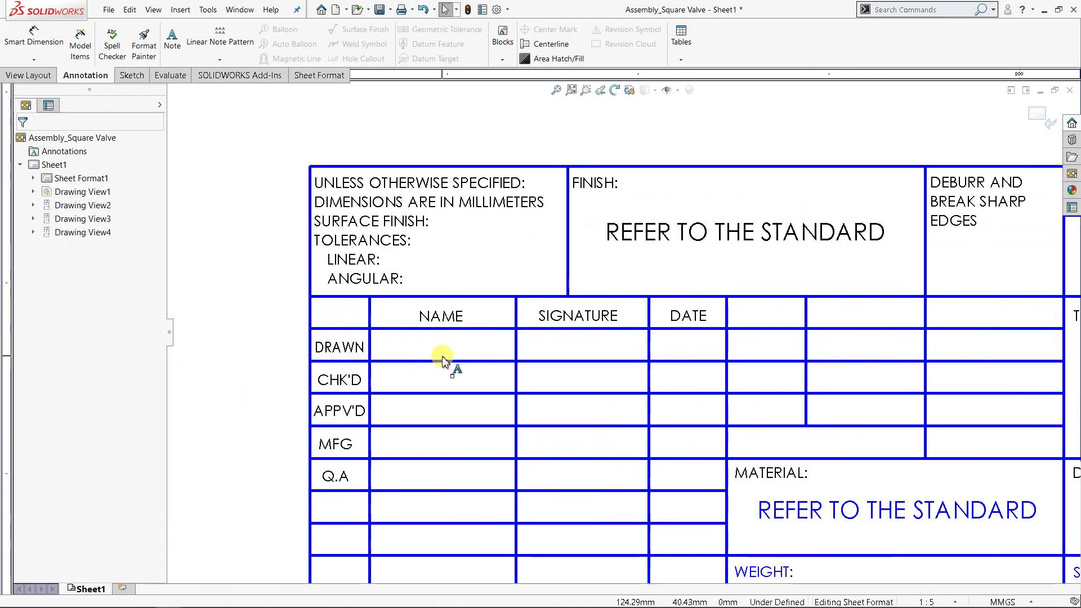
scroll(442, 360, "down", 2)
left_click(470, 341)
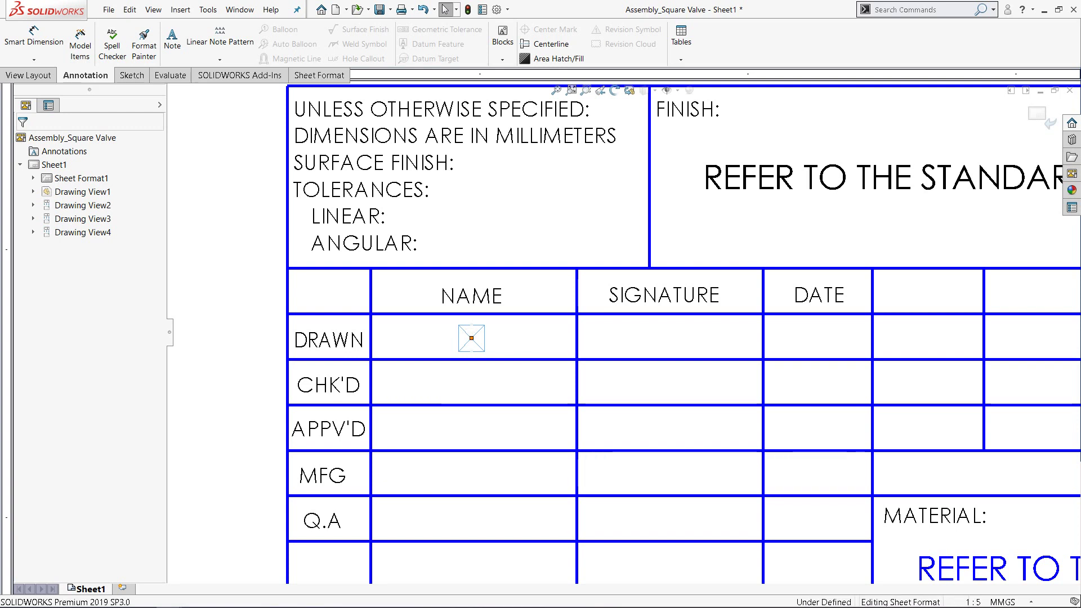
type("JURIE")
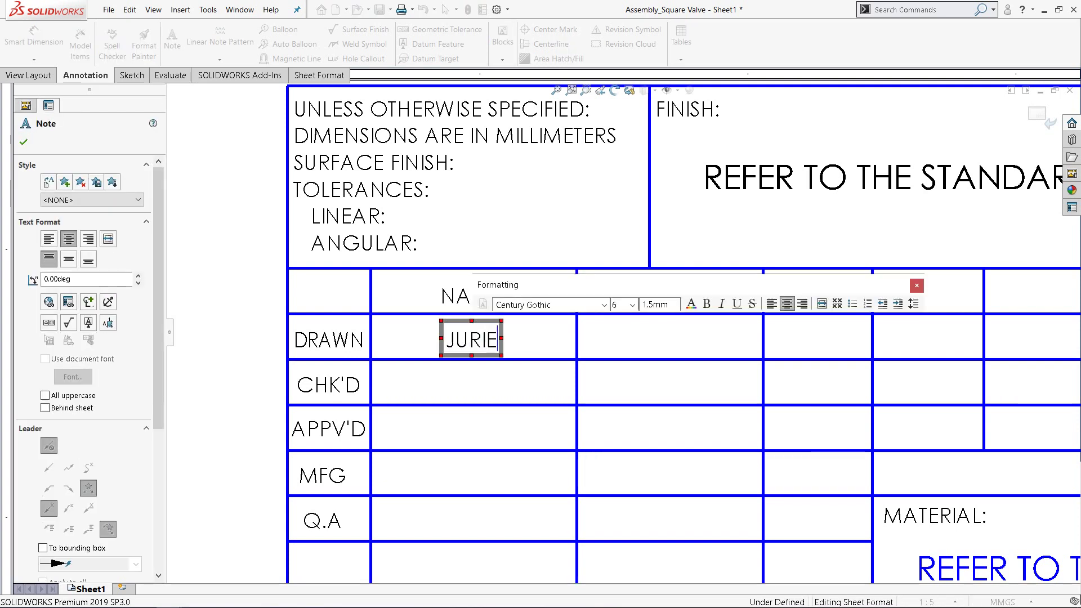
key("Escape")
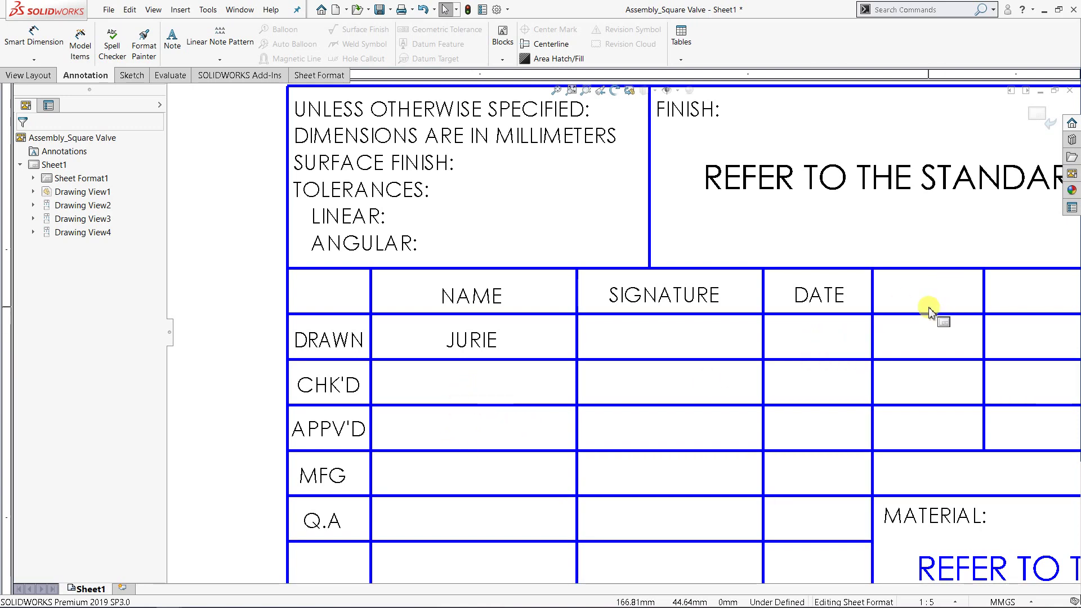
Step: Copy the DATE header note into the blank header cell beside it, using the cells' upper-left corners as start and destination points
scroll(929, 308, "up", 3)
scroll(810, 306, "down", 3)
scroll(742, 312, "down", 3)
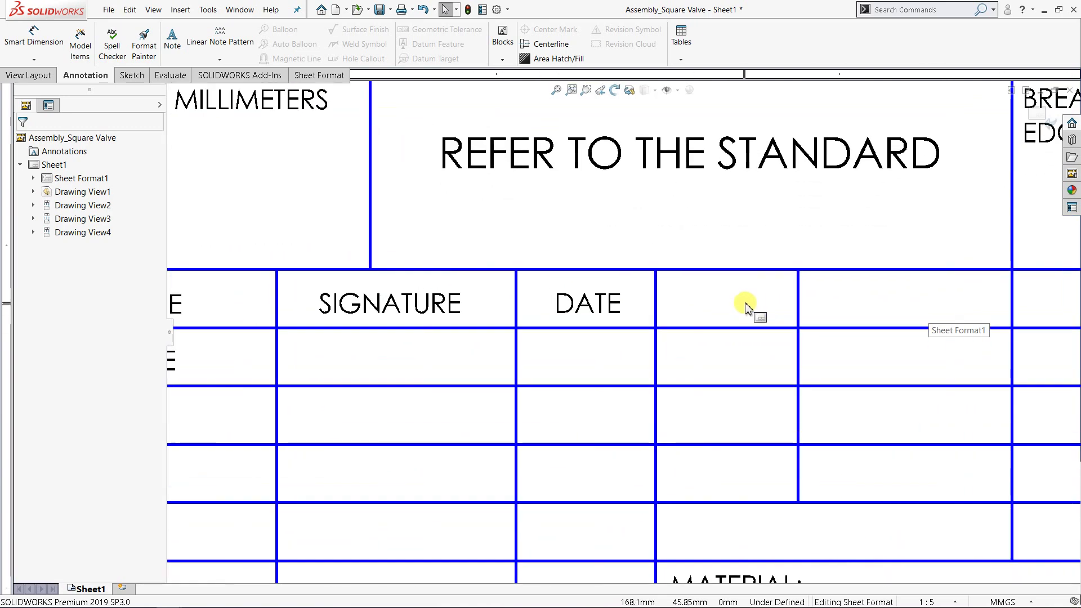
left_click(553, 307)
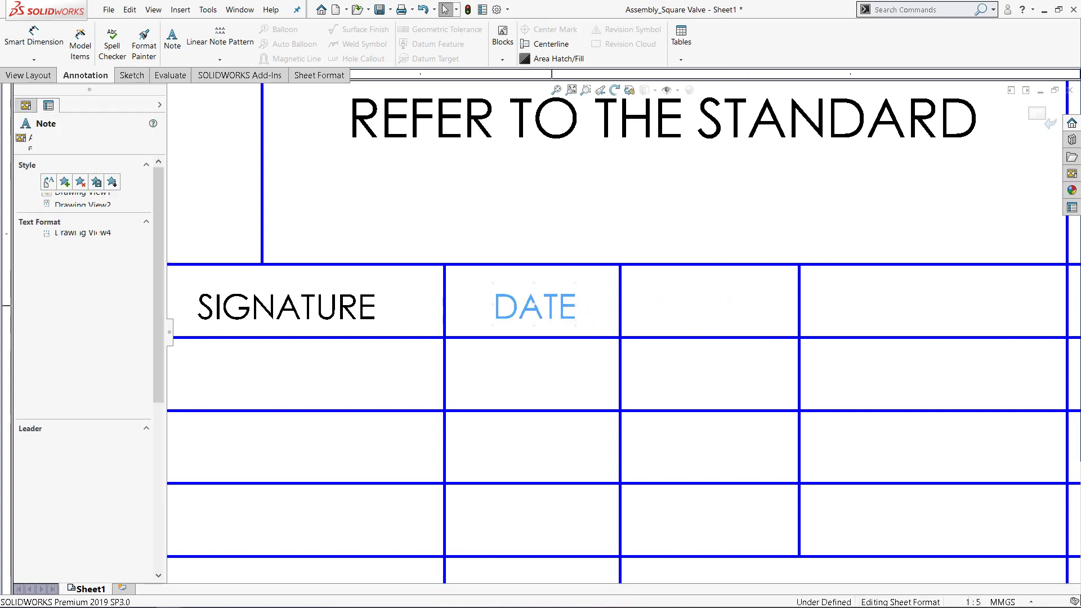
right_click(553, 309)
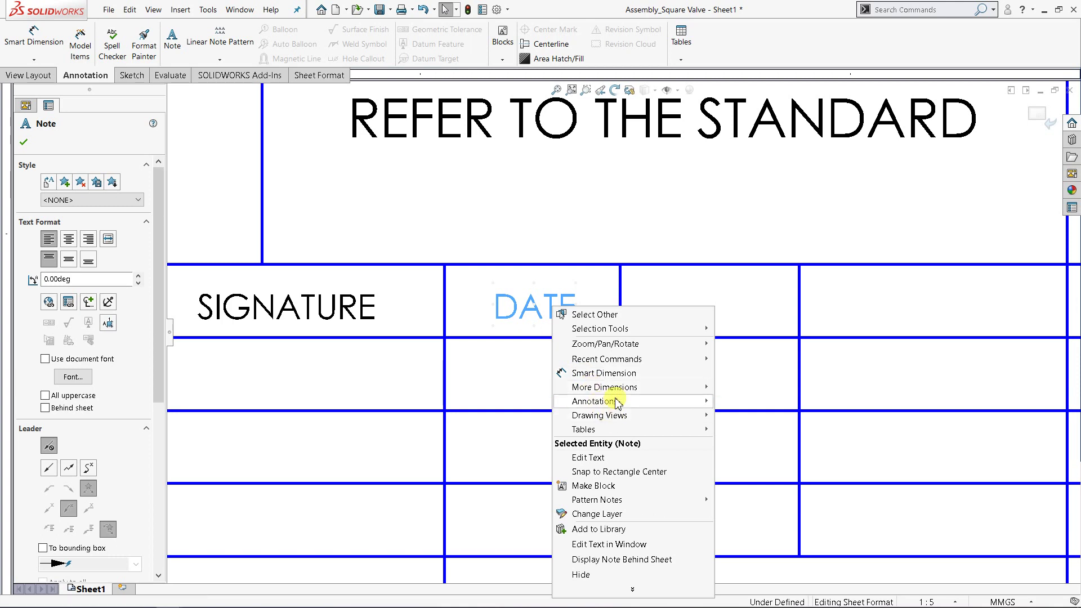
left_click(633, 591)
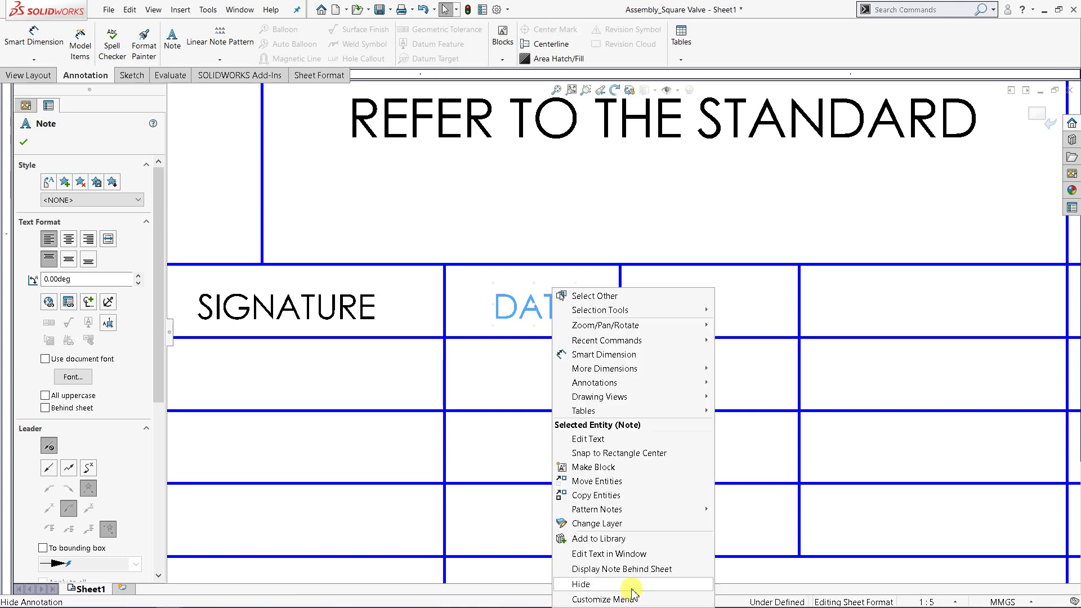
left_click(599, 496)
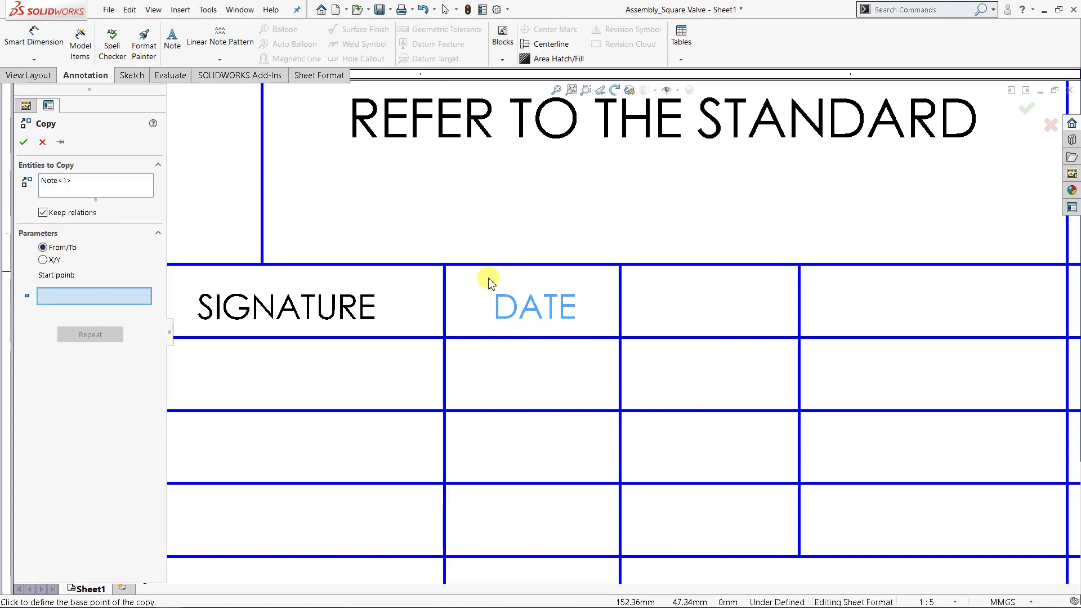
left_click(445, 264)
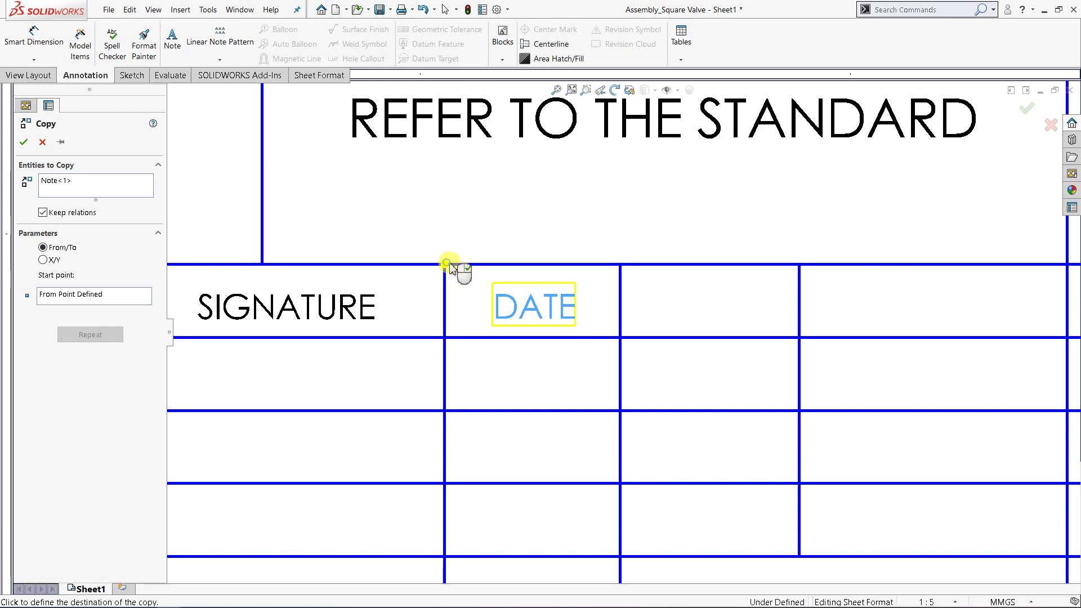
left_click(622, 264)
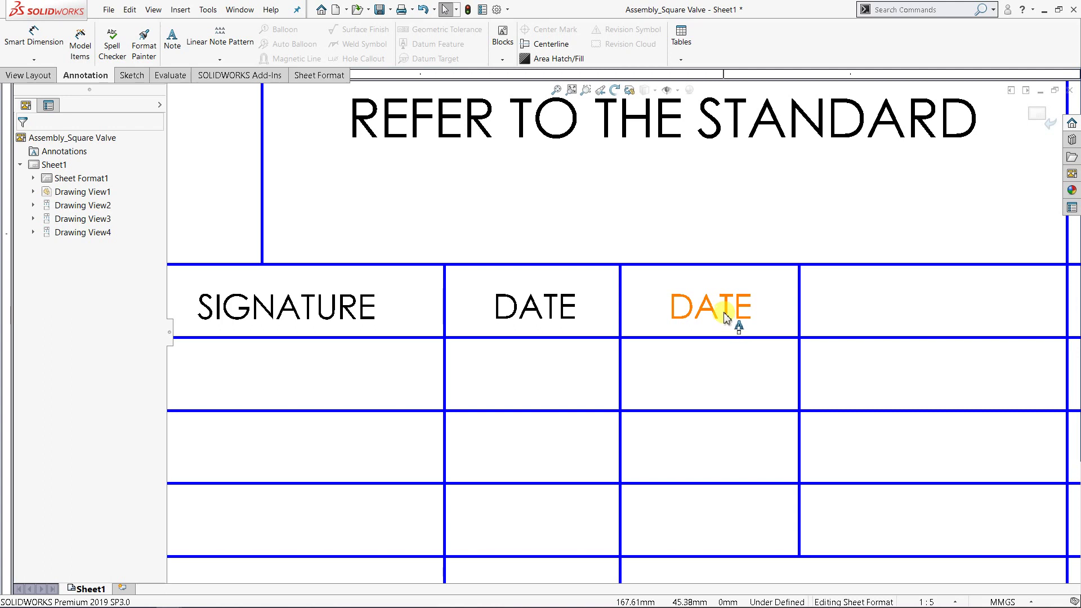
Step: Change the copied header note's text to "QTY" and centre it in its cell
double_click(723, 309)
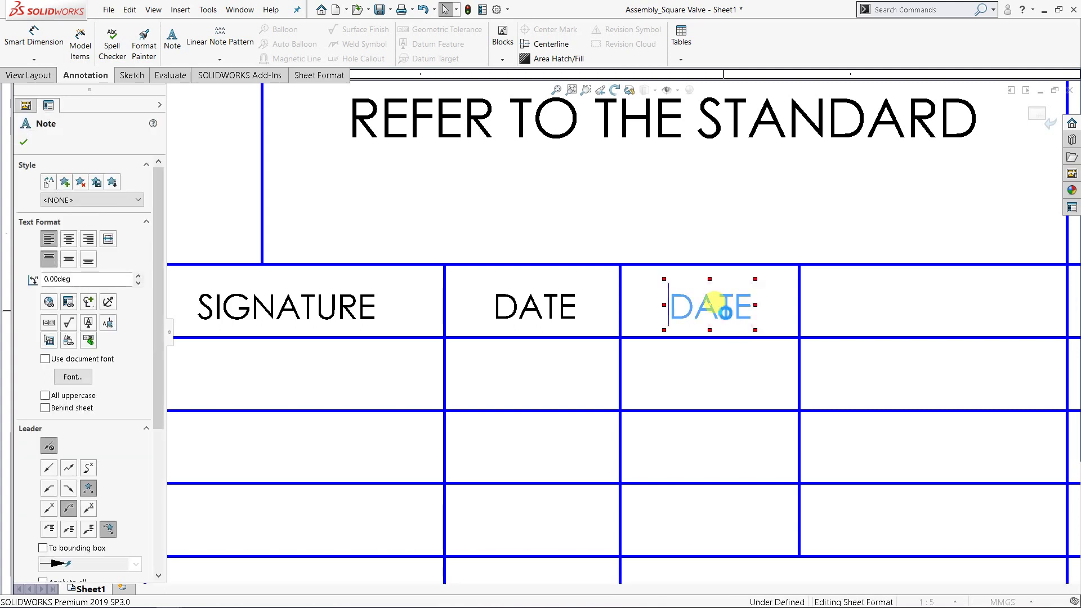
type("QTY")
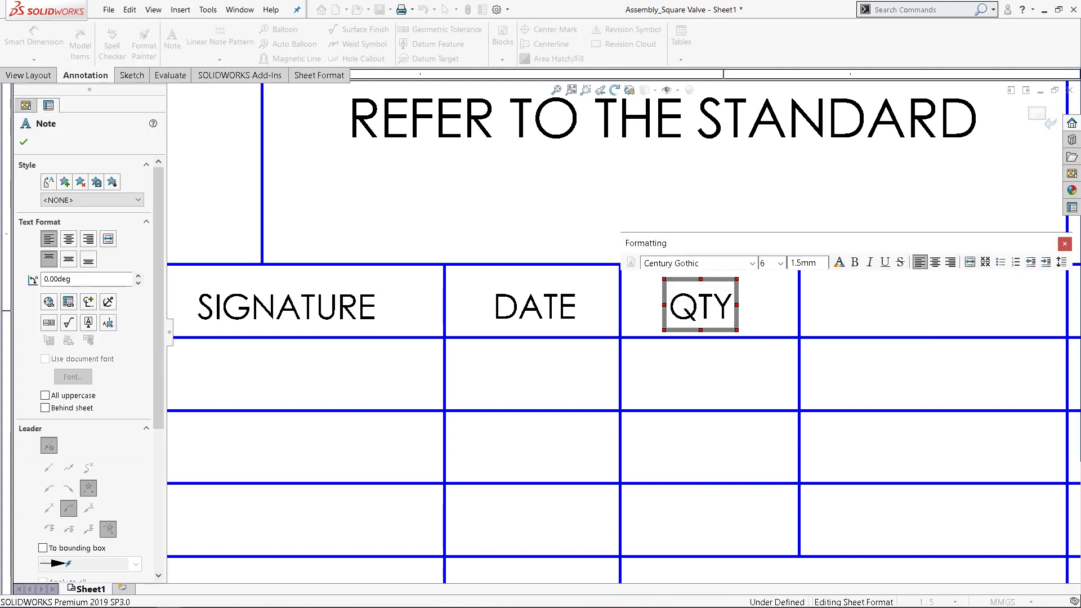
left_click(23, 144)
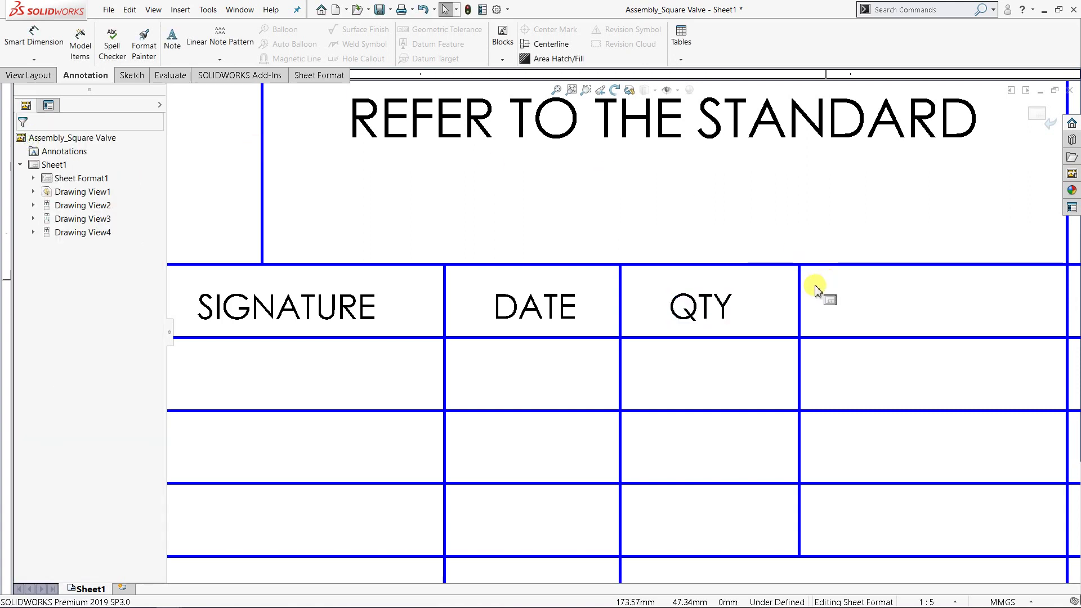
scroll(743, 331, "down", 4)
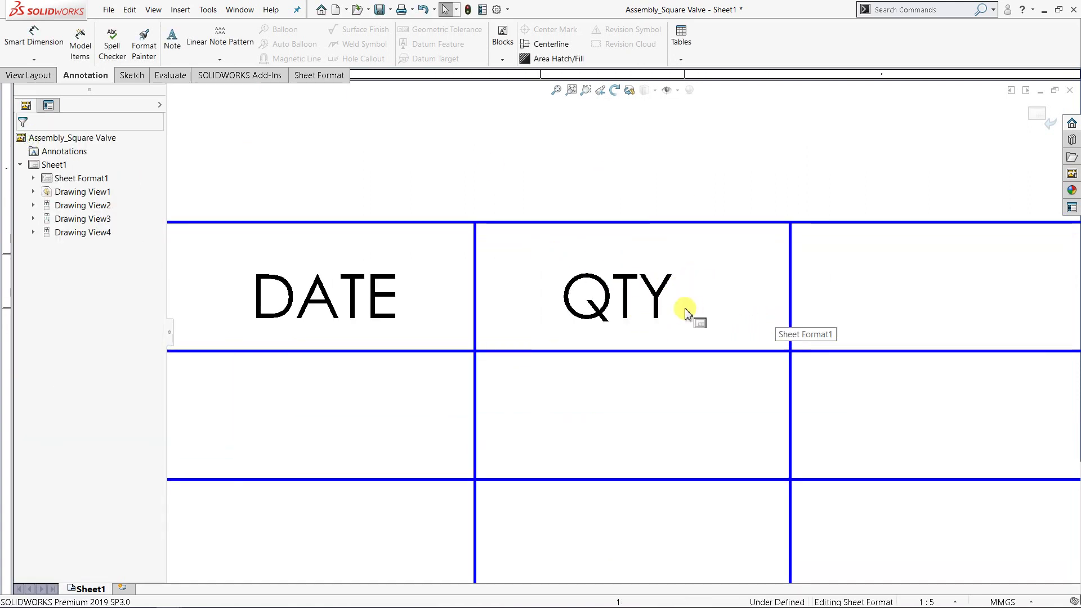
left_click_drag(655, 295, 675, 295)
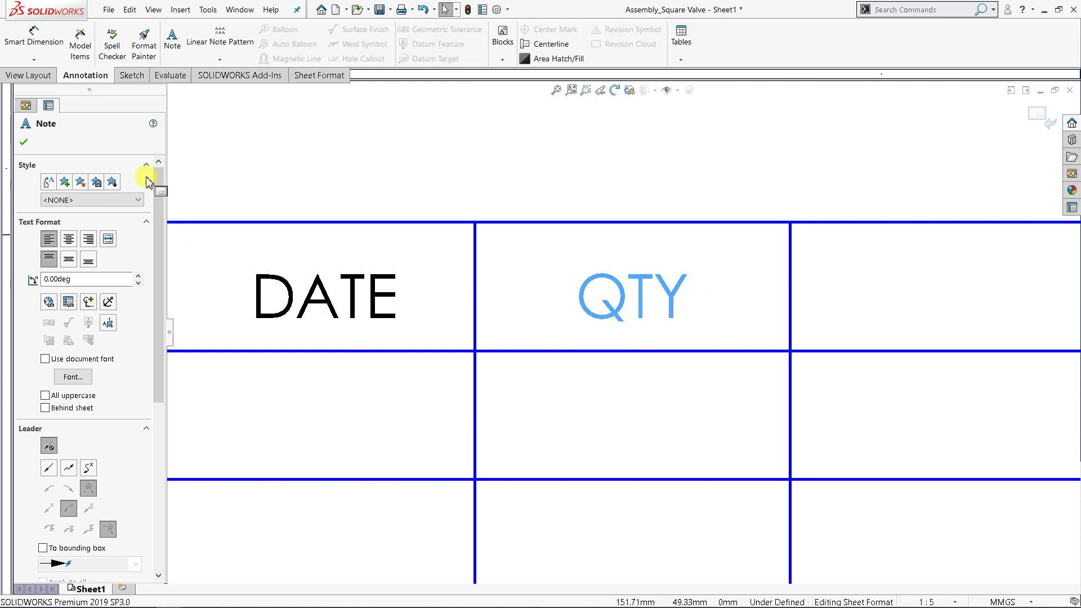
left_click(25, 142)
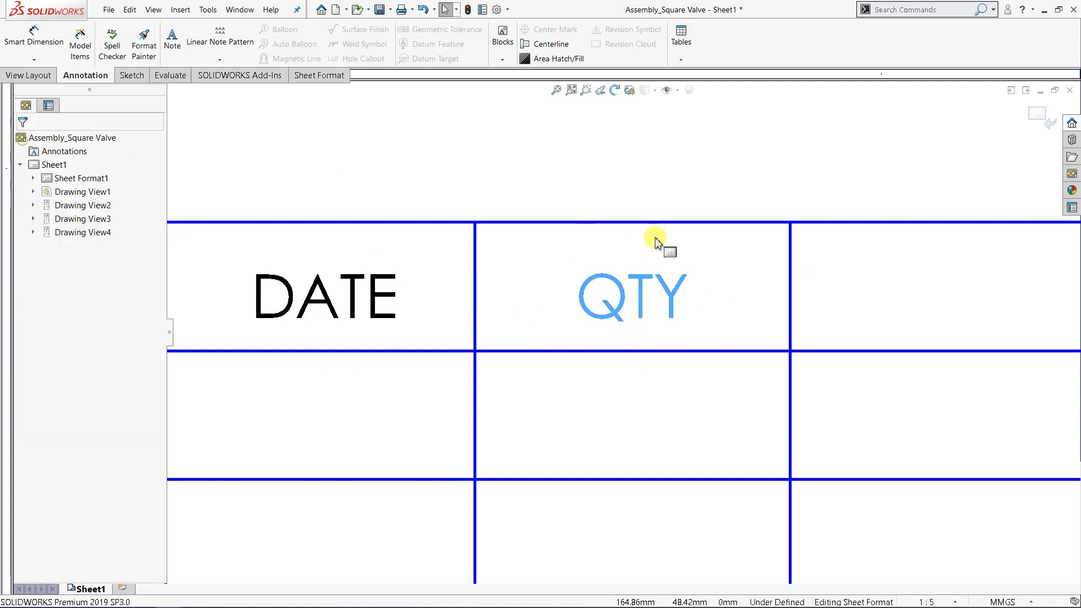
Step: Copy the QTY note into the cell directly below it in the DRAWN row, using the cells' upper-left corners as reference points
right_click(639, 298)
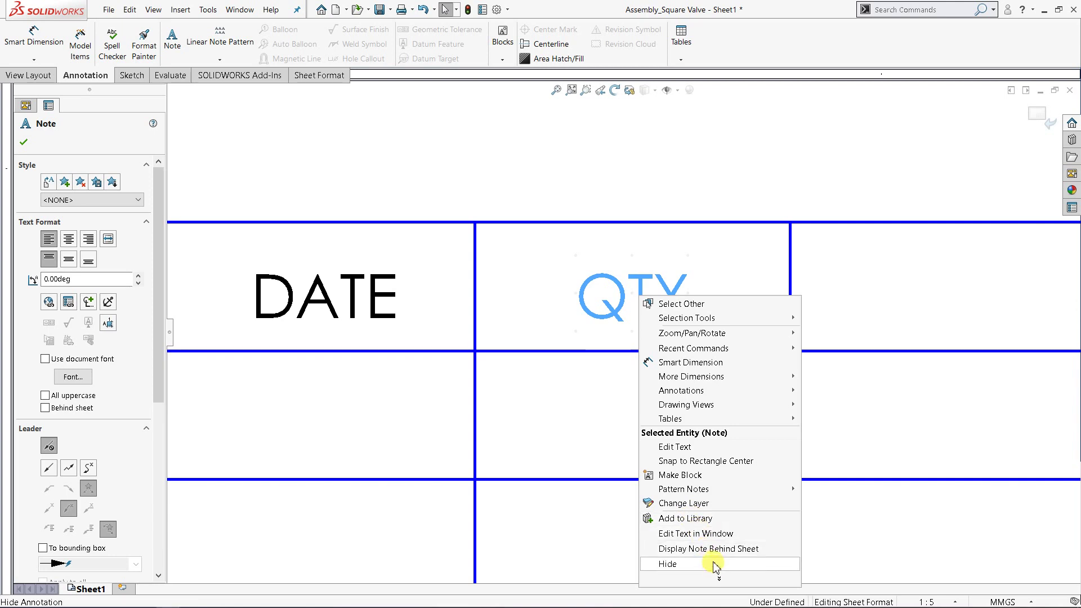
left_click(718, 577)
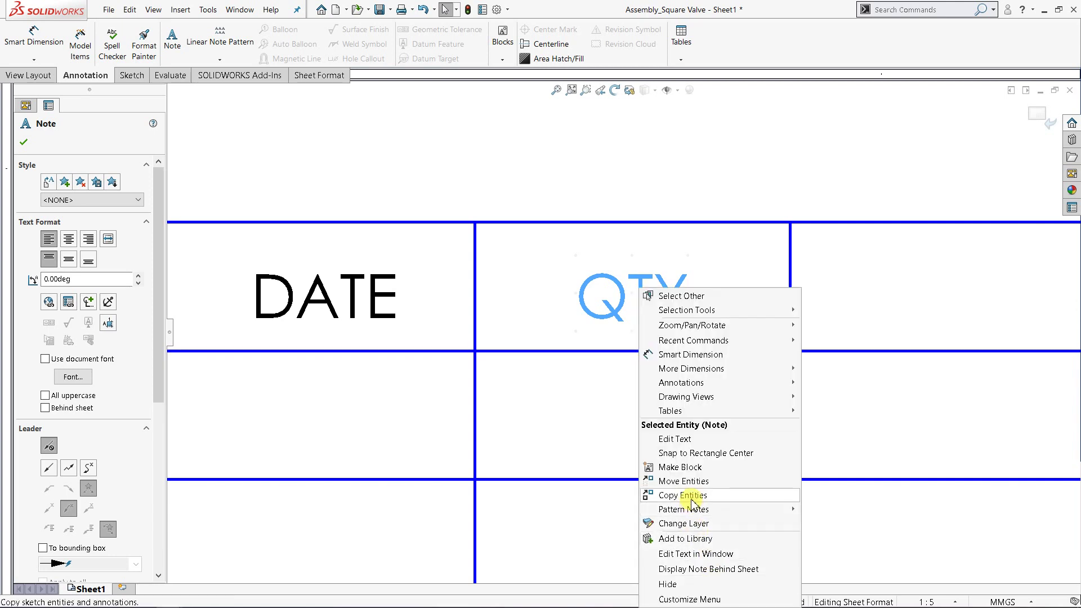
left_click(692, 500)
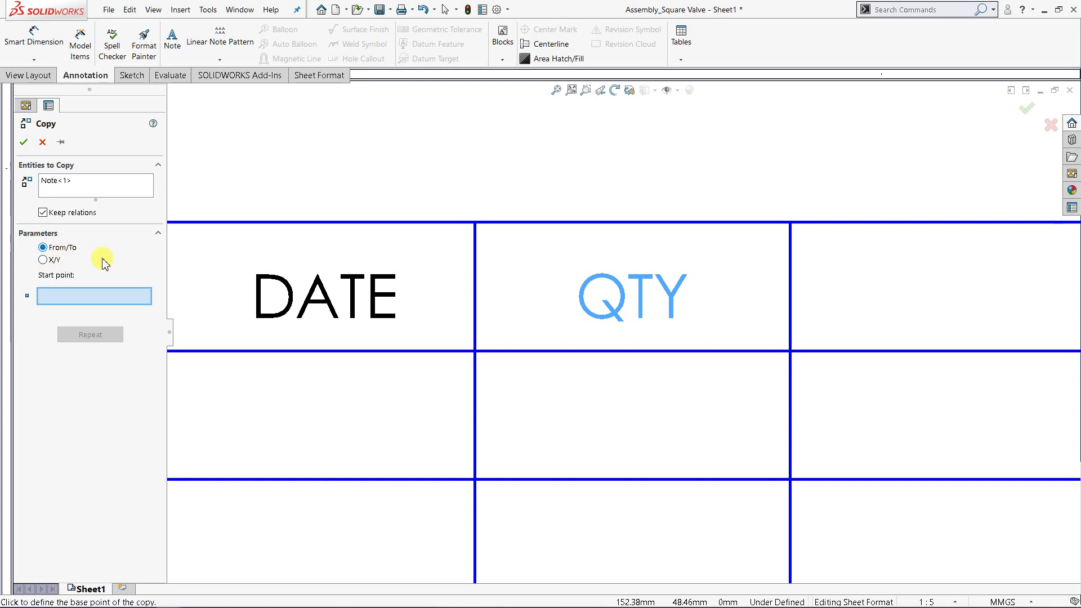
left_click(474, 223)
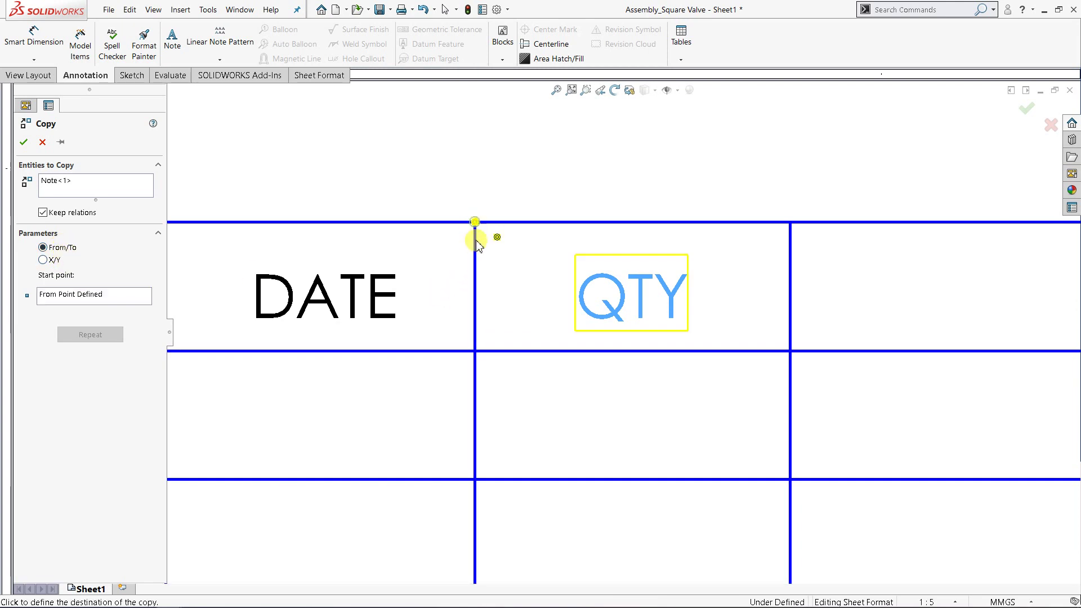
left_click(474, 351)
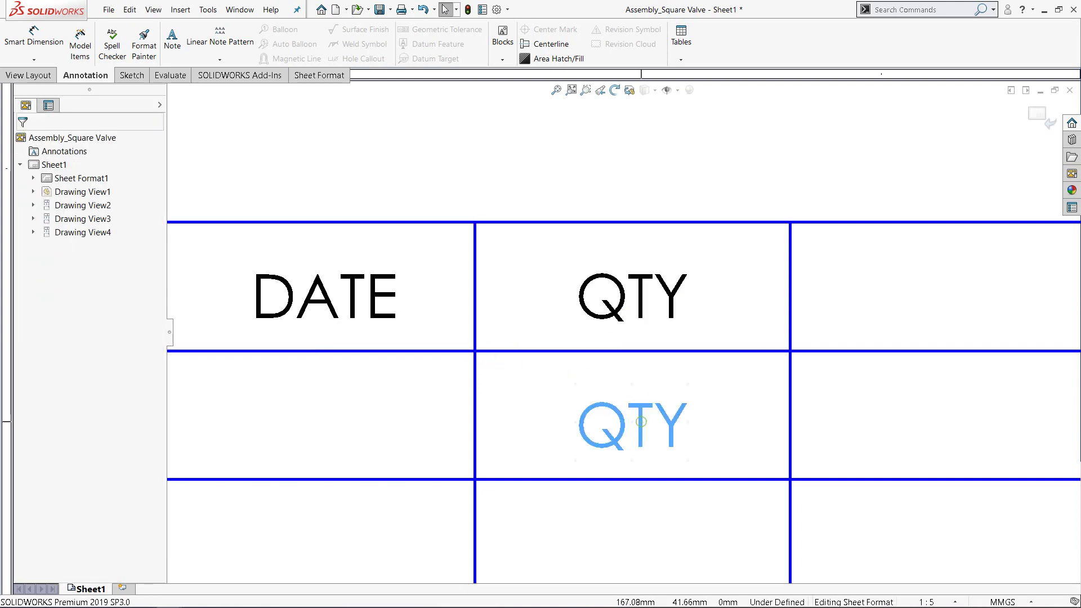
Step: Change the copied note below the QTY header to "1 SET" and centre it in its cell
double_click(642, 425)
double_click(642, 425)
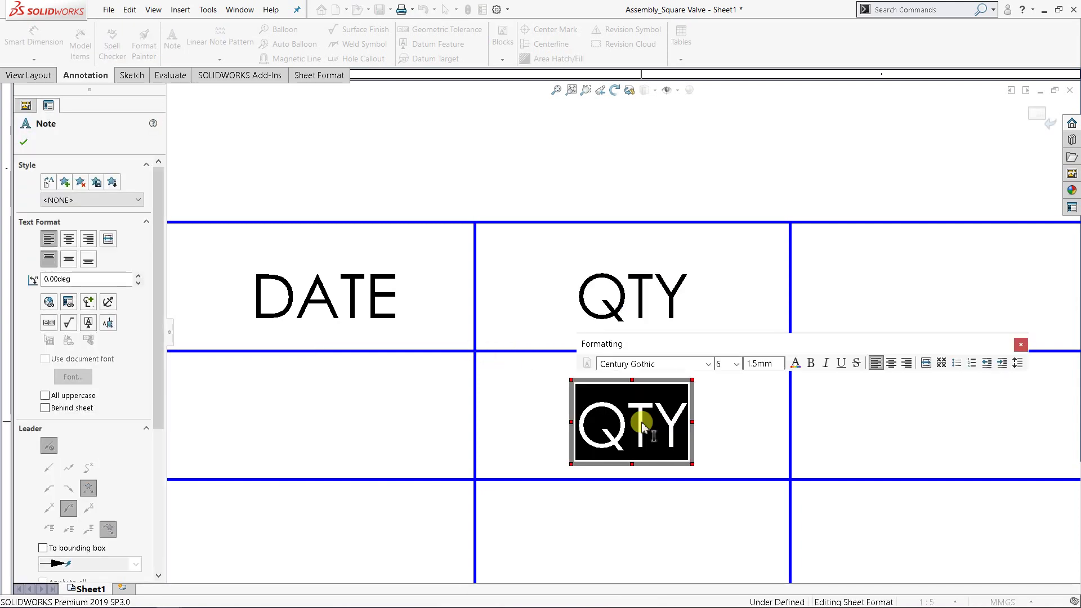
type("1")
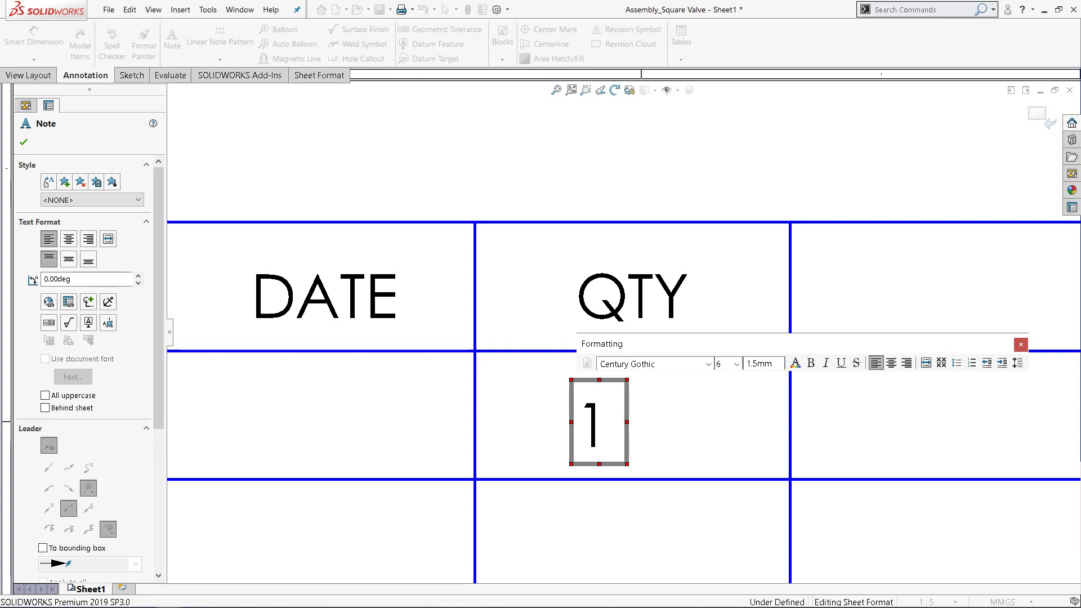
type(" SET")
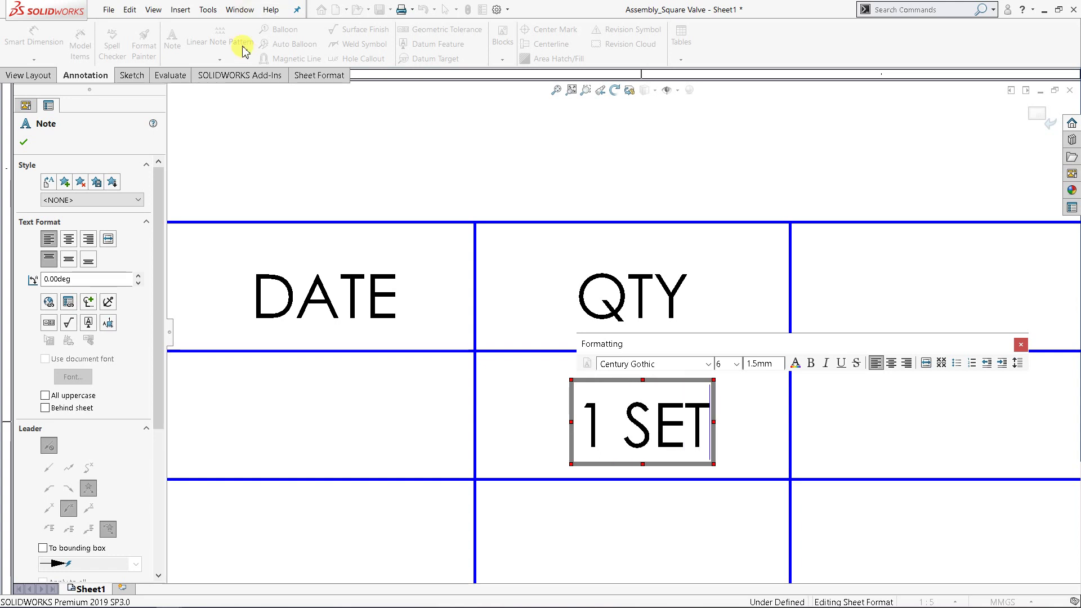
left_click(32, 144)
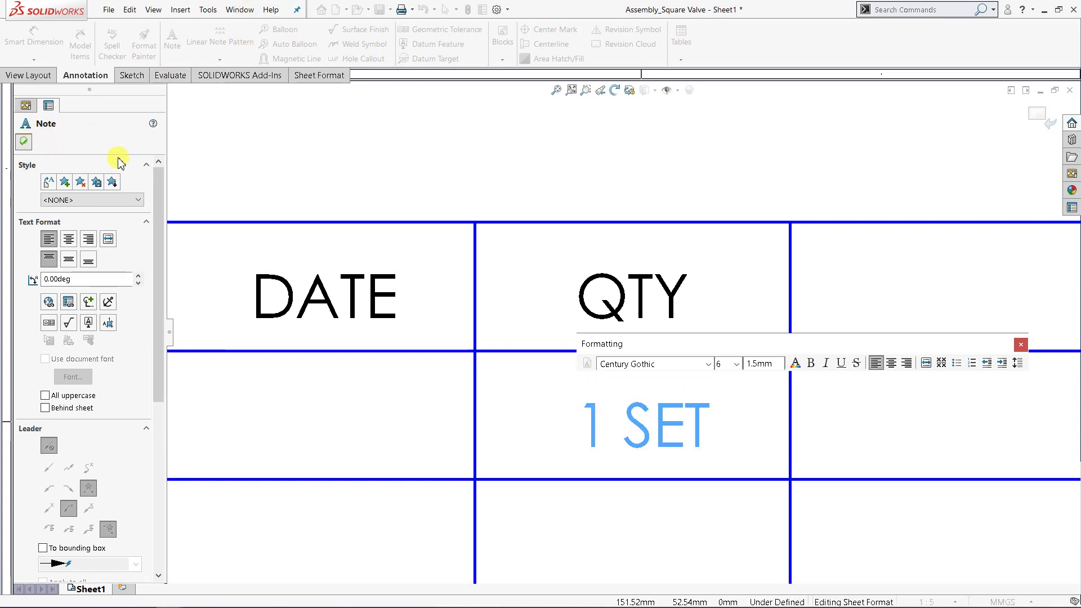
scroll(636, 429, "down", 3)
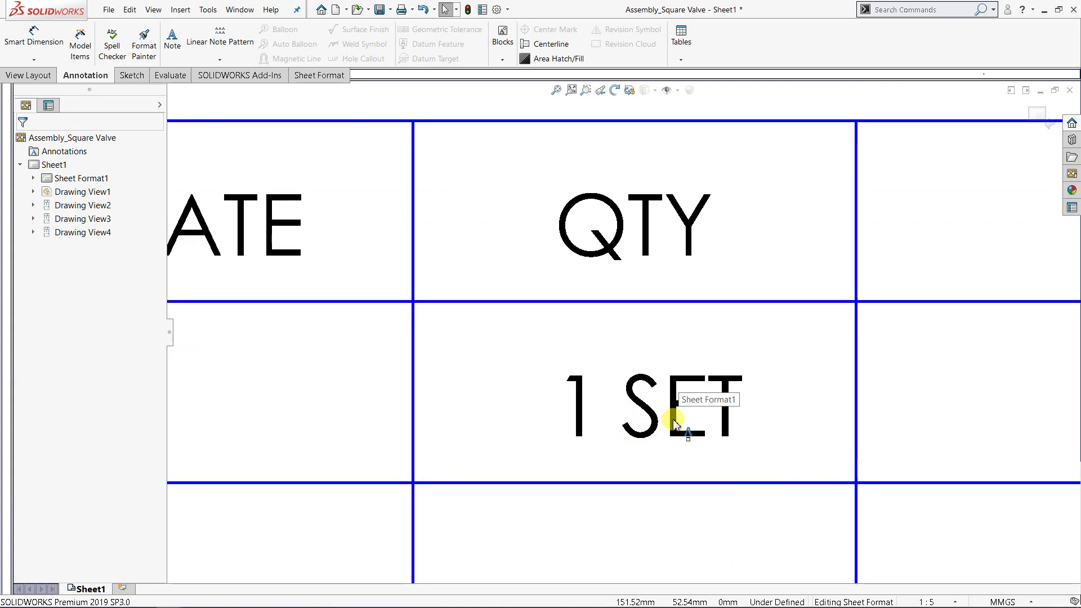
left_click_drag(675, 423, 655, 414)
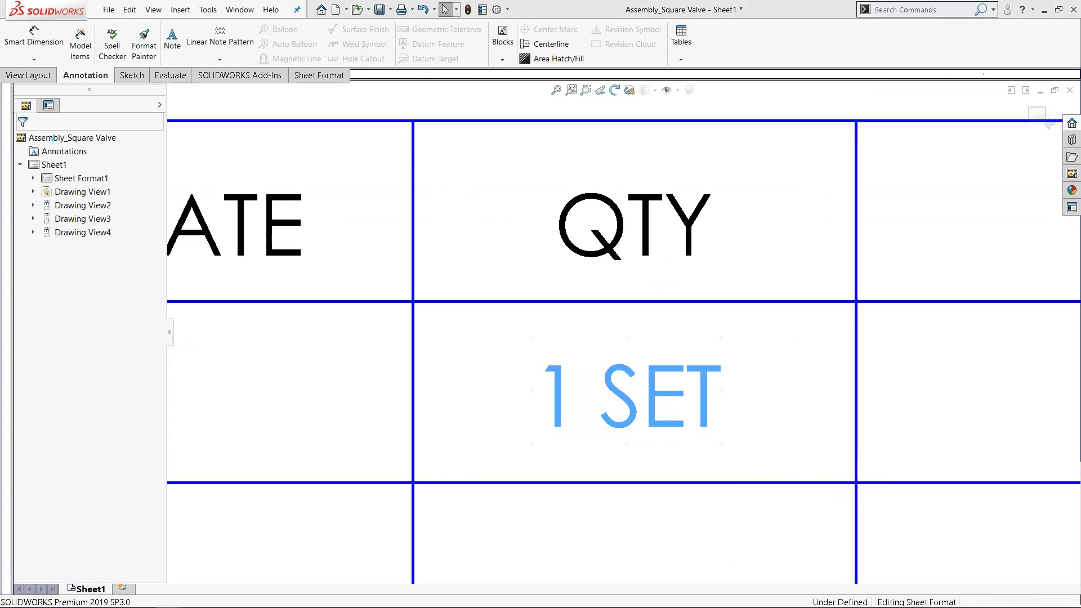
Step: Finish the quantity note and return from the sheet format to editing Sheet1
left_click(556, 91)
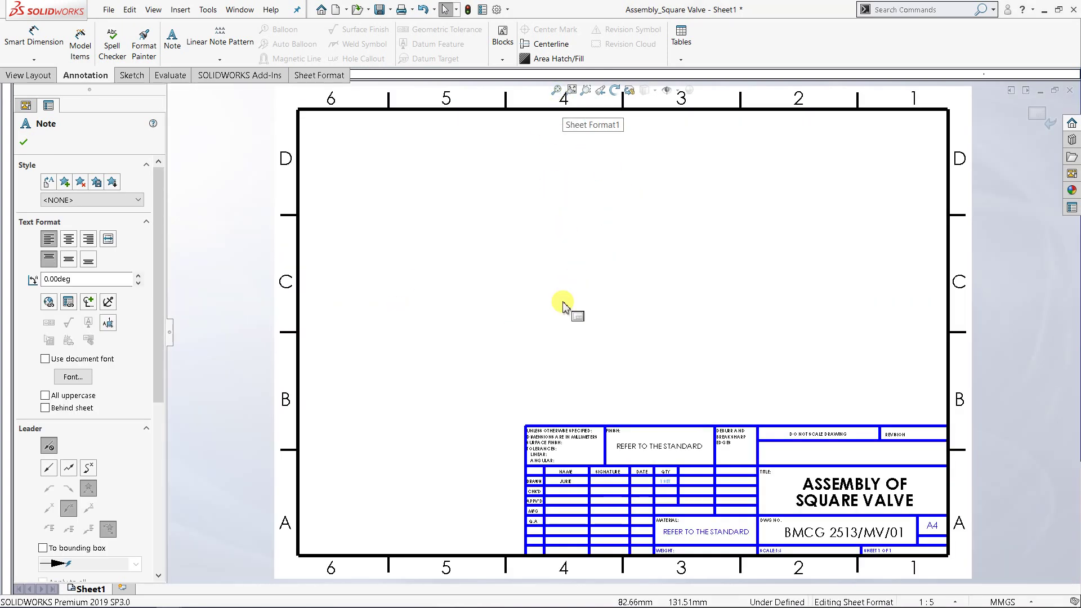
left_click(24, 141)
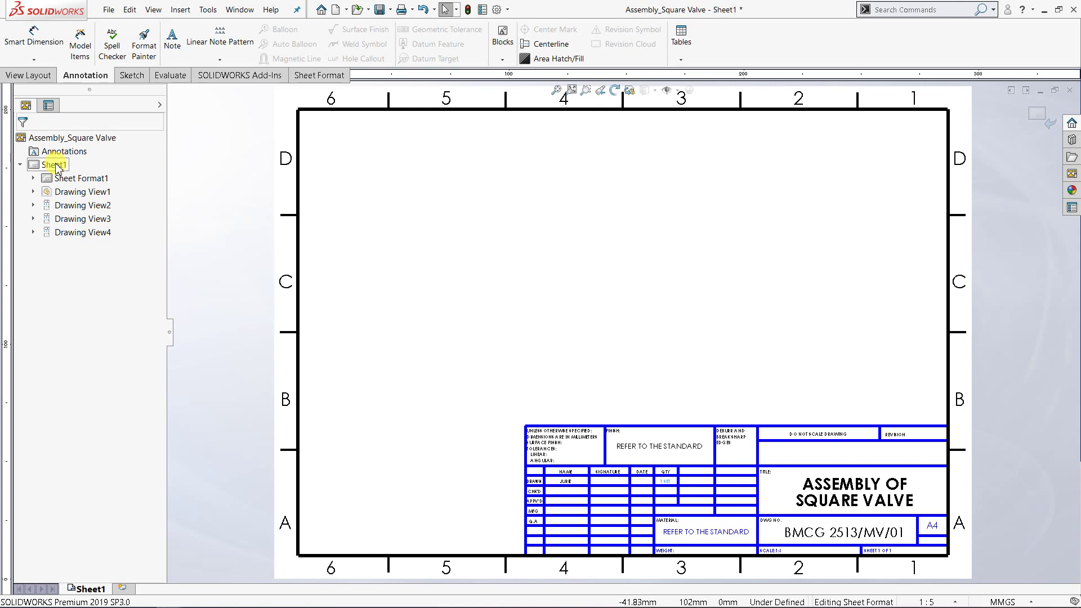
right_click(56, 167)
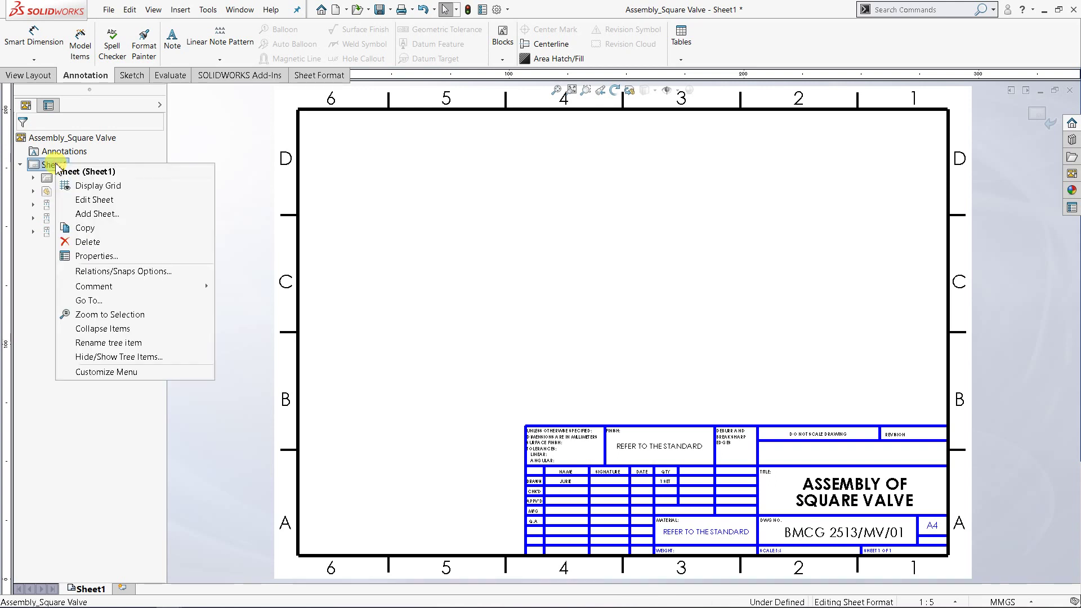
left_click(86, 200)
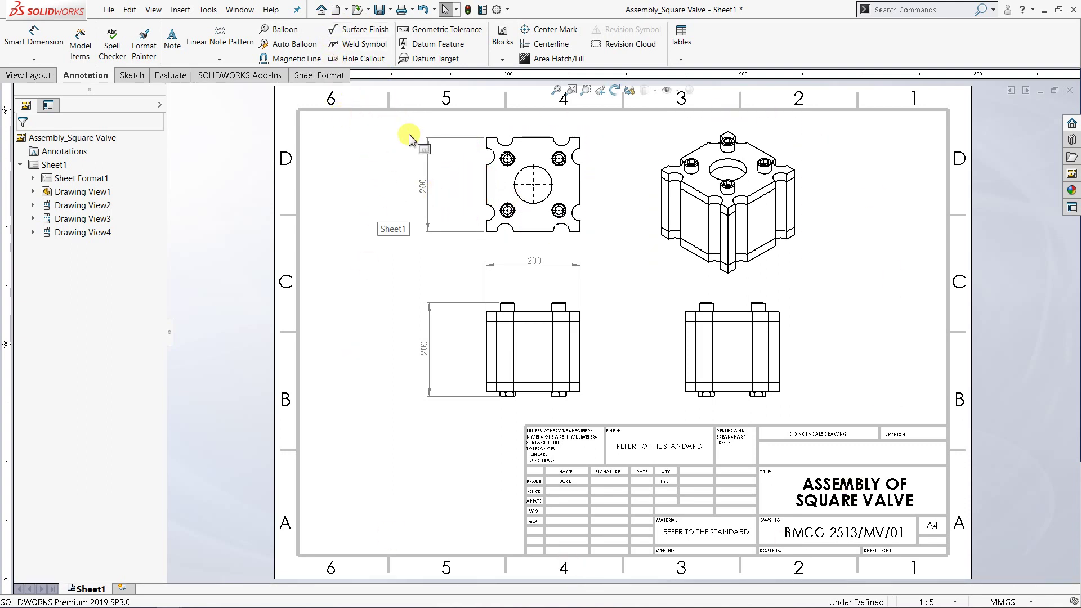
Step: Create a new drawing that uses the "a4 - landscape.slddrt" sheet format
left_click(336, 9)
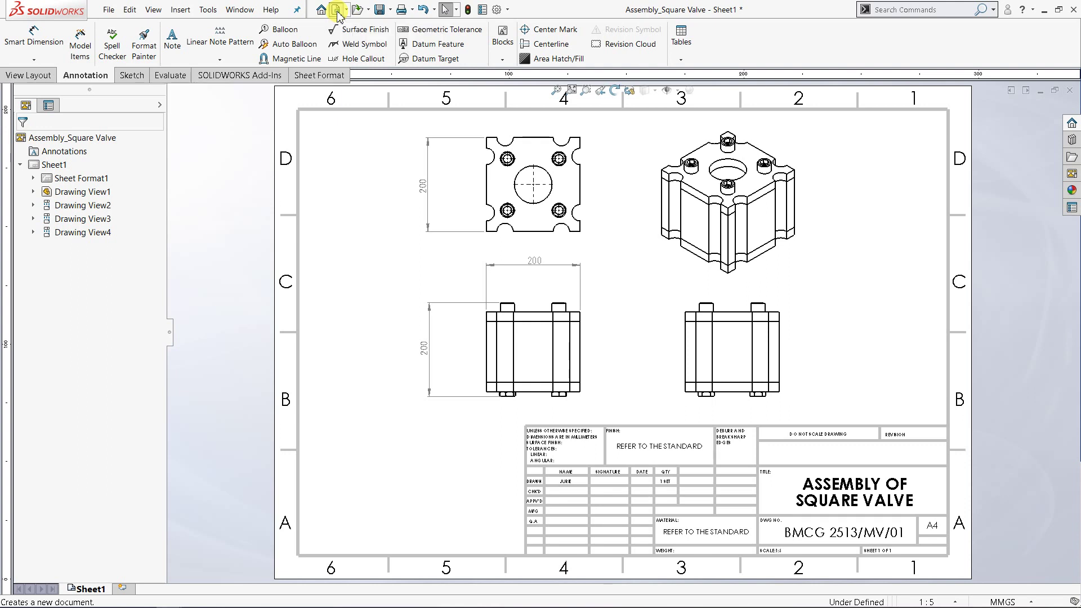
double_click(676, 246)
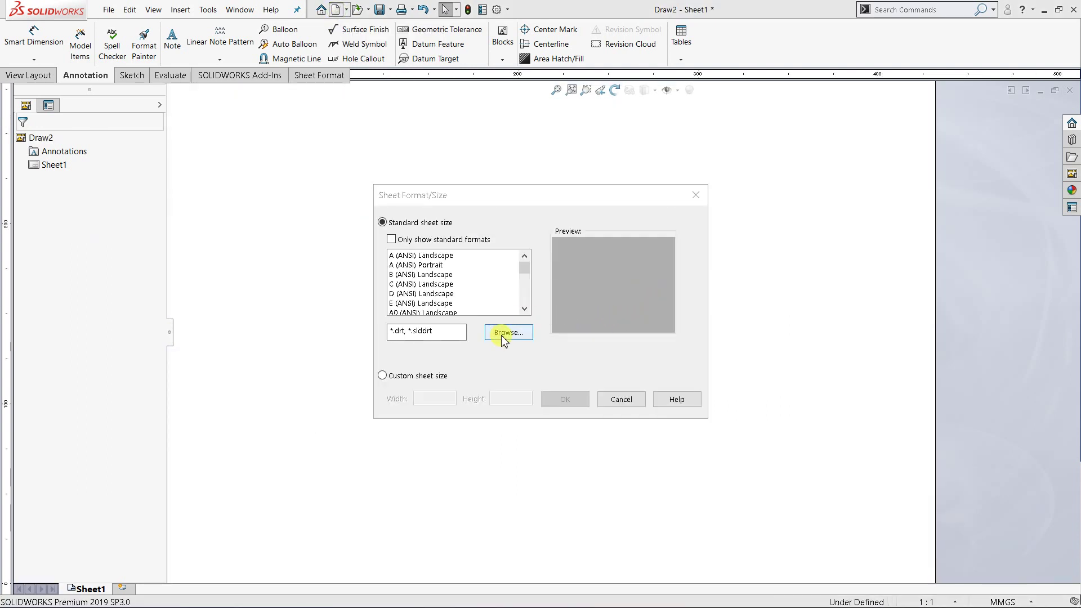
left_click(506, 333)
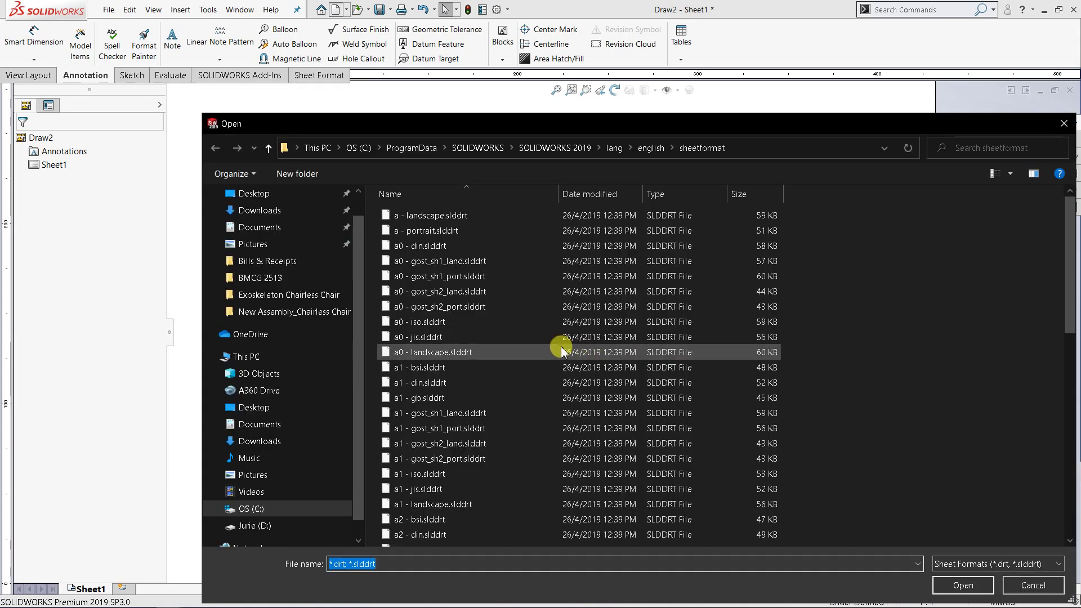
scroll(478, 391, "down", 2)
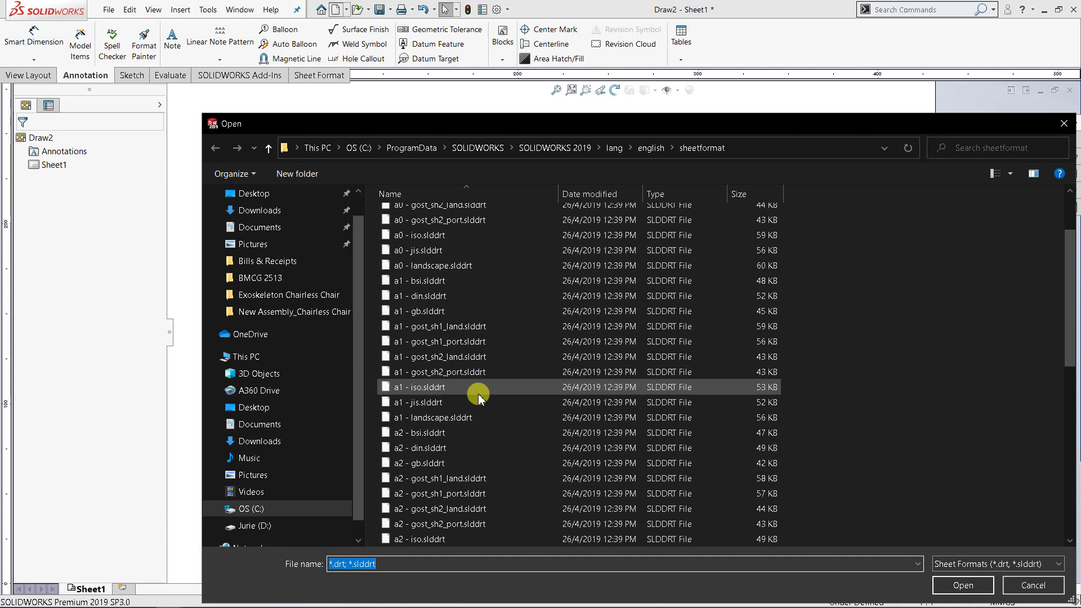
scroll(449, 403, "down", 7)
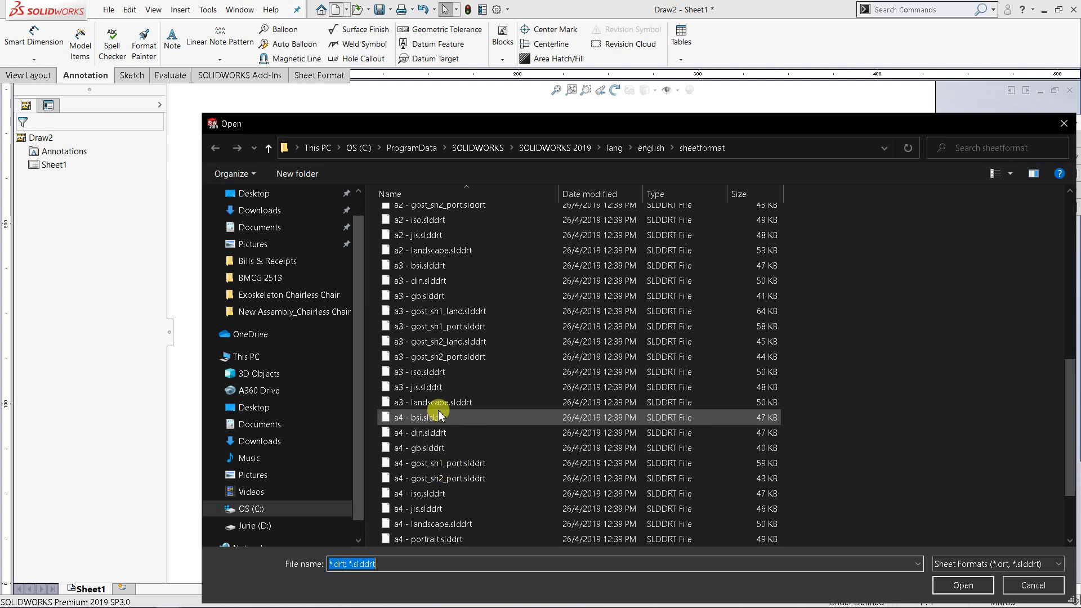
scroll(440, 416, "down", 2)
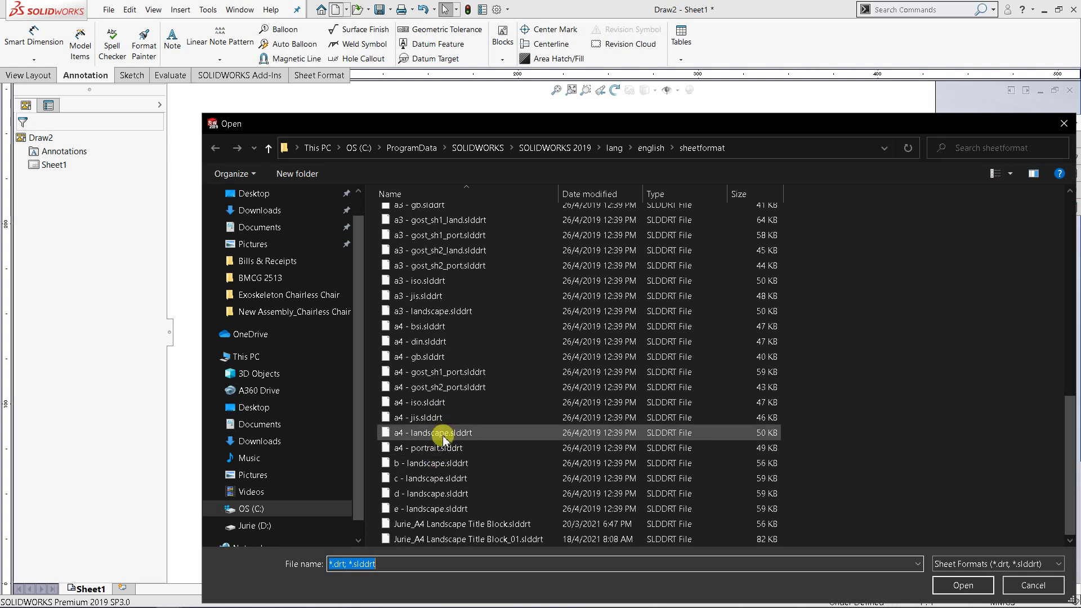
double_click(443, 433)
left_click(541, 401)
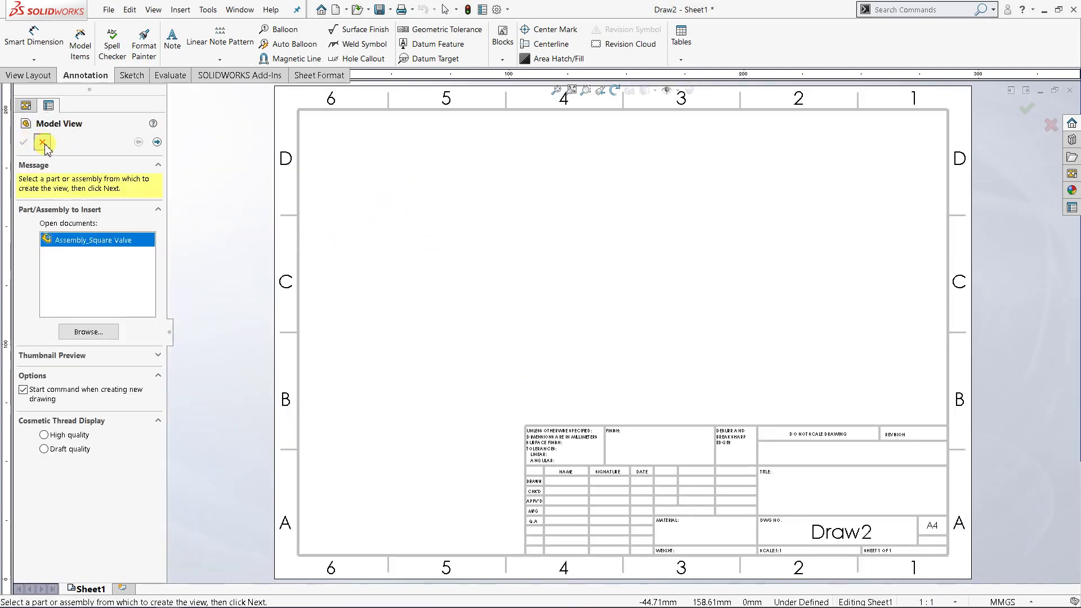
Step: Cancel the model view insertion and check the projection type in Sheet1's properties
left_click(43, 143)
right_click(53, 164)
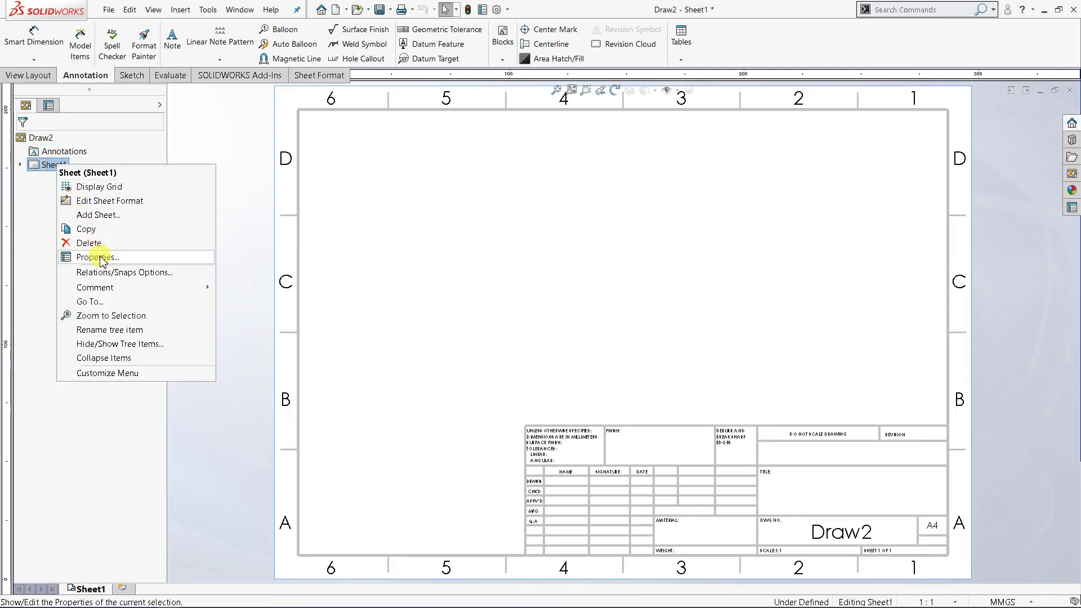
left_click(100, 258)
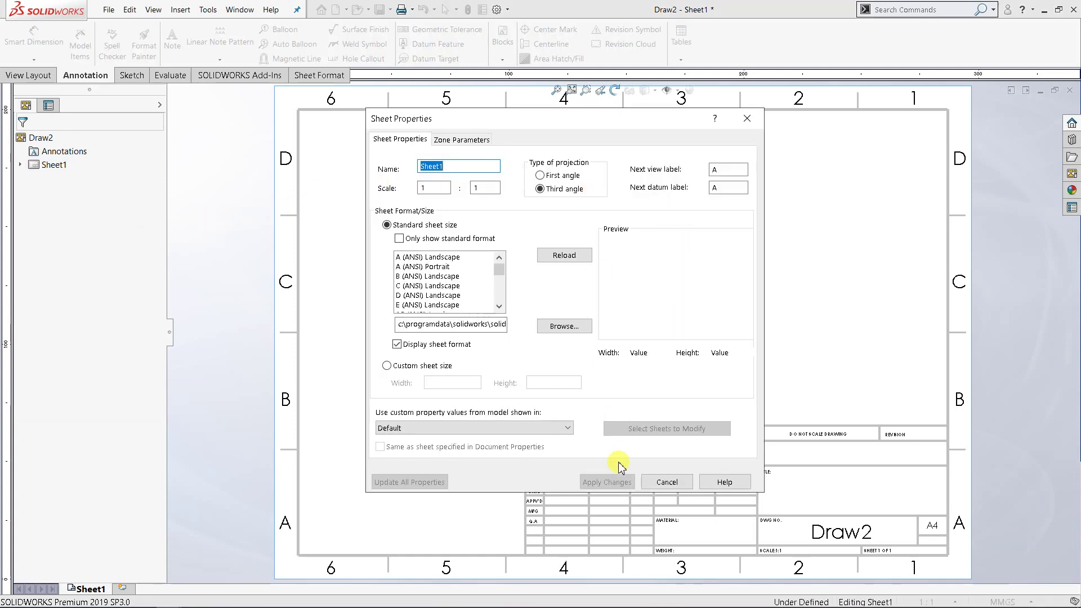
left_click(657, 483)
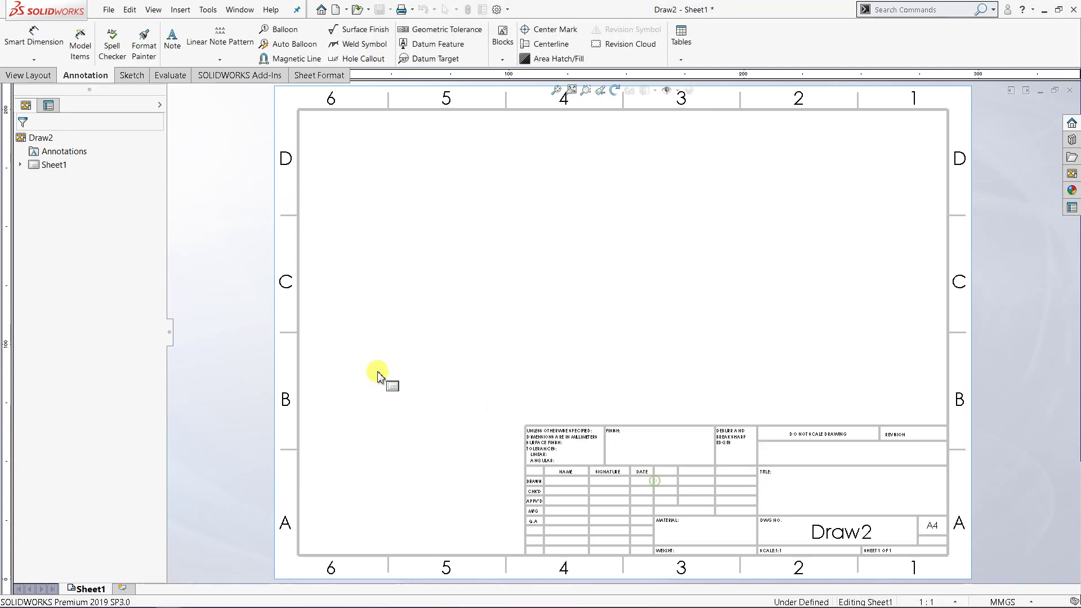
Step: Insert the standard three views of Assembly_Square Valve on the sheet
left_click(34, 78)
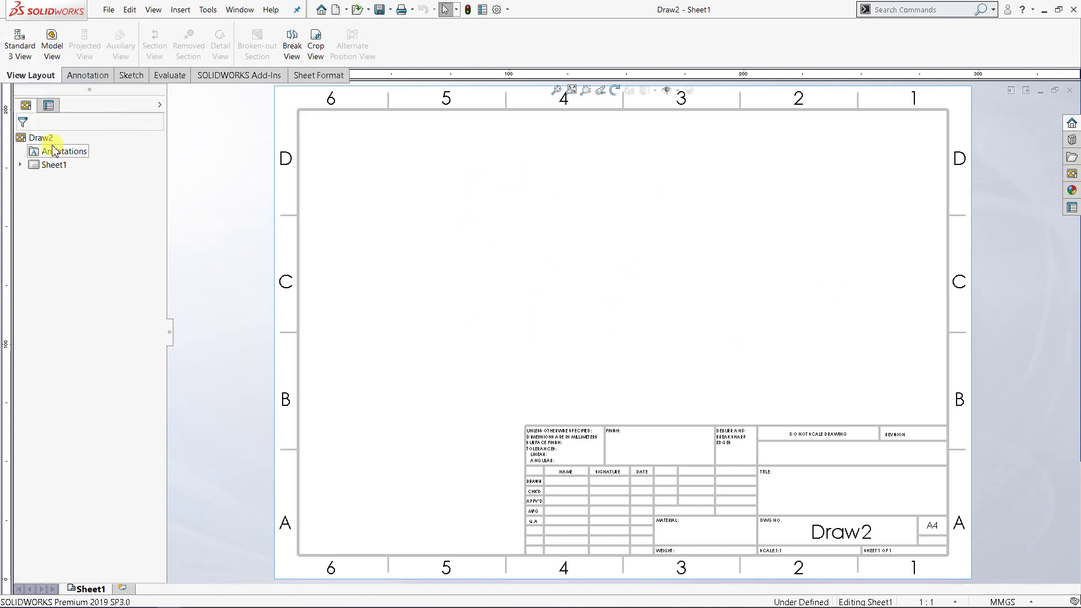
left_click(17, 57)
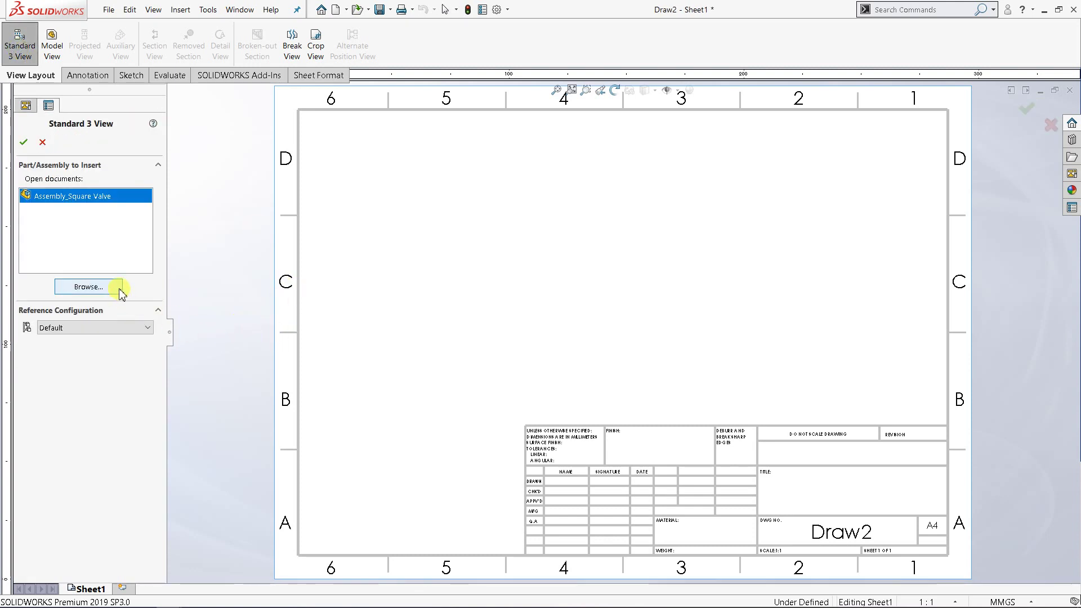
double_click(70, 197)
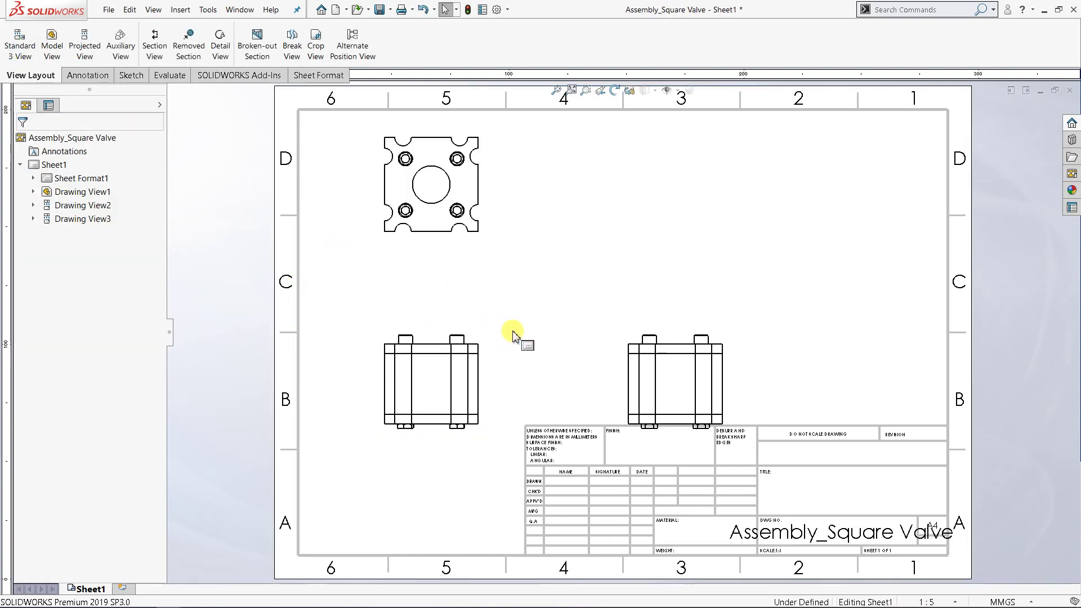
Step: Project an isometric view diagonally up and to the right from the front view, placing it beside the top view
left_click(419, 332)
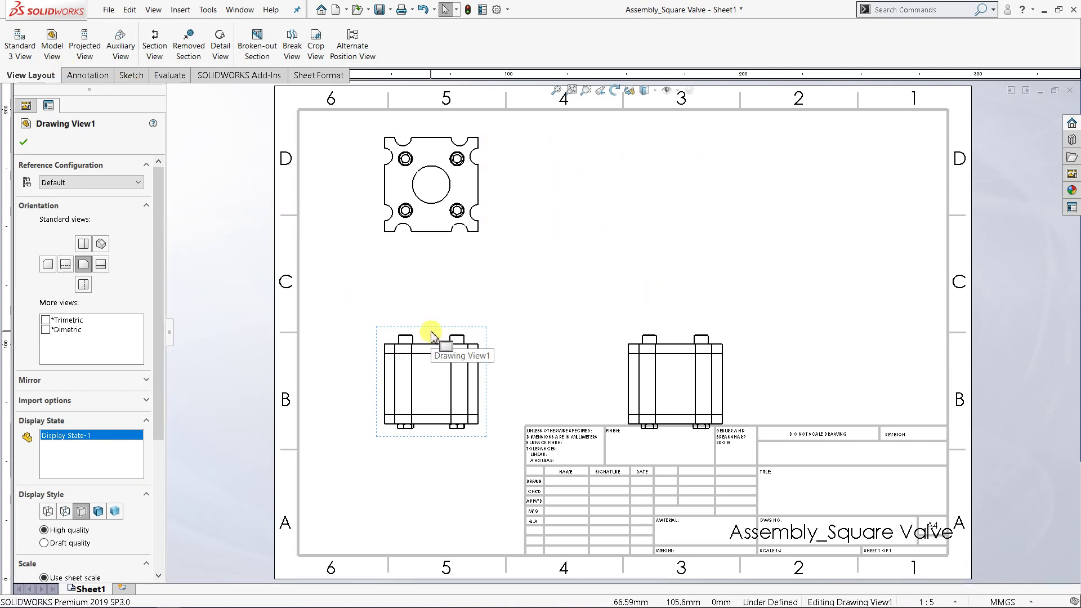
left_click(86, 44)
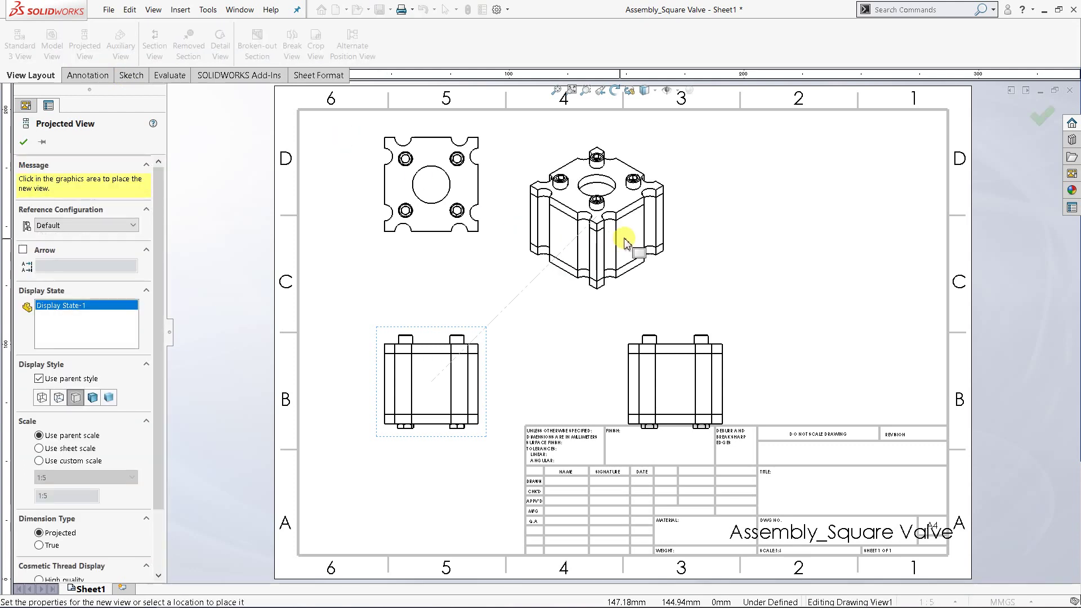
left_click(637, 275)
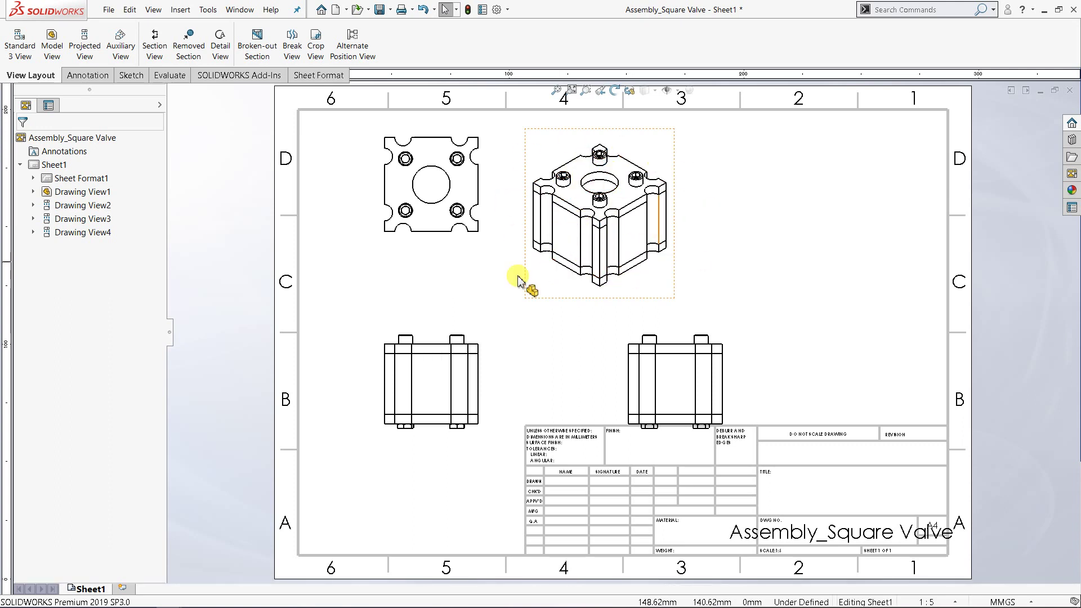
Step: Project a second isometric view diagonally up and to the left from the front view, across the sheet's left border
left_click(382, 234)
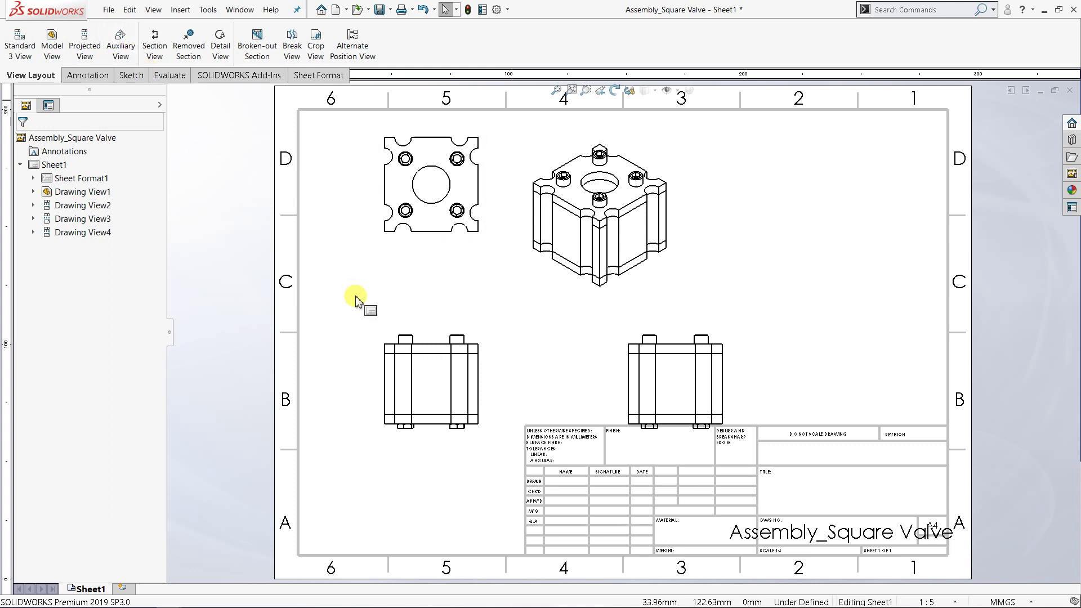
left_click(379, 338)
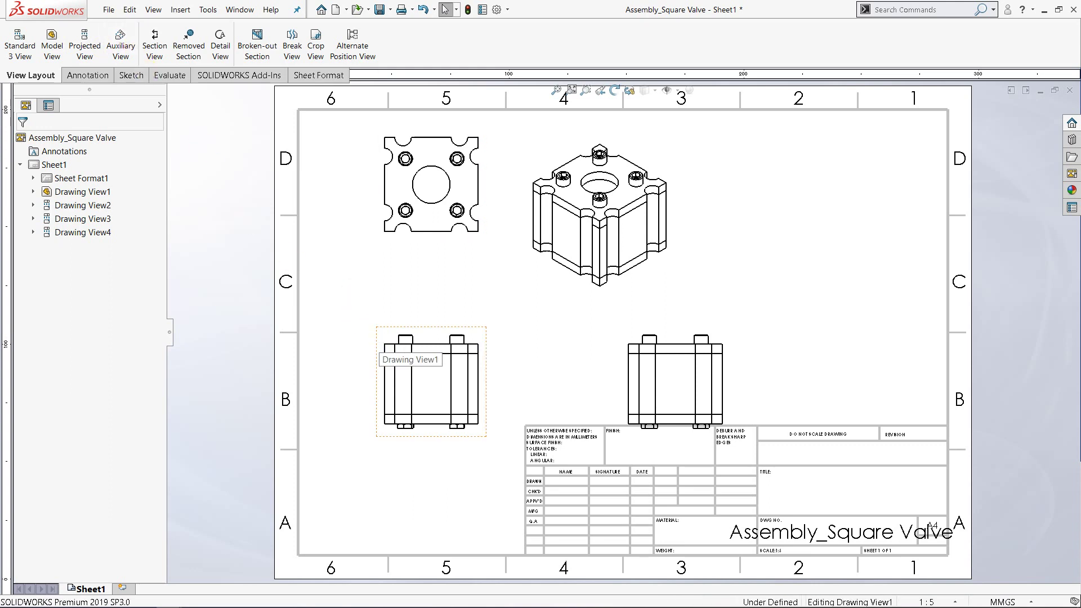
left_click(82, 49)
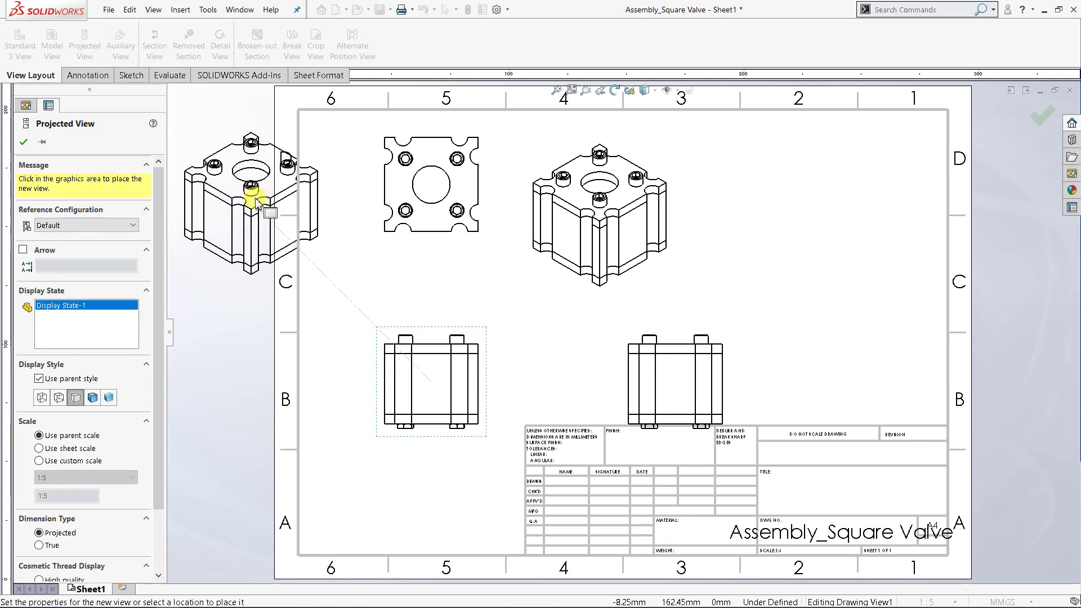
left_click(258, 203)
key("Escape")
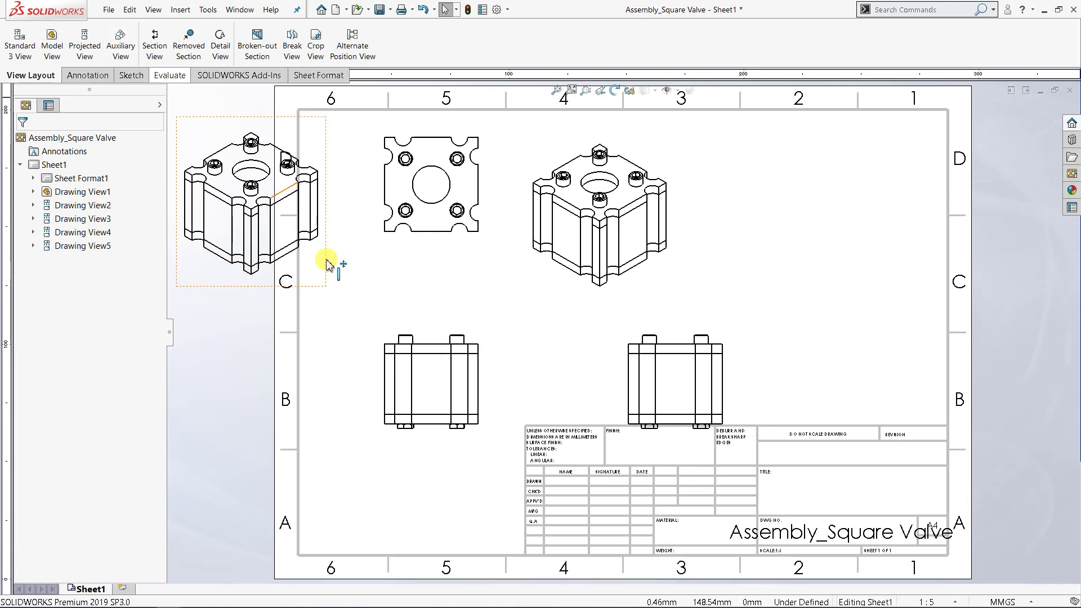
Step: Project a third isometric view diagonally down and to the left from the front view, showing the valve from below
left_click(423, 333)
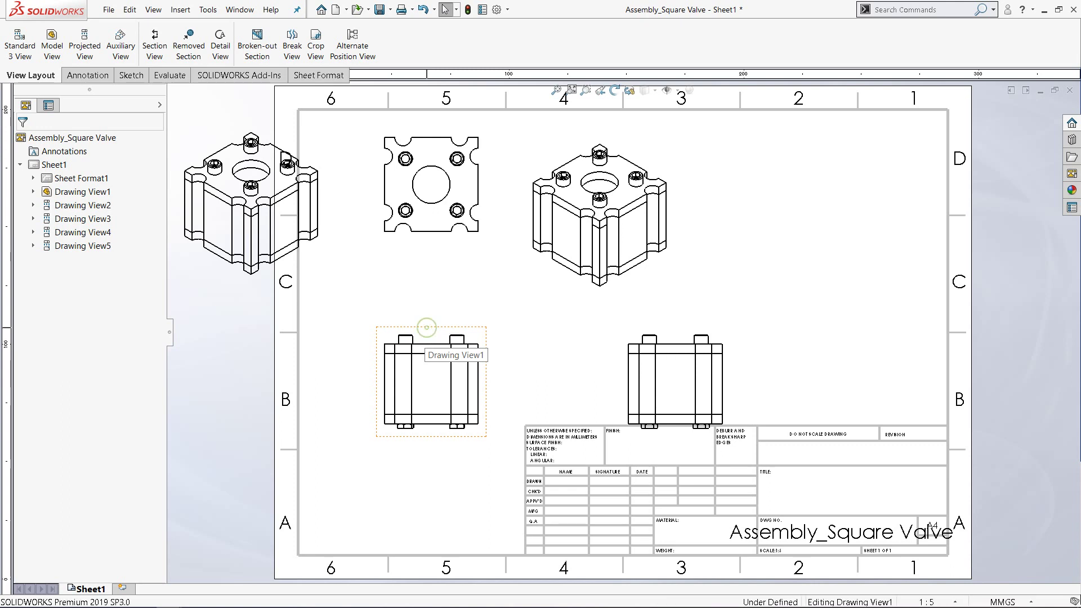
left_click(85, 47)
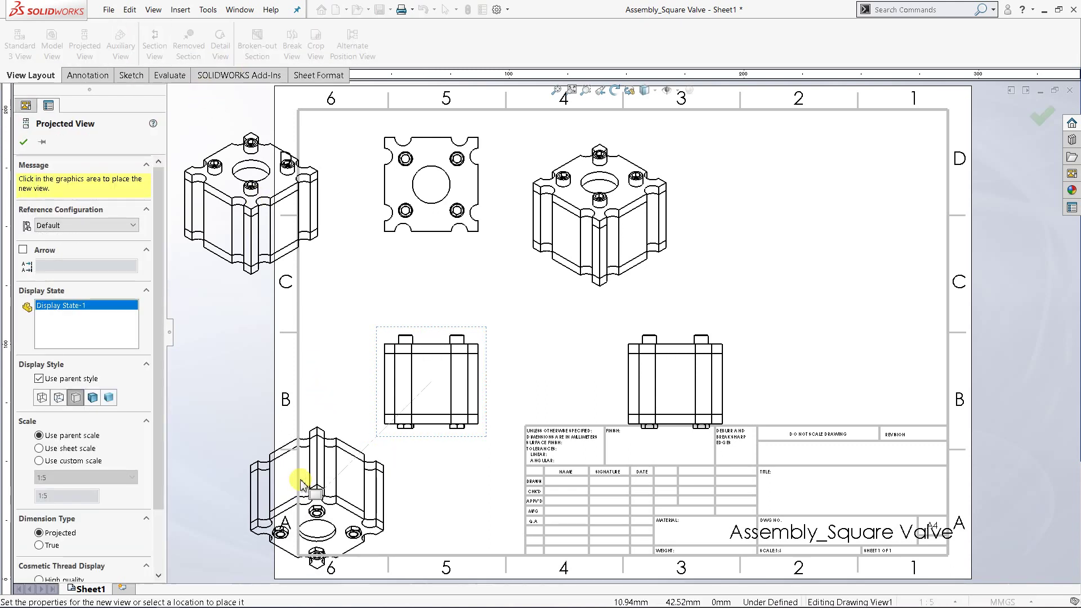
left_click(303, 483)
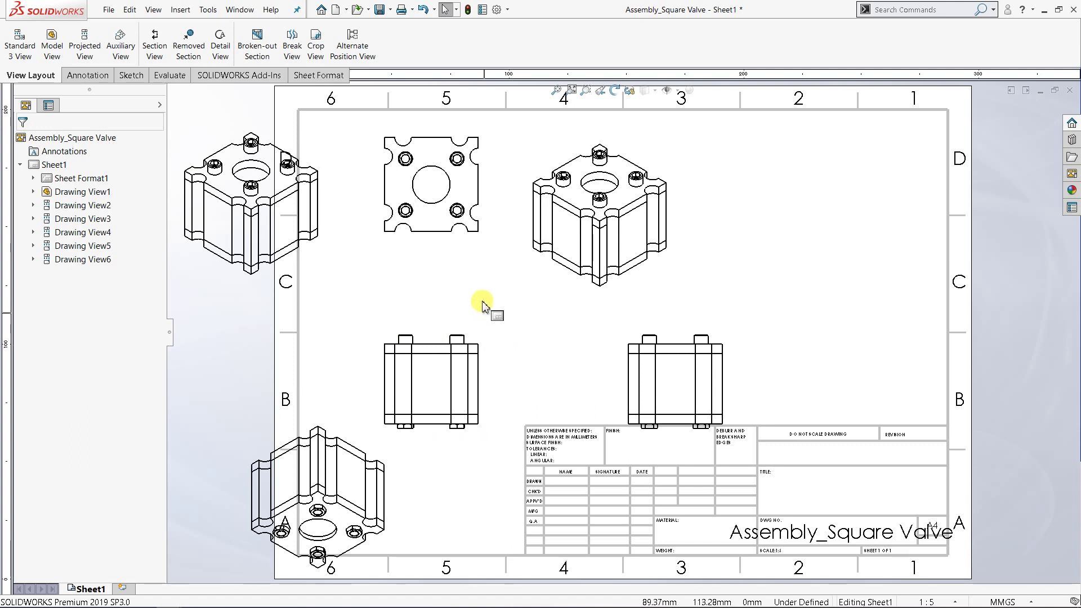
Step: Delete the front, top and side views, keeping only the three isometric views
left_click(483, 333)
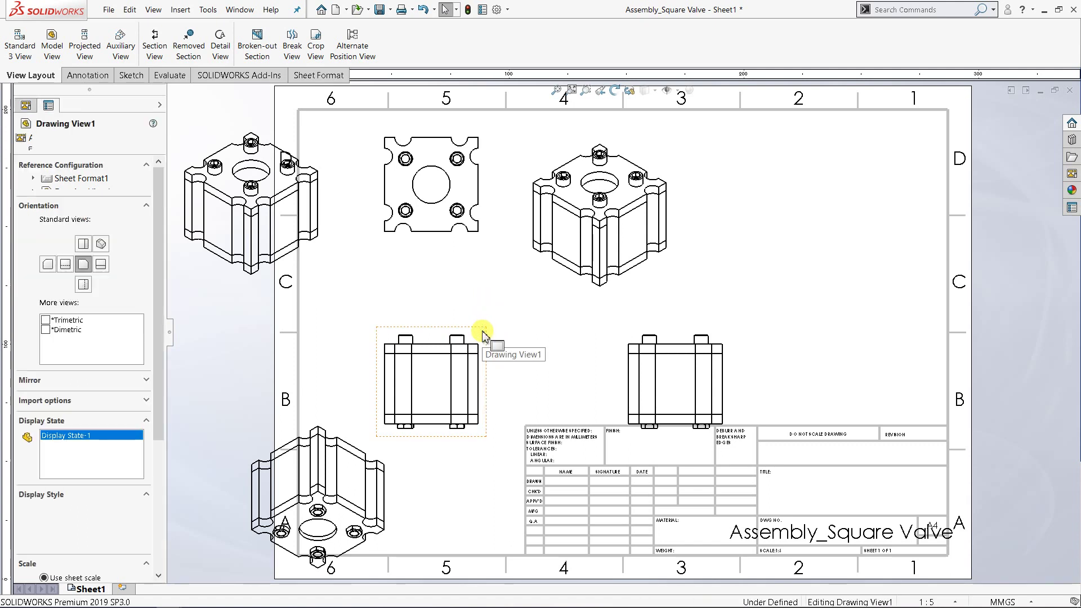
key("Delete")
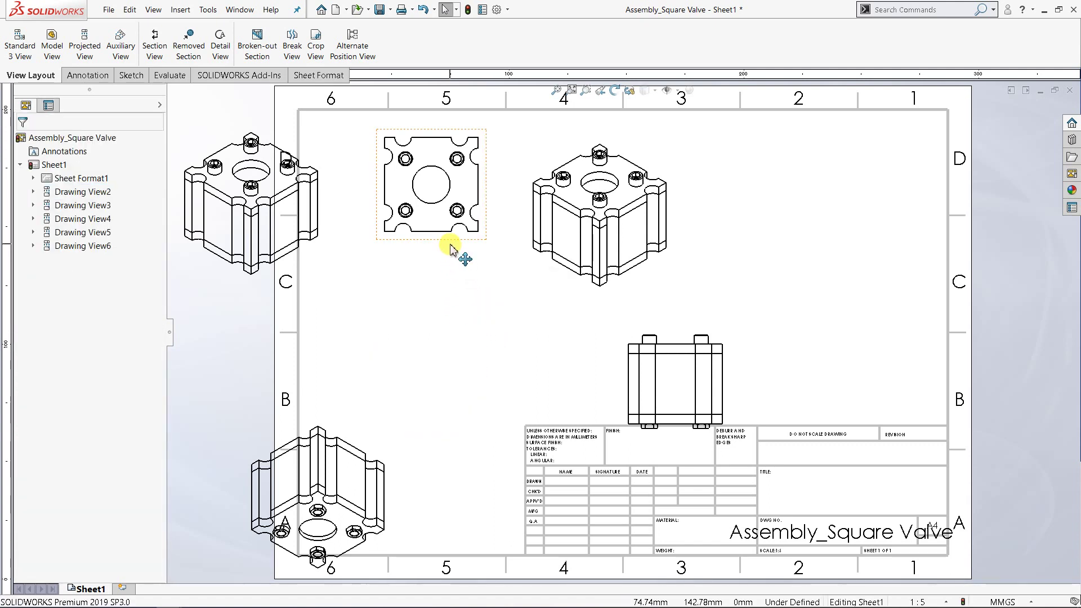
left_click(449, 242)
key("Delete")
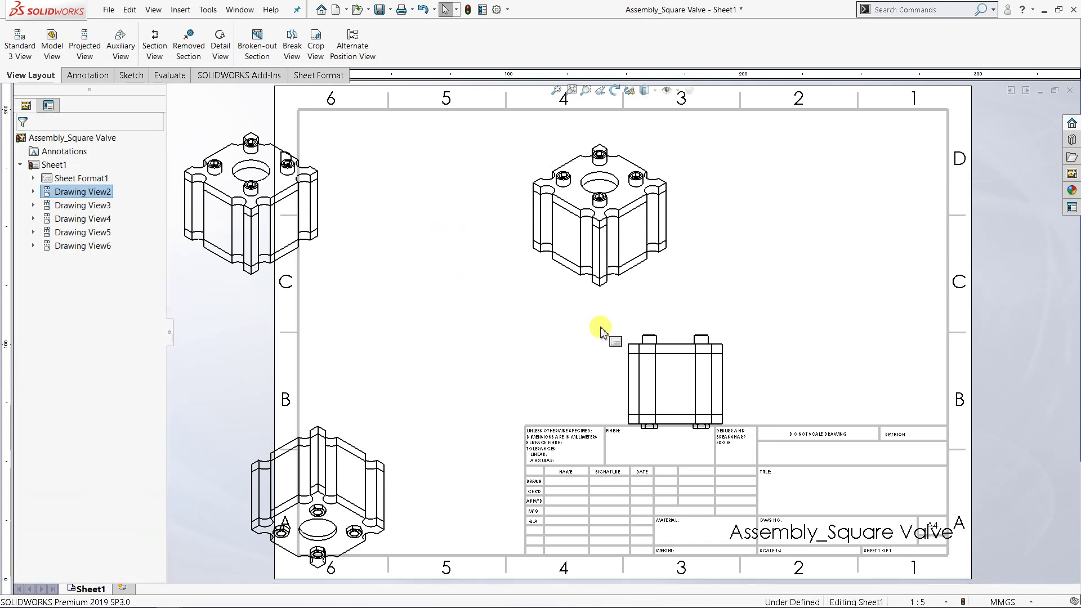
left_click(667, 332)
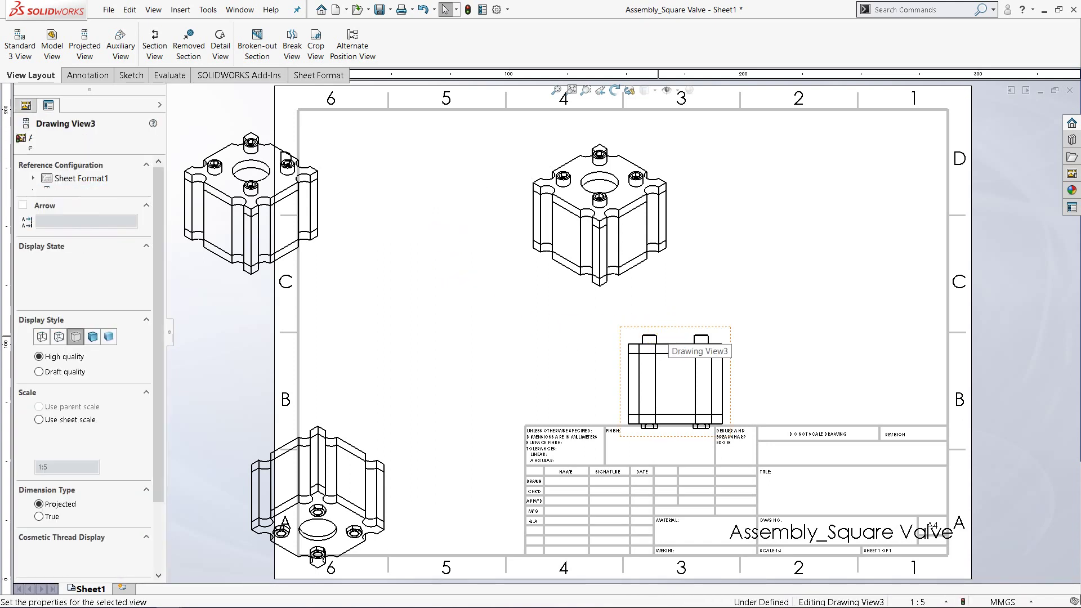
key("Delete")
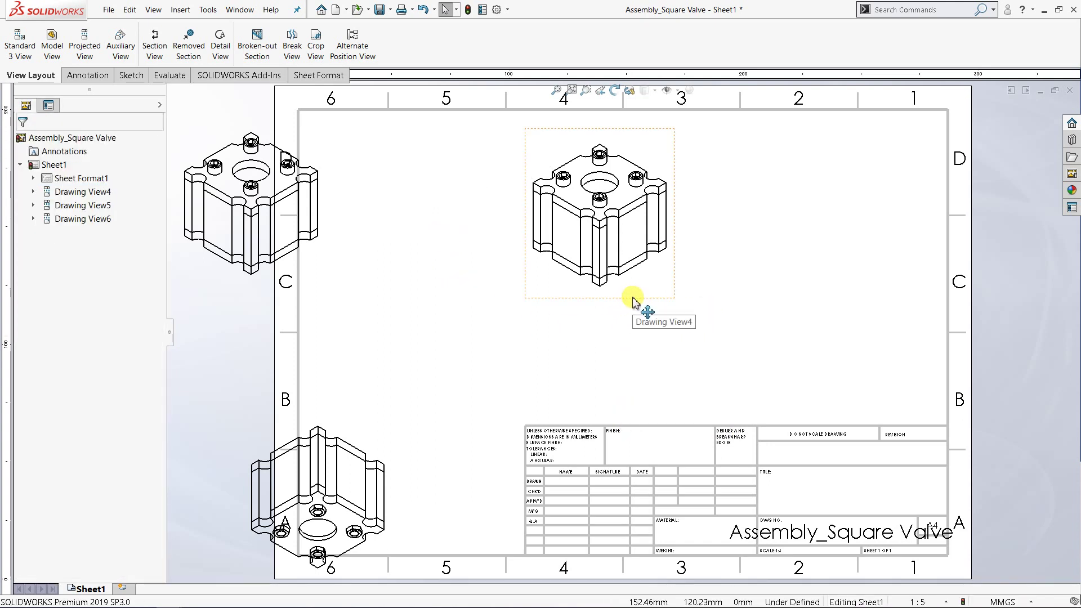
Step: Arrange the isometric views inside the border, with two side by side above and the underside view centred below them
left_click_drag(632, 299, 796, 299)
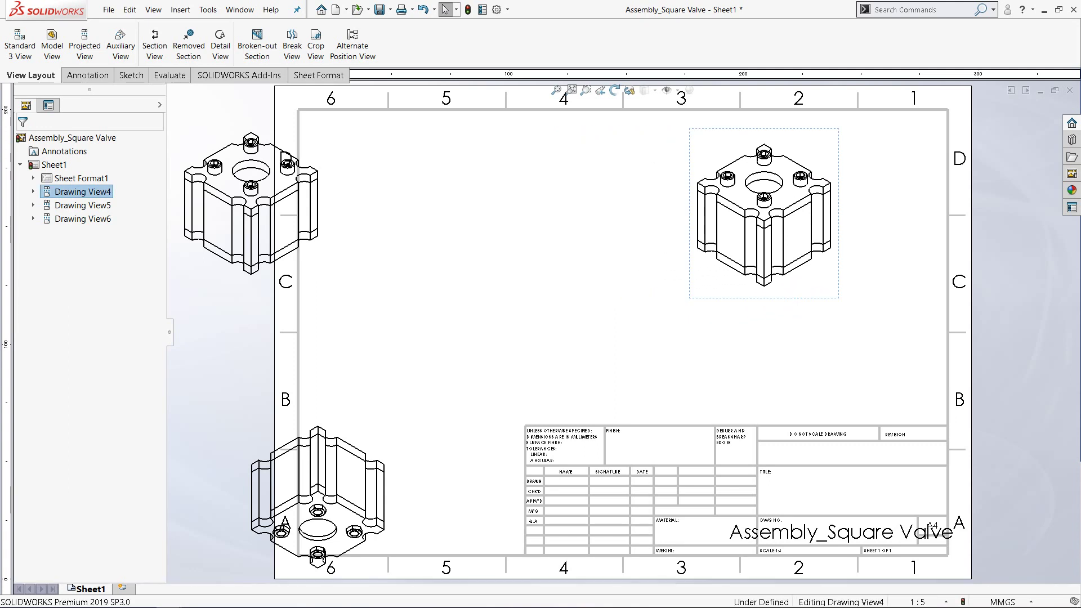
mouse_move(321, 289)
left_mouse_down()
mouse_move(516, 290)
mouse_move(568, 304)
left_mouse_up()
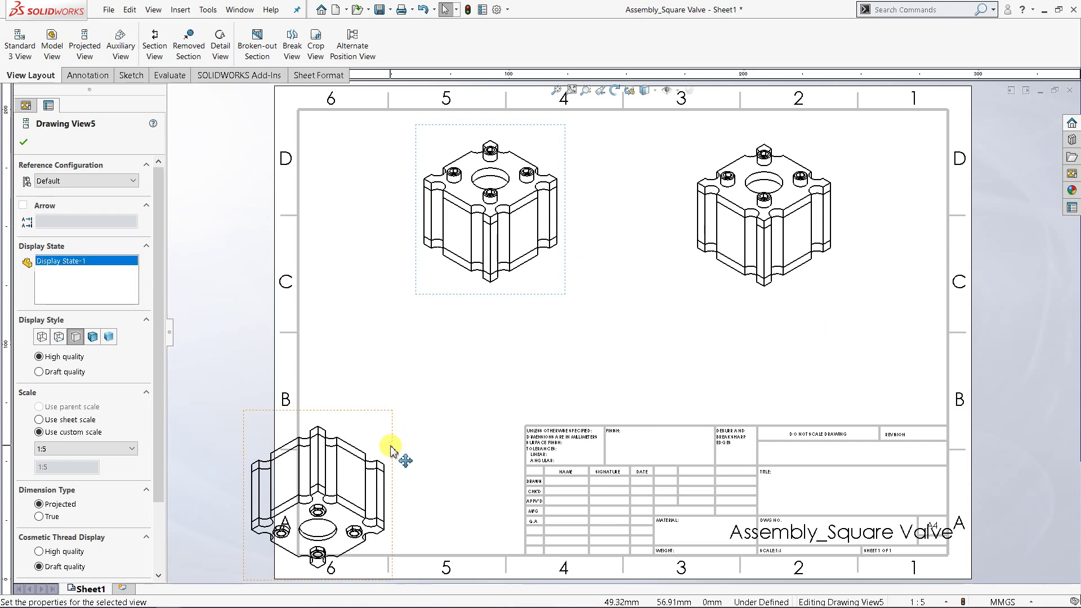
mouse_move(391, 448)
left_mouse_down()
mouse_move(690, 307)
mouse_move(698, 288)
left_mouse_up()
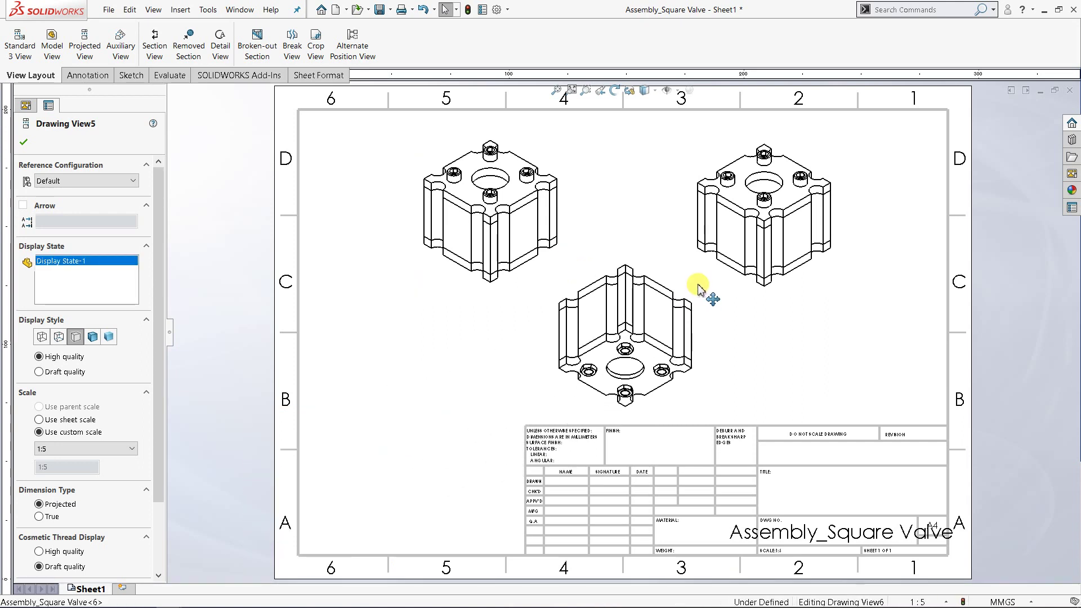
left_click(491, 376)
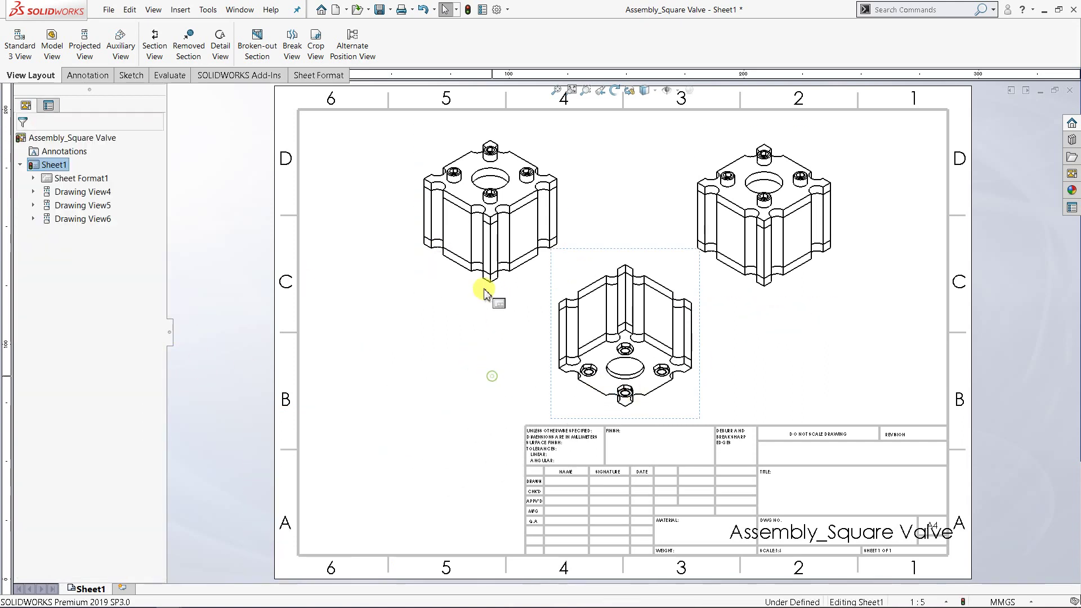
Step: Switch the upper-left isometric view's custom scale to User Defined with a 1:5 ratio
left_click(444, 294)
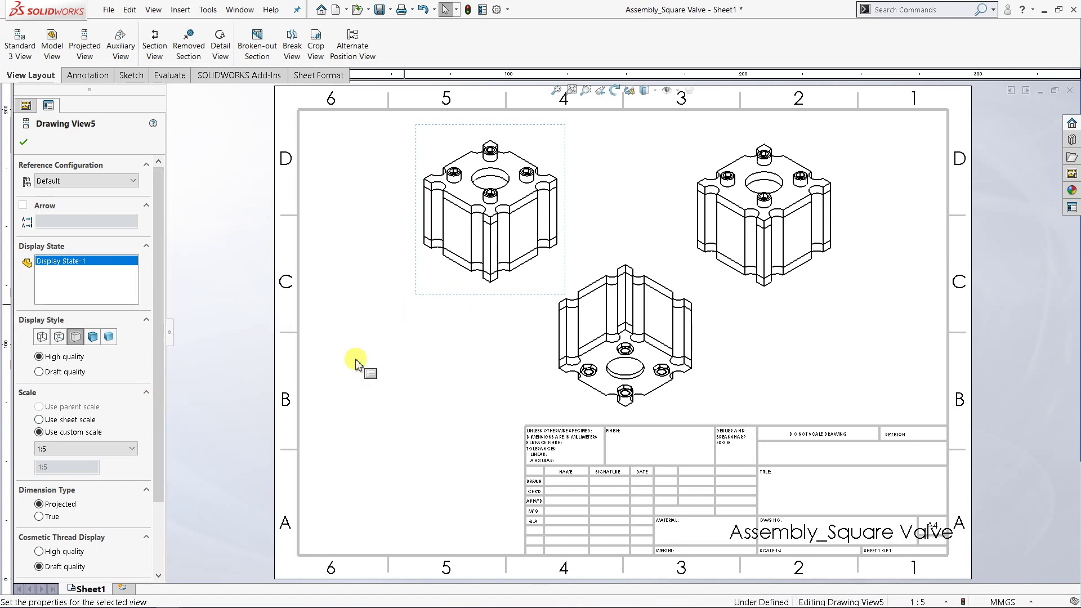
left_click_drag(157, 380, 159, 429)
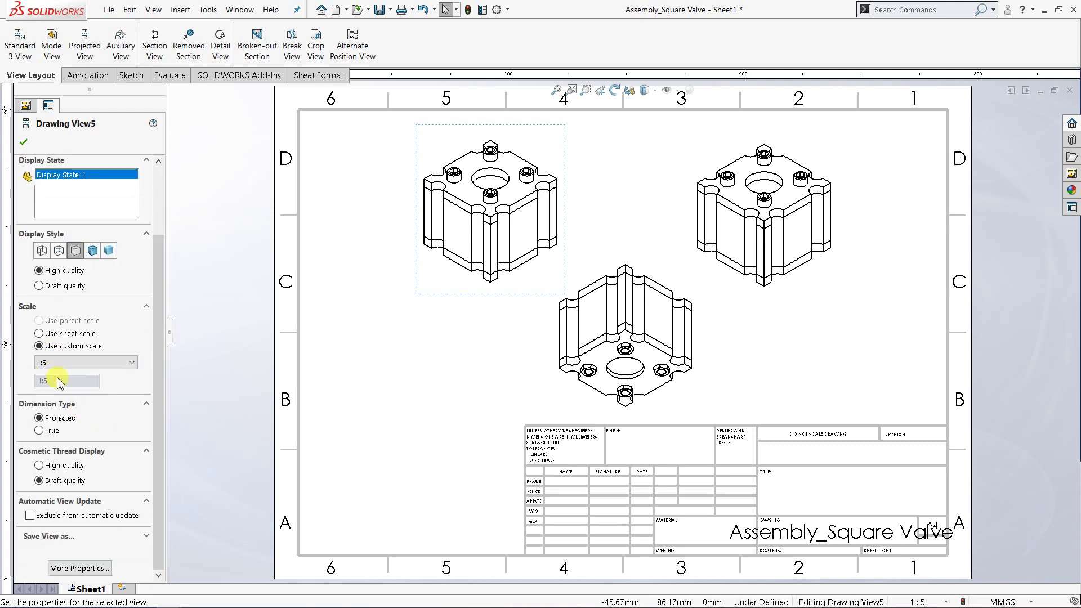
left_click(131, 362)
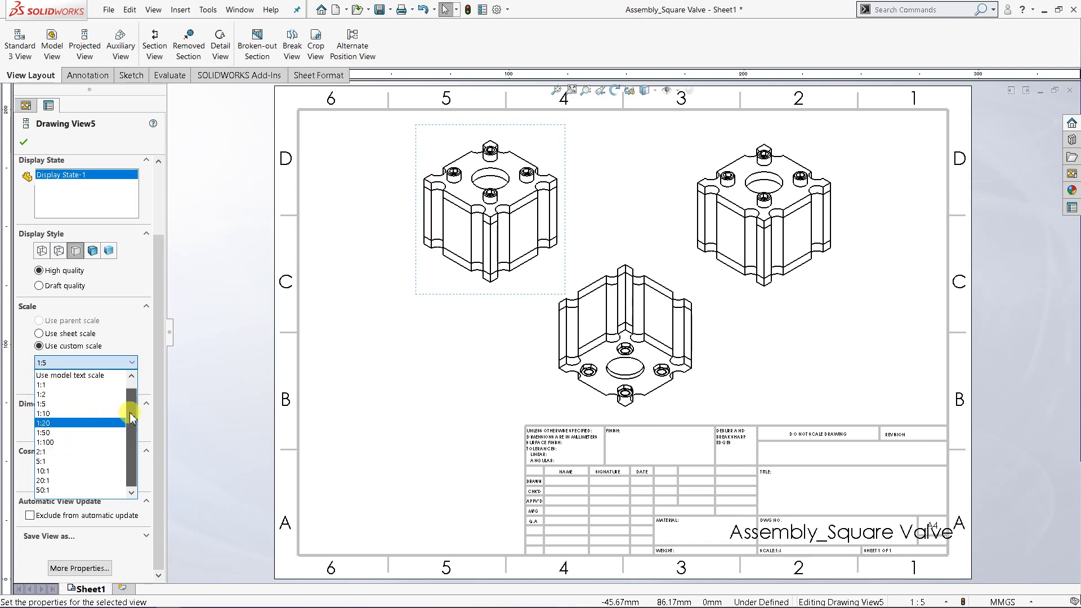
scroll(129, 423, "up", 2)
left_click(84, 374)
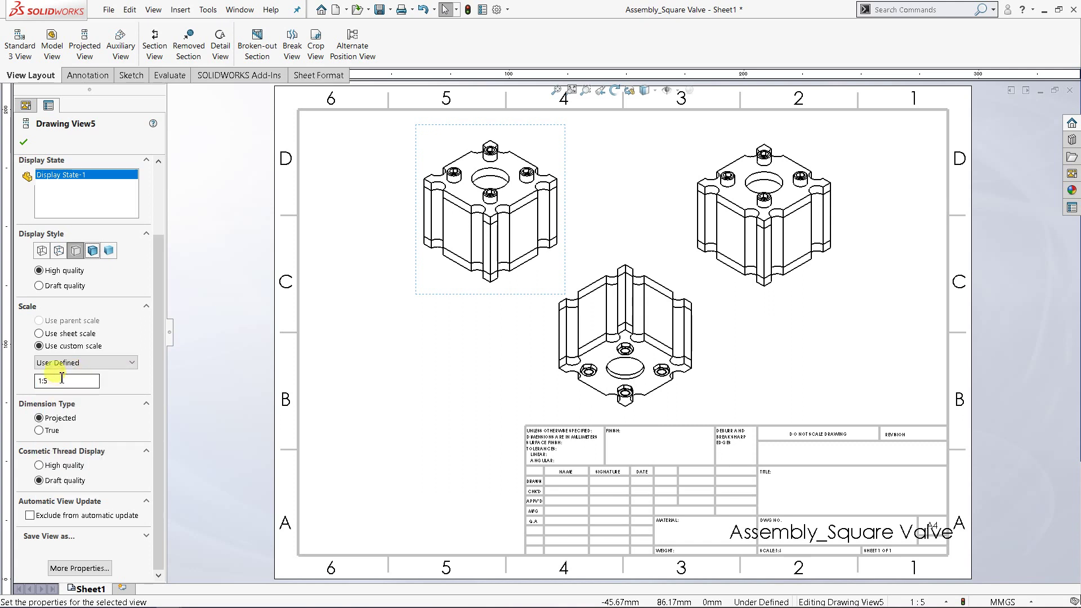
left_click(57, 383)
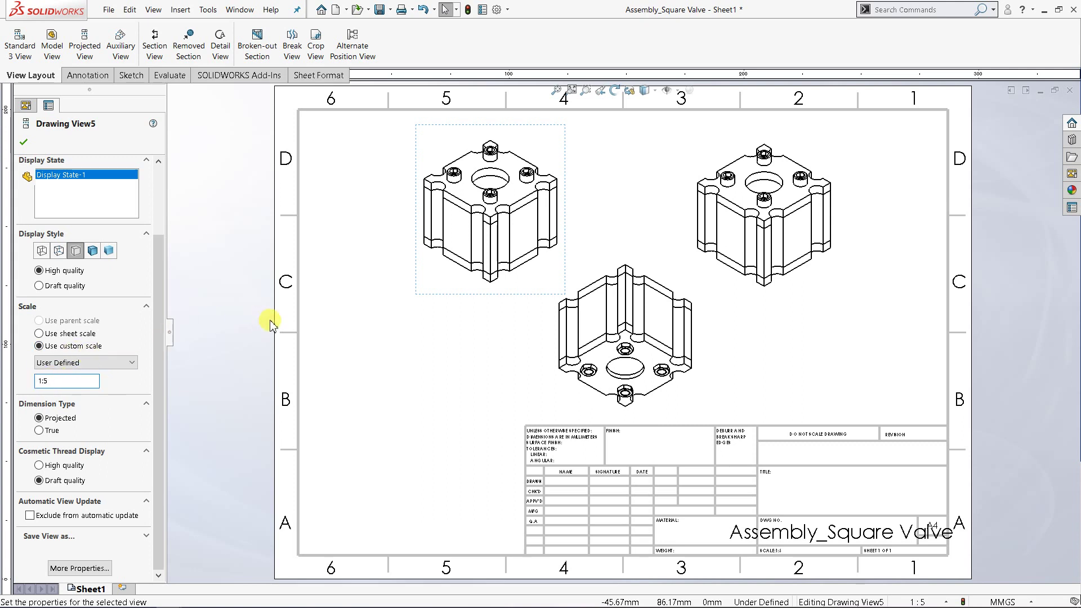
left_click(329, 307)
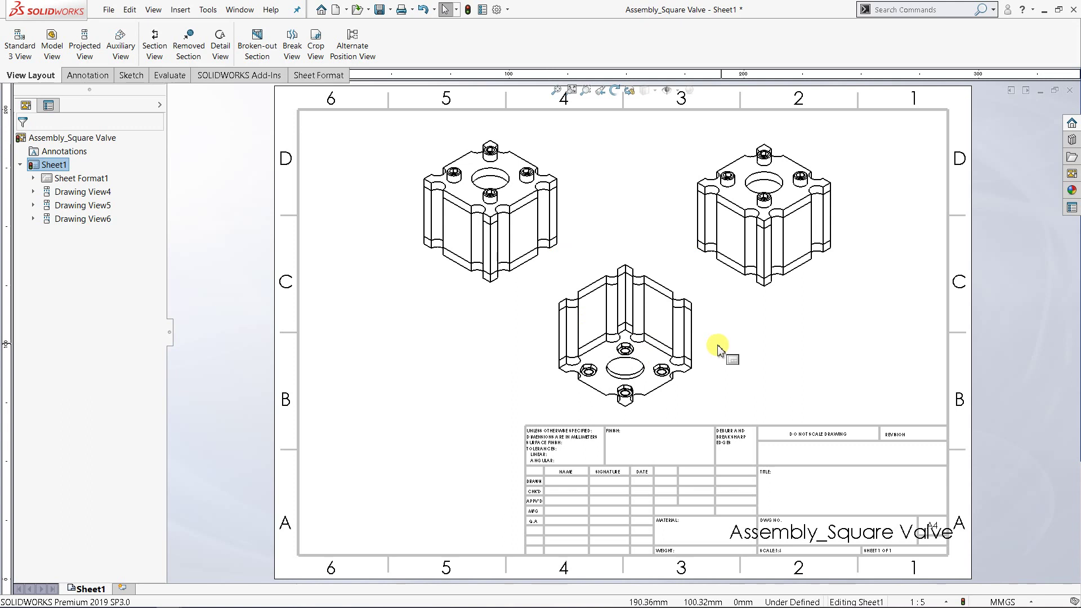
Step: Level the upper-right isometric view with the upper-left one and shift the underside view slightly left
left_click(784, 306)
mouse_move(784, 306)
left_mouse_down()
mouse_move(793, 296)
mouse_move(776, 297)
left_mouse_up()
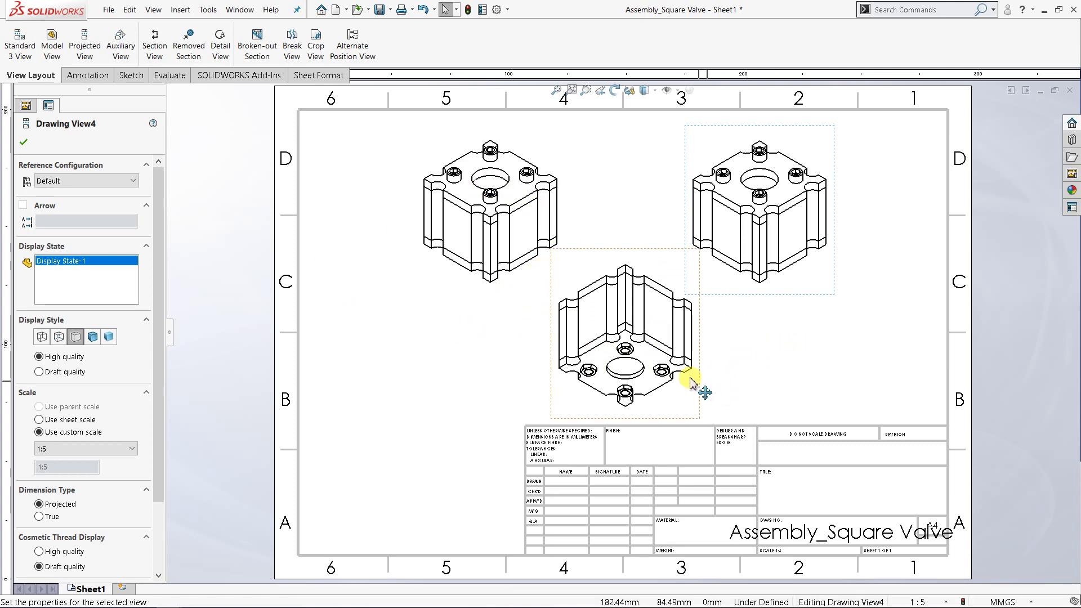
left_click(755, 368)
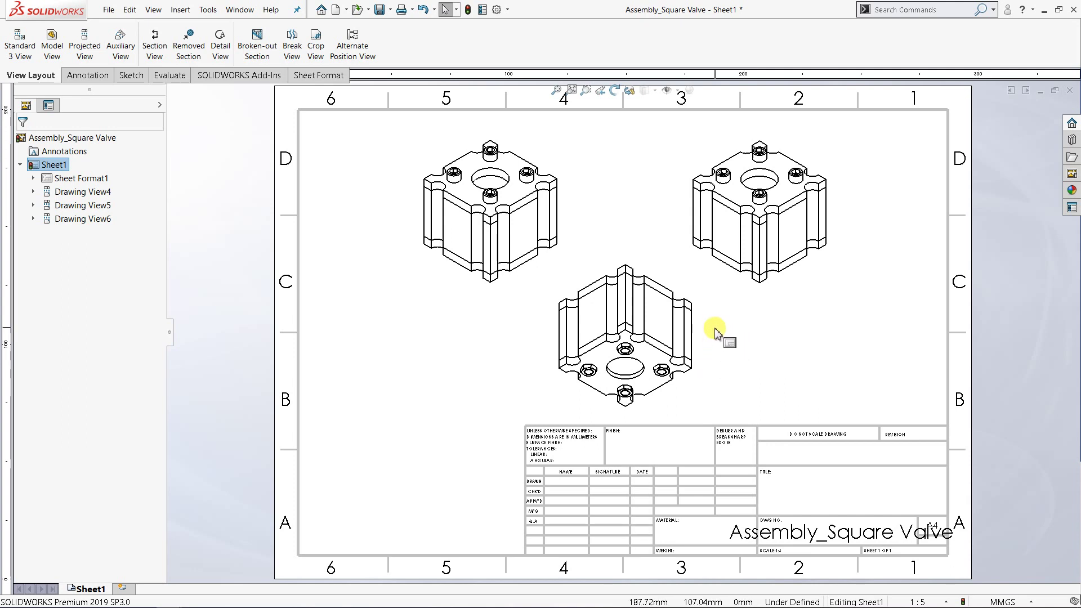
left_click_drag(701, 341, 696, 340)
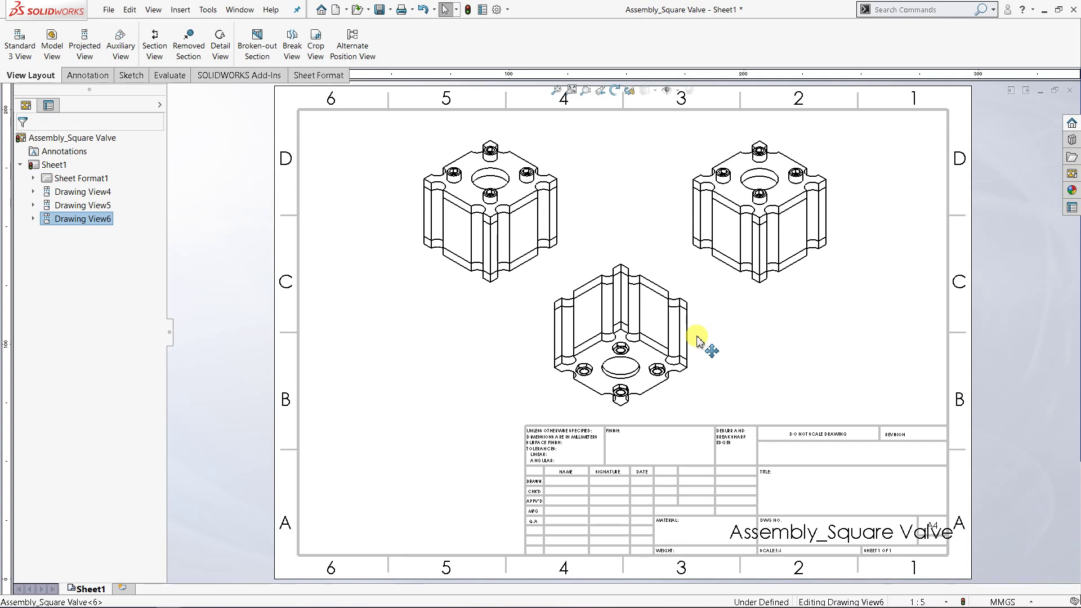
left_click(836, 368)
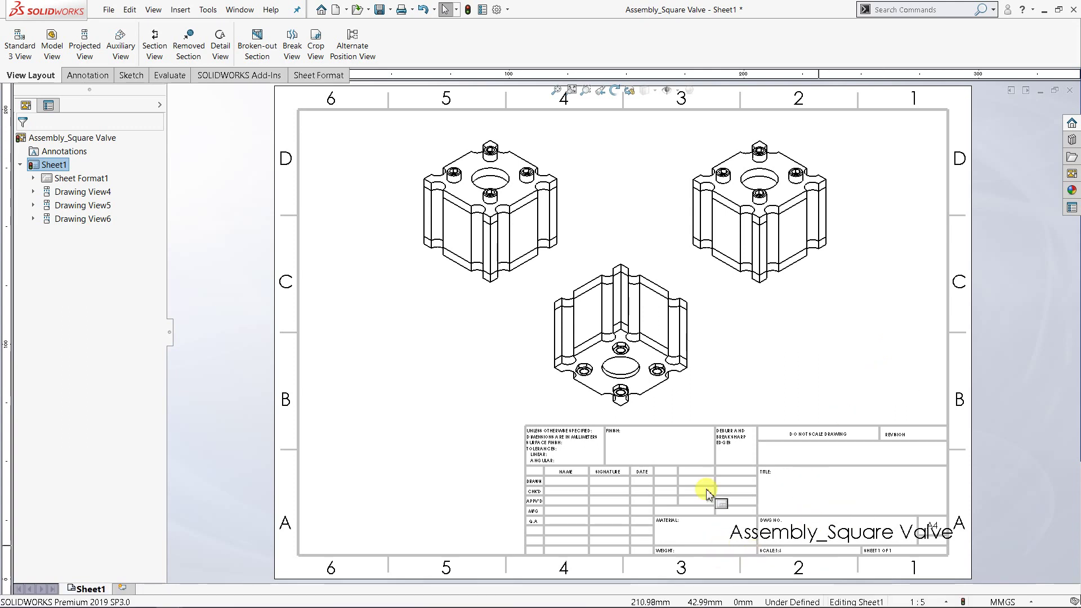
Step: View the isometric drawing's title block in sheet format editing mode and return to sheet editing
right_click(50, 166)
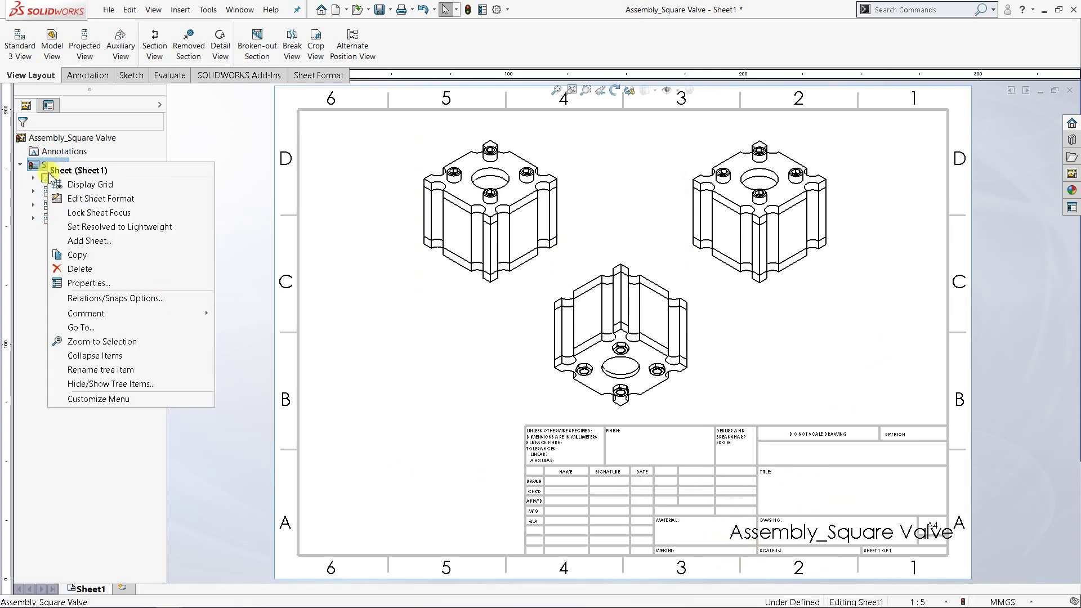
left_click(92, 198)
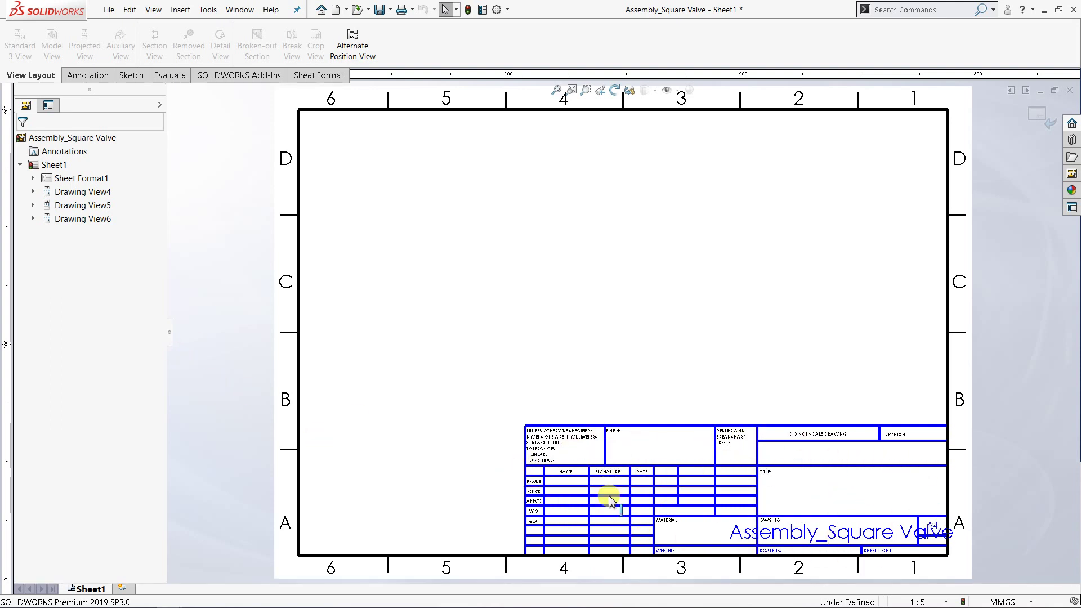
right_click(52, 164)
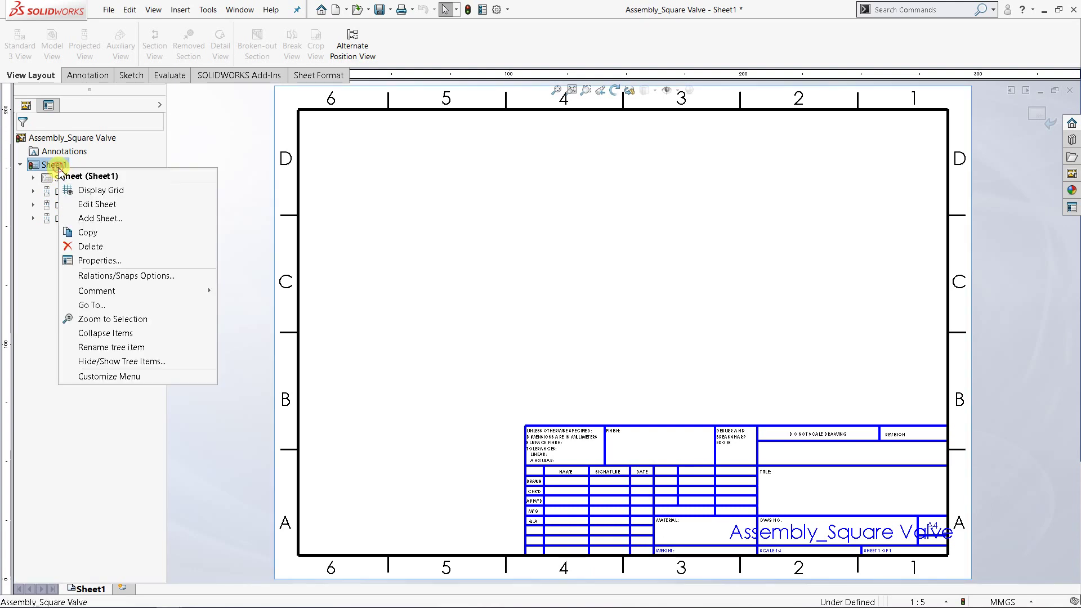
left_click(91, 204)
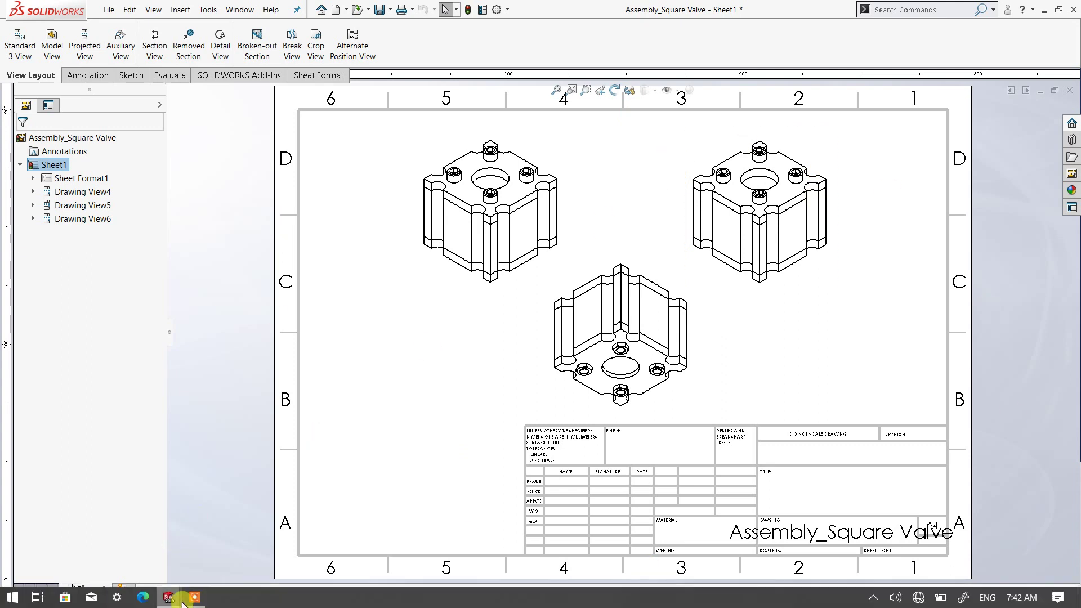
Step: Review the first drawing with its dimensioned views and completed title block, and return to the isometric views drawing
left_click(168, 596)
left_click(214, 555)
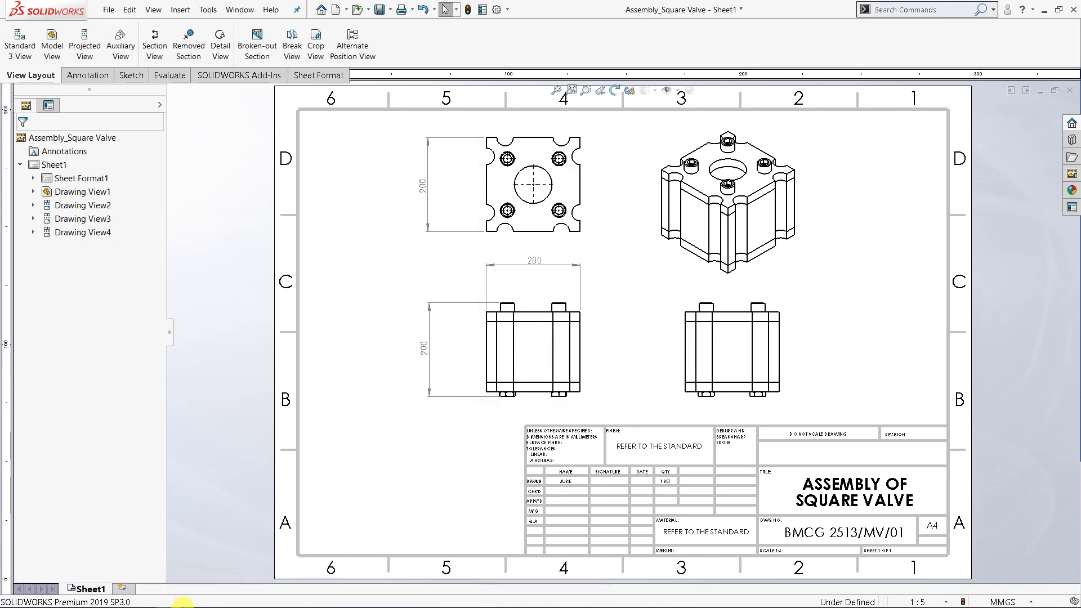
left_click(168, 597)
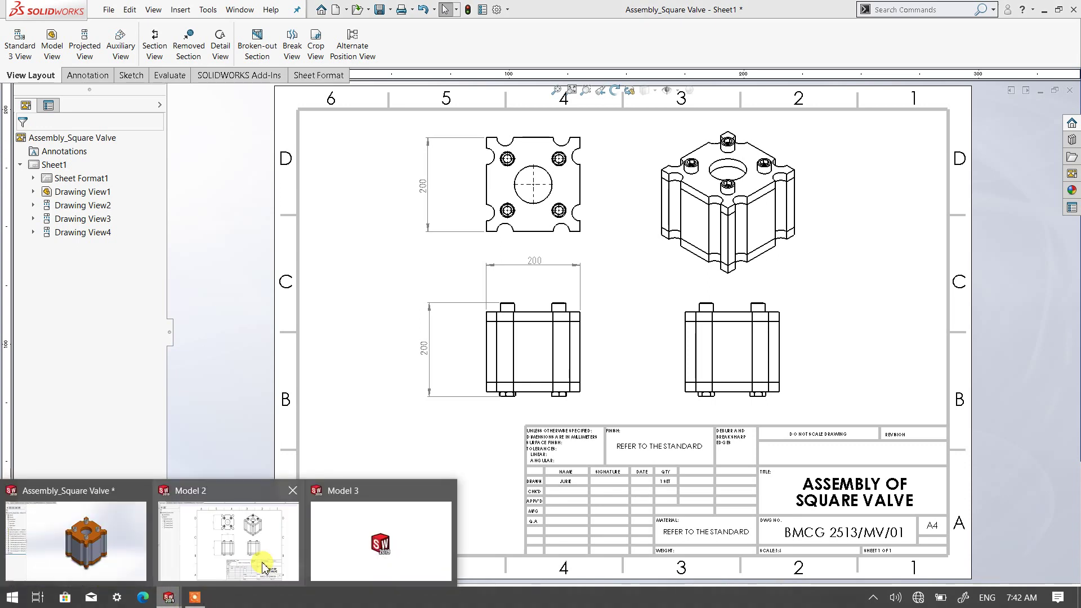
left_click(373, 537)
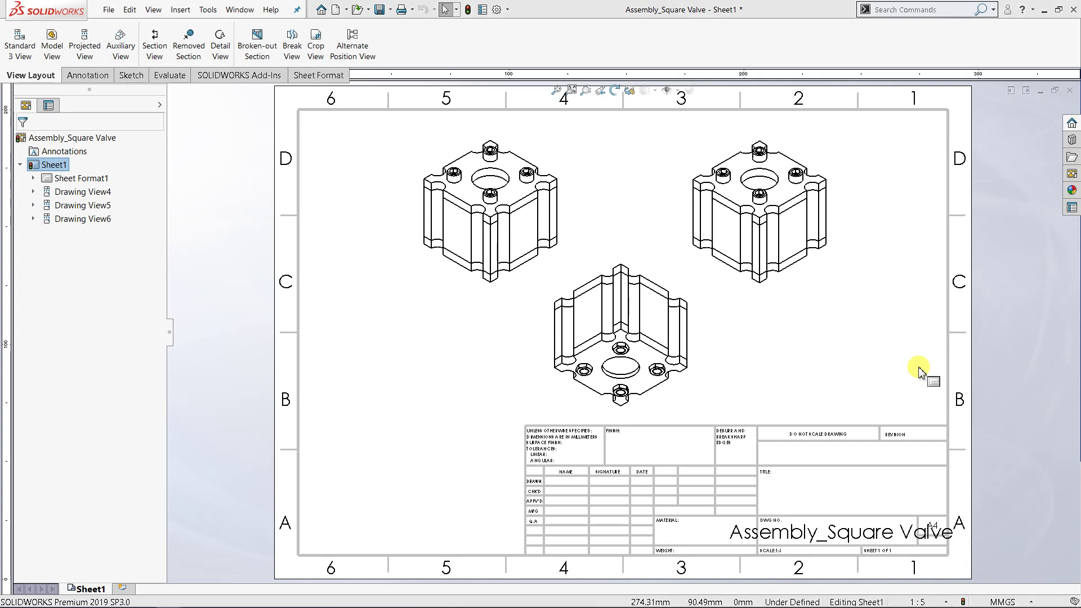
key("super+p")
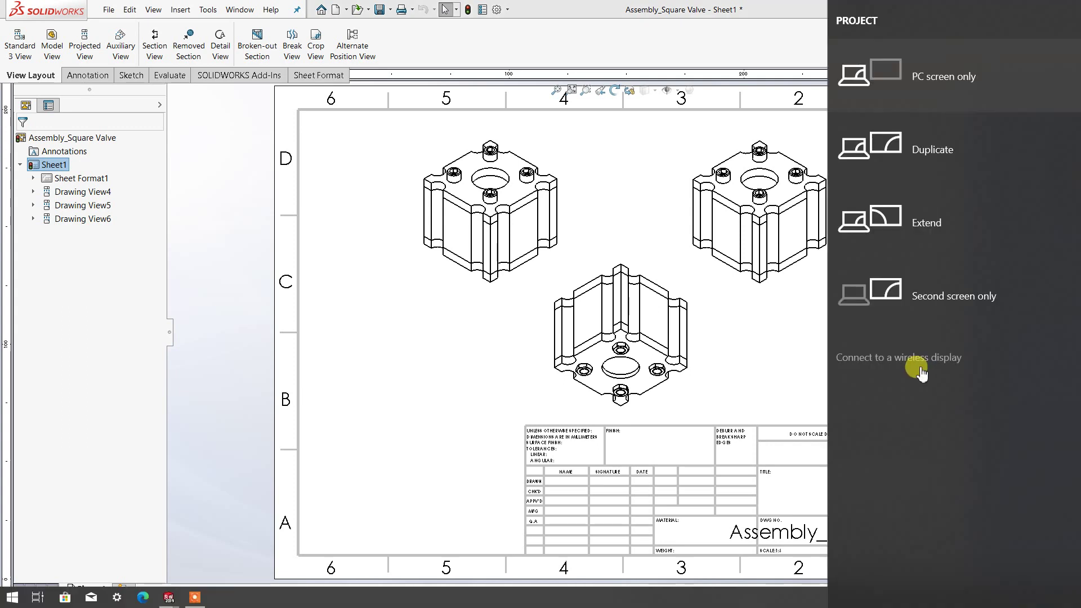